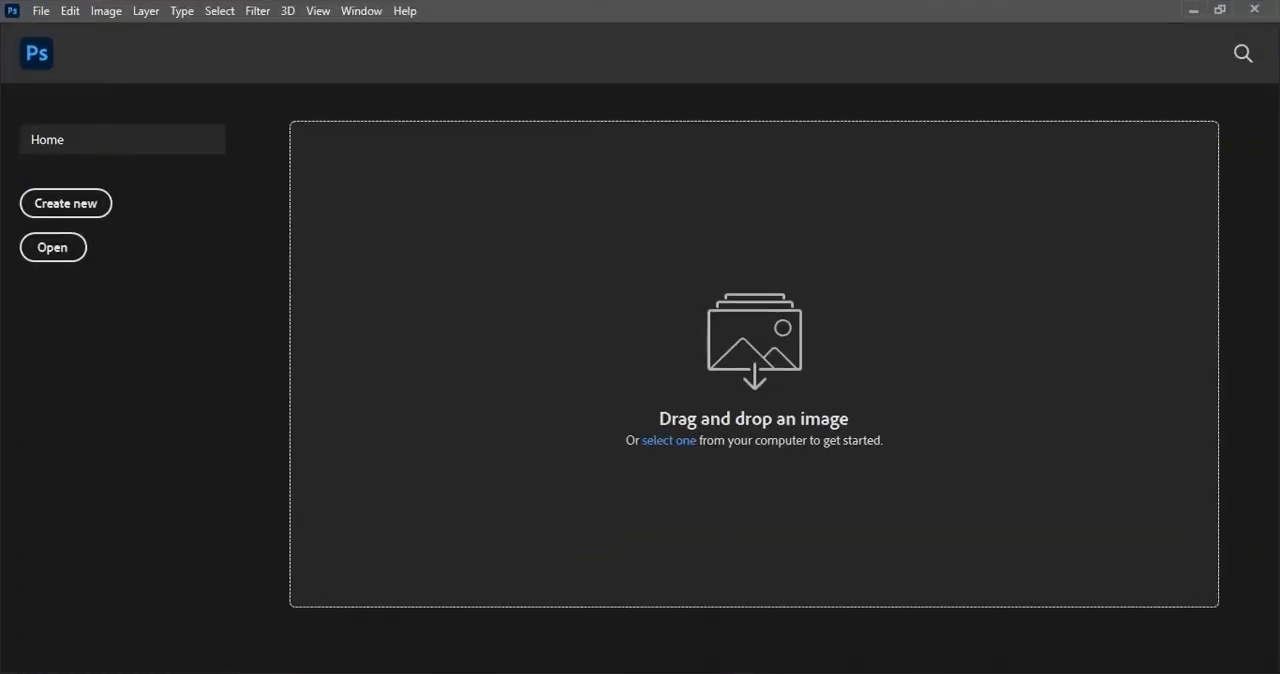
Create a new 4 x 4 inch document at 300 pixels/inch in RGB Color with a white background.
{"action": "left_click", "coordinate": [87, 203]}
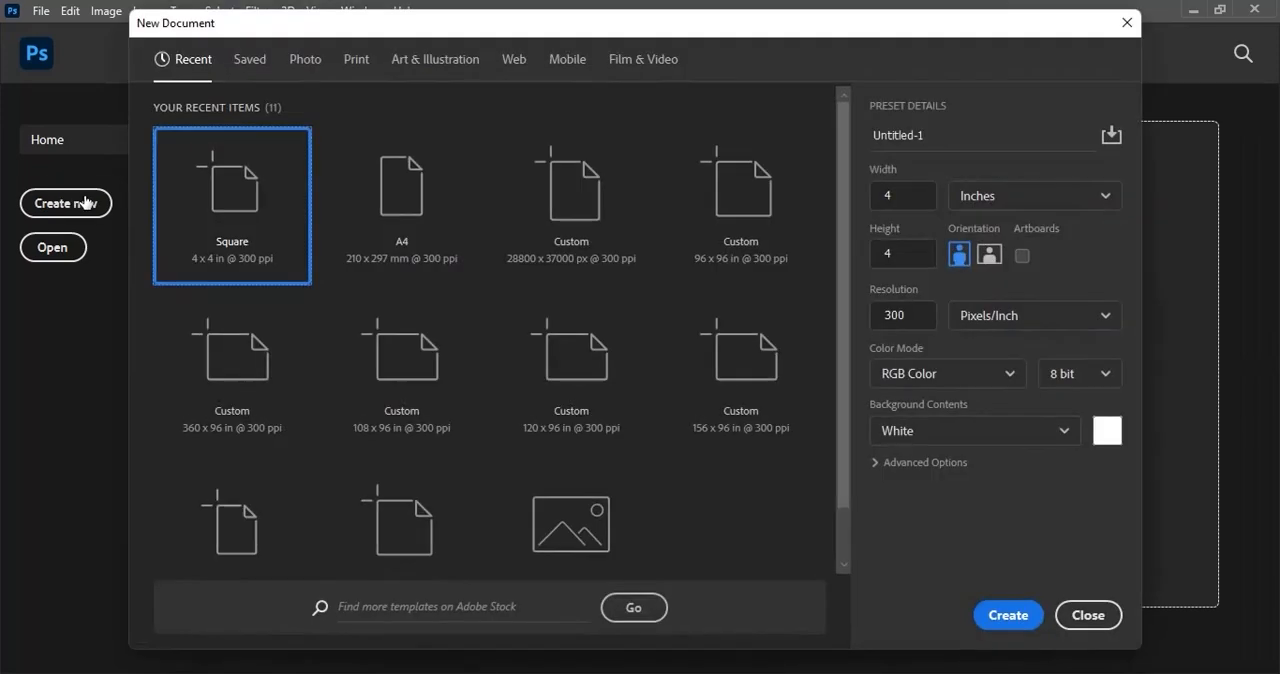
{"action": "left_click", "coordinate": [920, 192]}
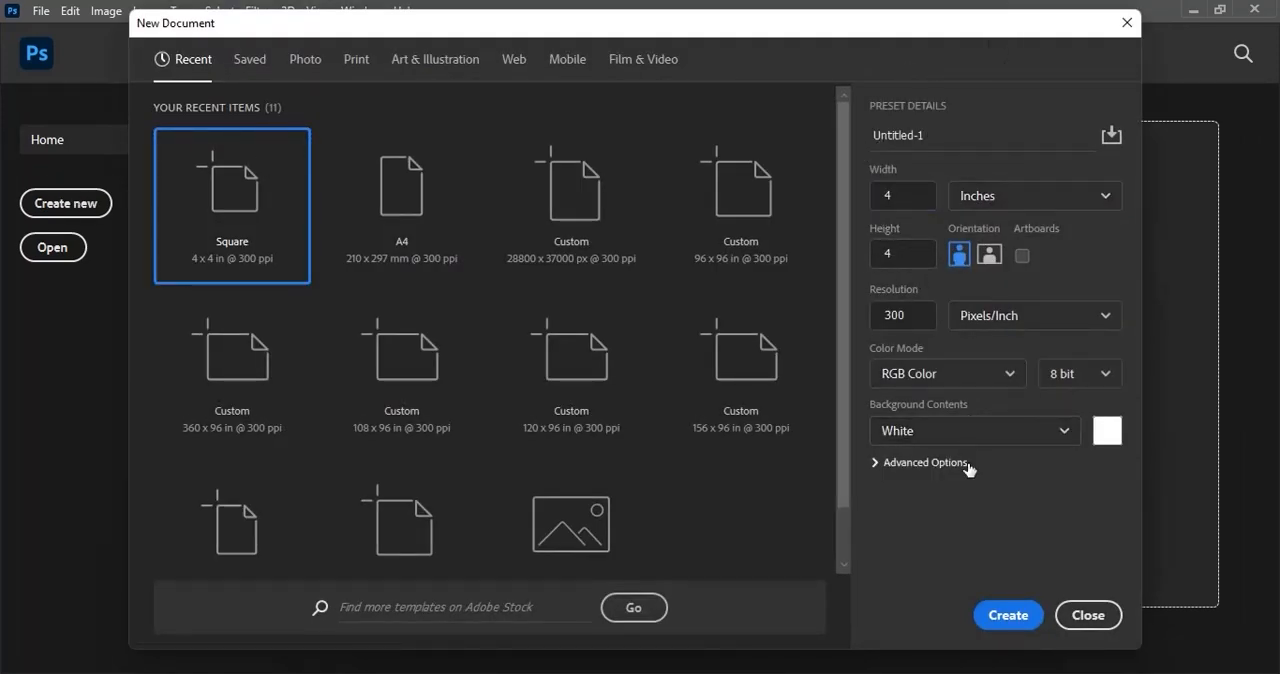
{"action": "left_click", "coordinate": [1010, 613]}
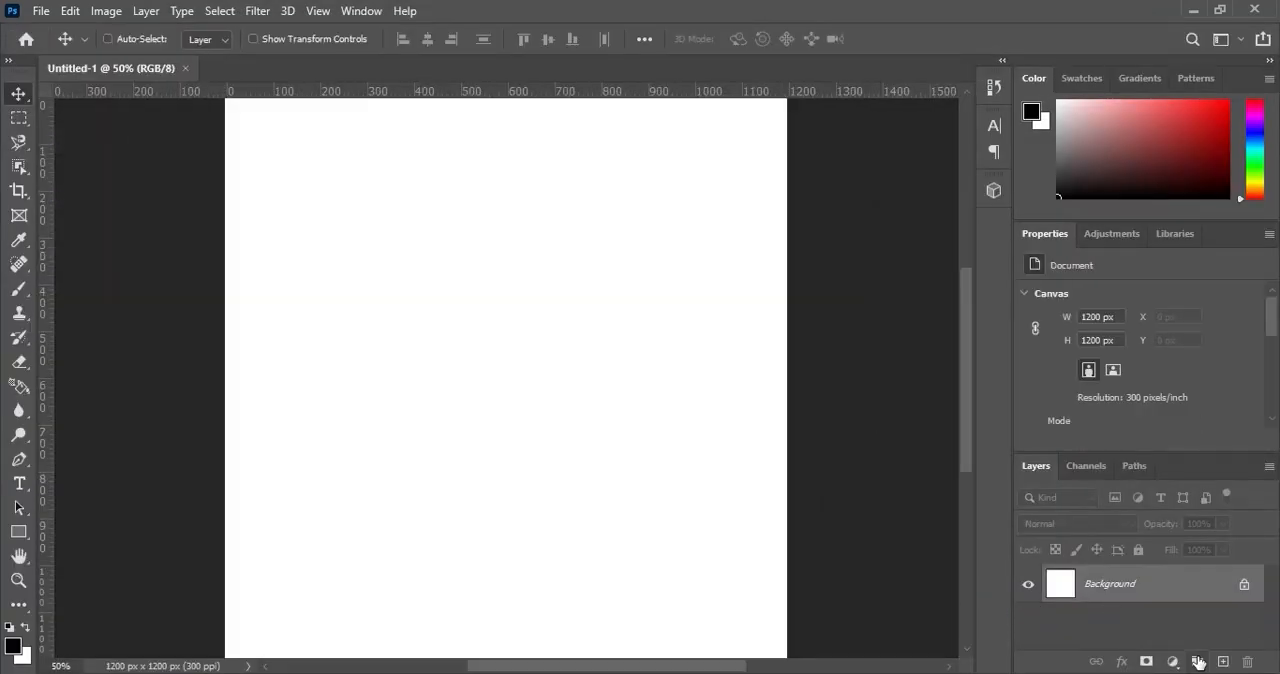
Add a Gradient fill layer above the background using the dark-to-bright red gradient preset.
{"action": "left_click", "coordinate": [1172, 662]}
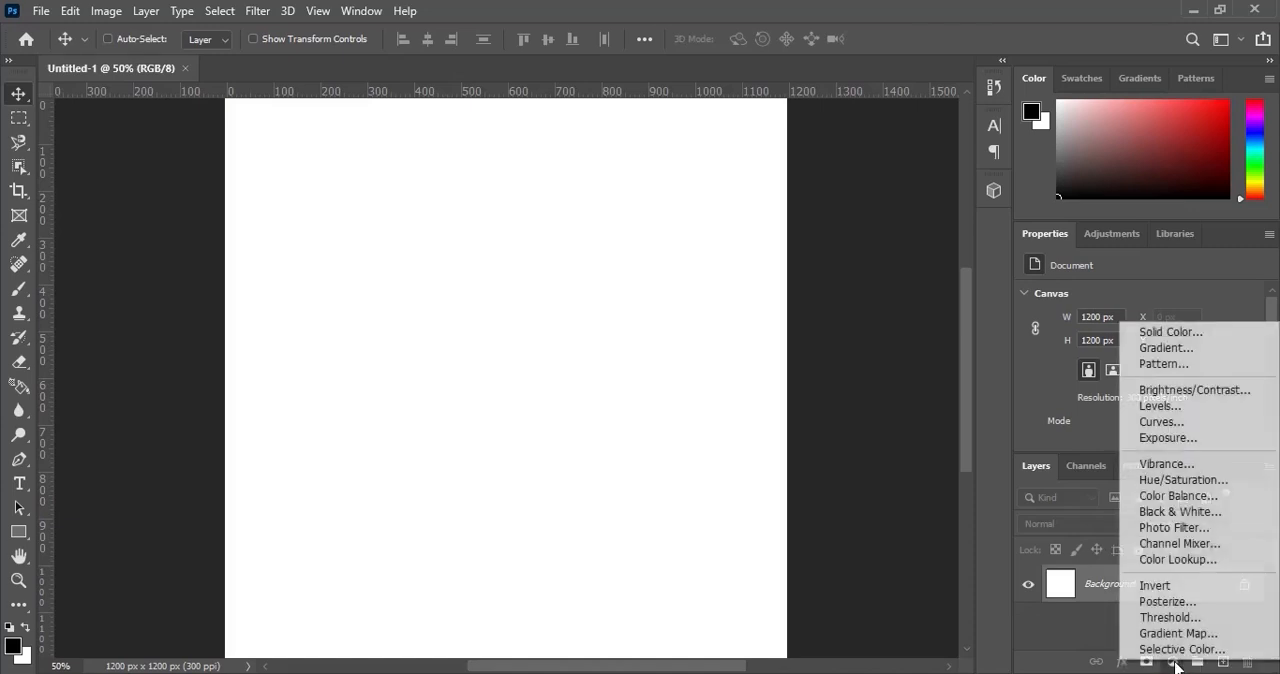
{"action": "left_click", "coordinate": [1187, 348]}
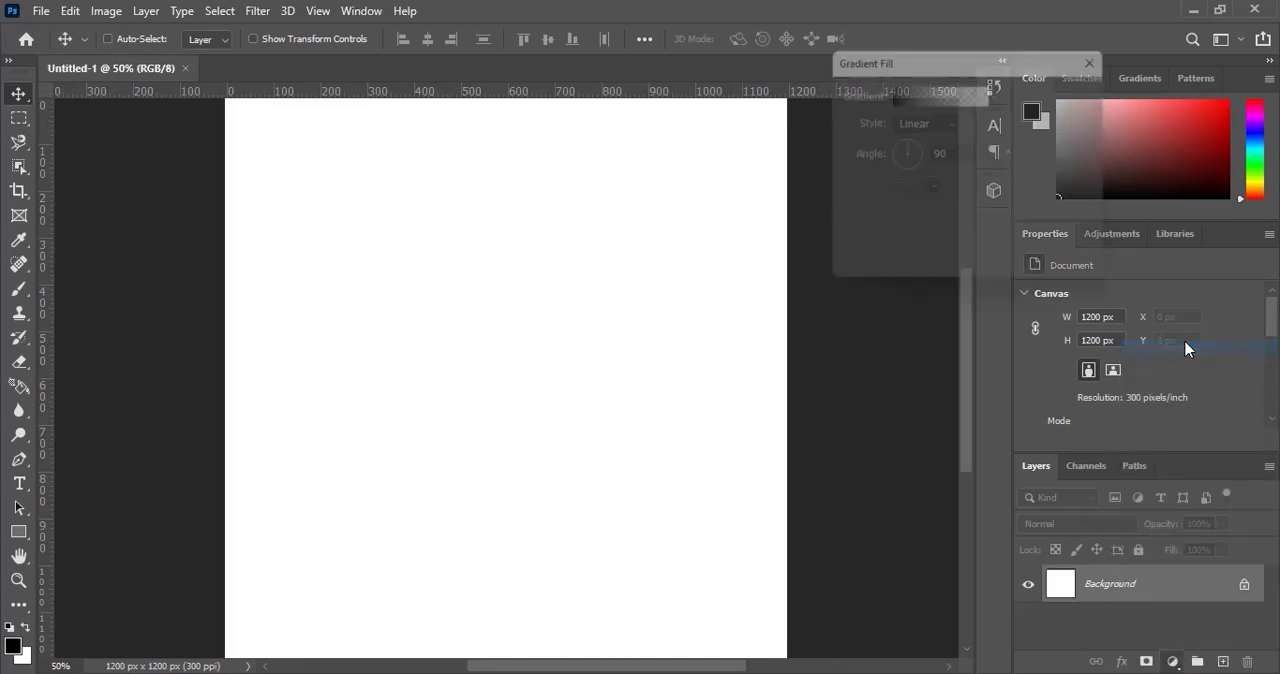
{"action": "left_click", "coordinate": [921, 97]}
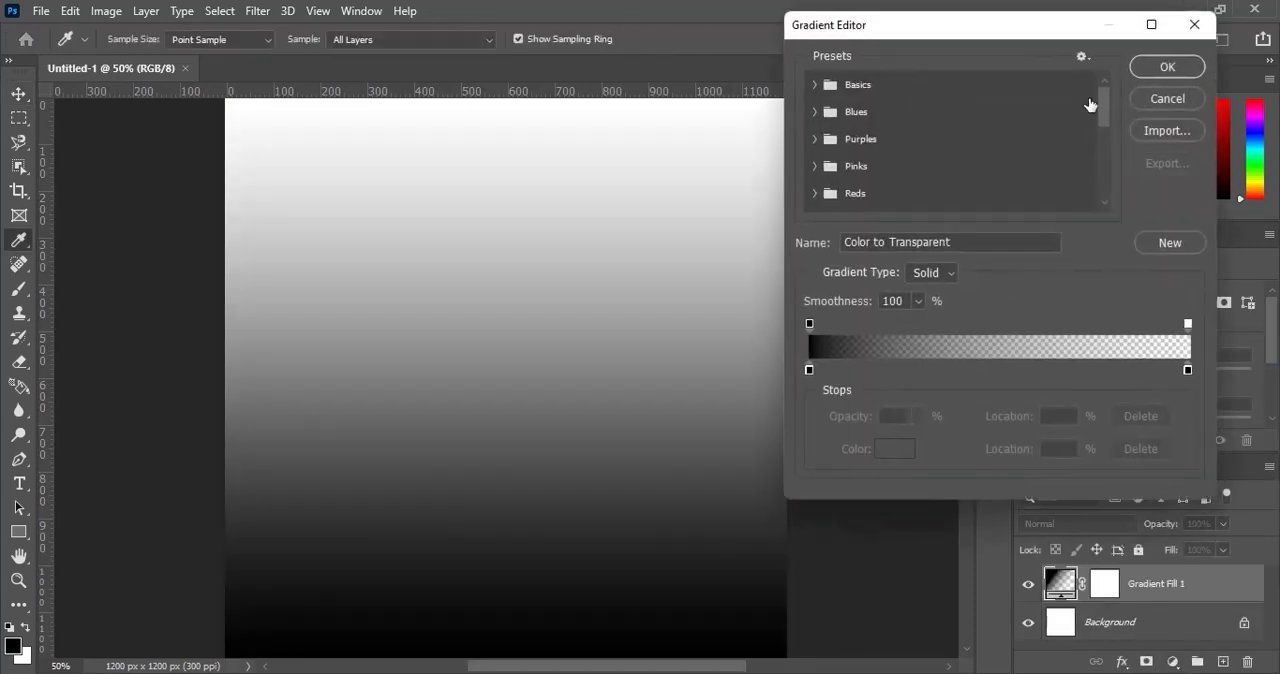
{"action": "left_click_drag", "start_coordinate": [1103, 104], "coordinate": [1099, 206]}
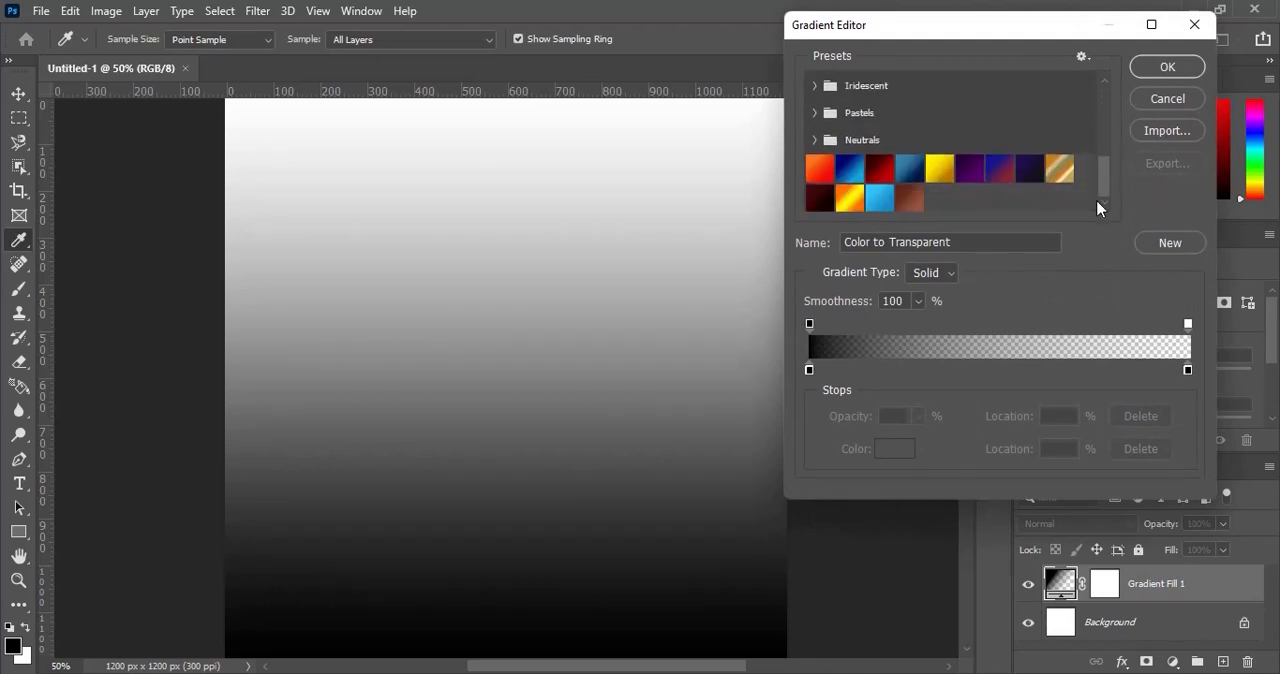
{"action": "left_click", "coordinate": [879, 165]}
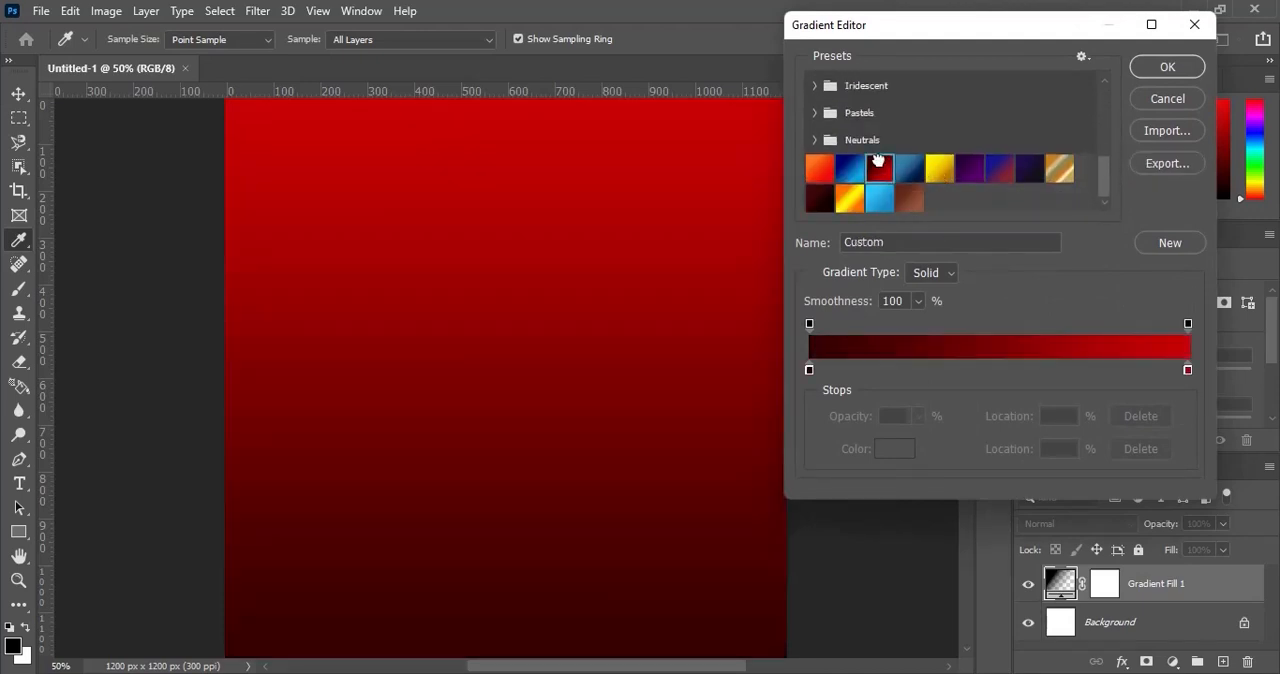
{"action": "left_click", "coordinate": [1170, 66]}
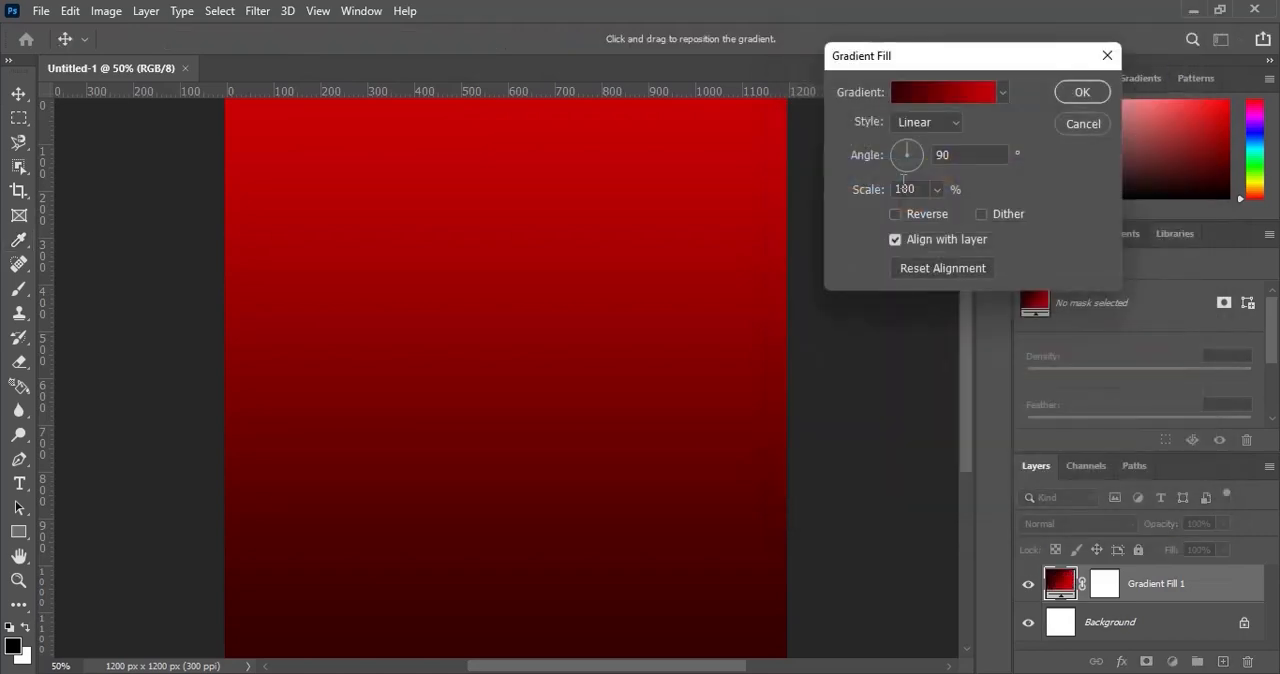
Set the gradient fill's style to Radial and reverse it, so the bright red sits in the centre.
{"action": "left_click", "coordinate": [935, 122]}
{"action": "left_click", "coordinate": [925, 153]}
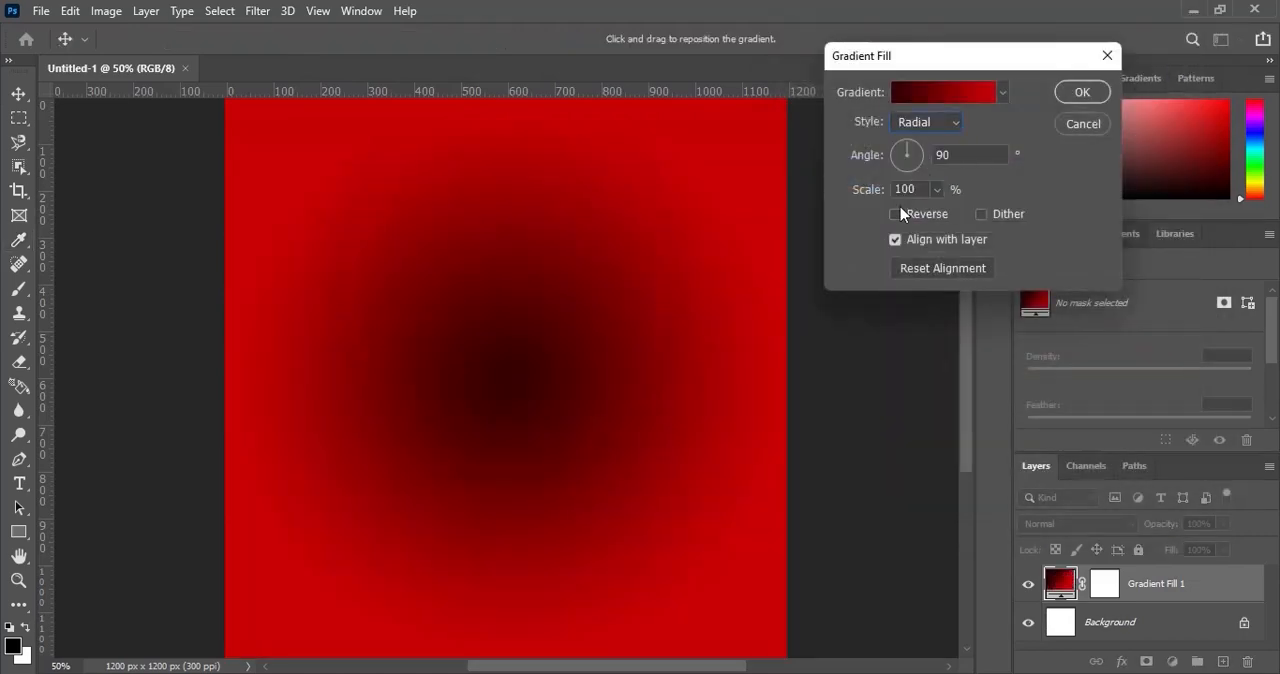
{"action": "left_click", "coordinate": [896, 214]}
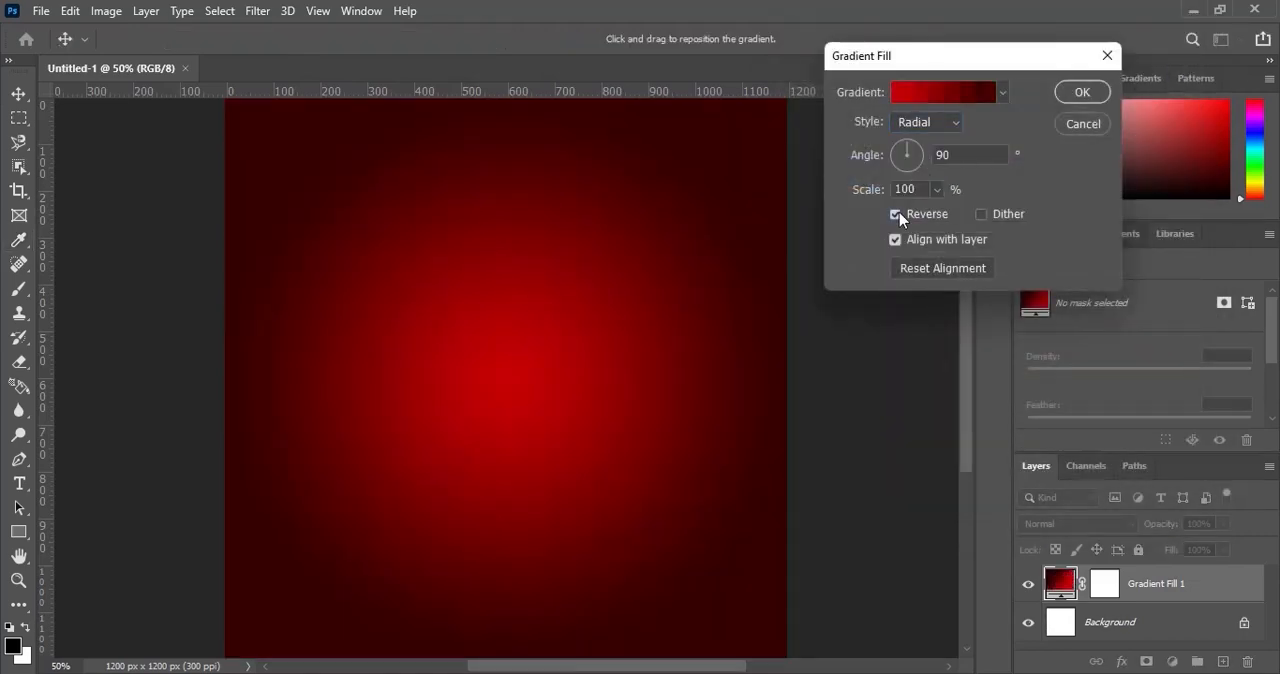
{"action": "left_click", "coordinate": [1094, 96]}
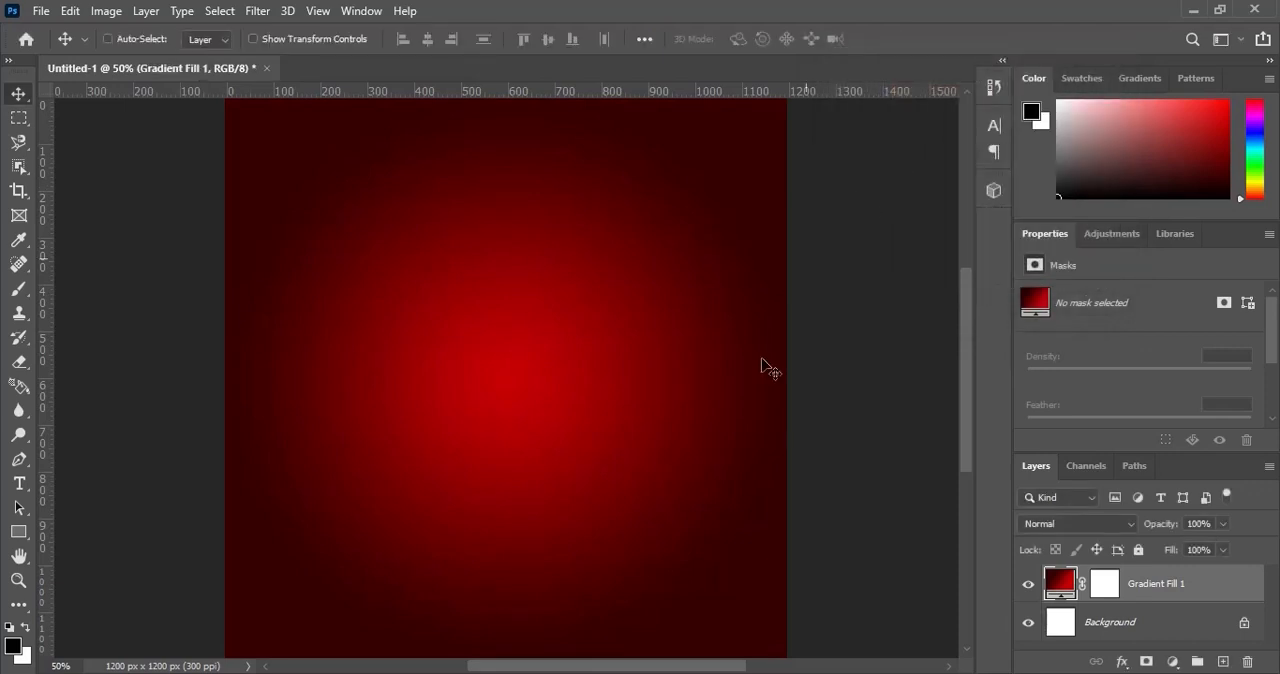
{"action": "left_click", "coordinate": [706, 466], "text": "ctrl"}
{"action": "left_click", "coordinate": [706, 469], "text": "ctrl+alt"}
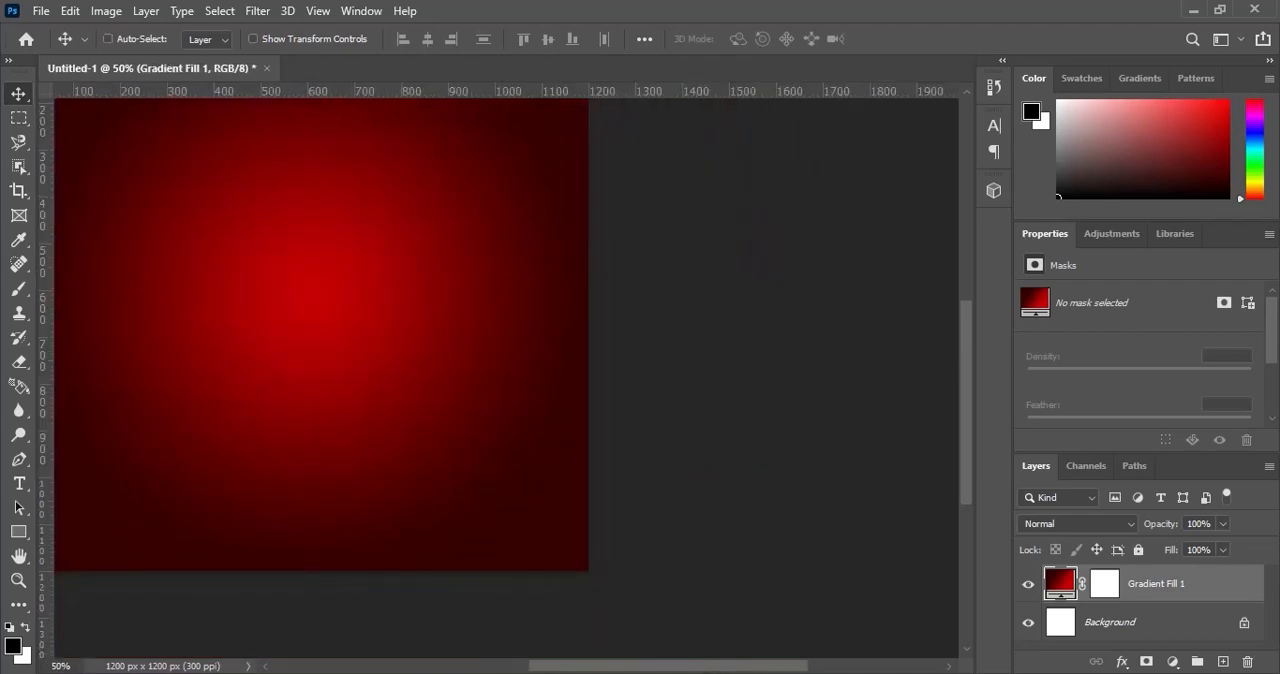
{"action": "key", "text": "ctrl+0"}
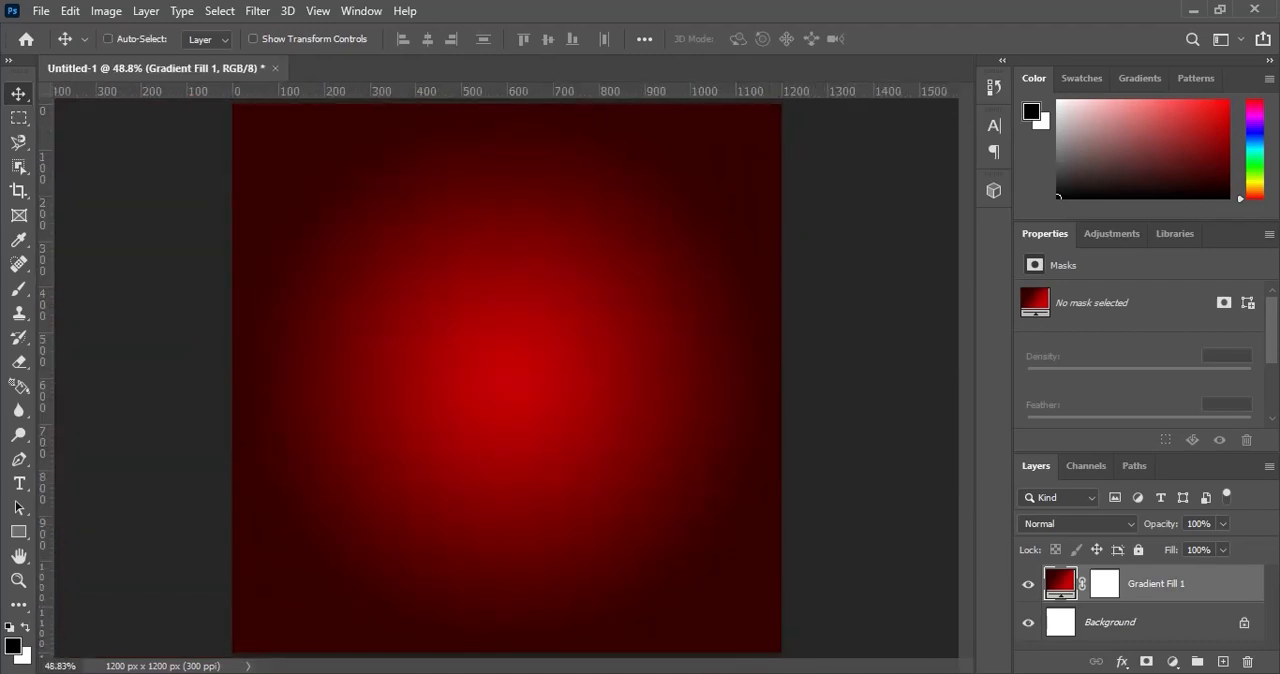
Place the Pattern image from the DECEMBER SALES folder and scale it to about 50.43% to cover the whole canvas.
{"action": "key", "text": "alt+Tab"}
{"action": "left_click_drag", "start_coordinate": [648, 234], "coordinate": [614, 524]}
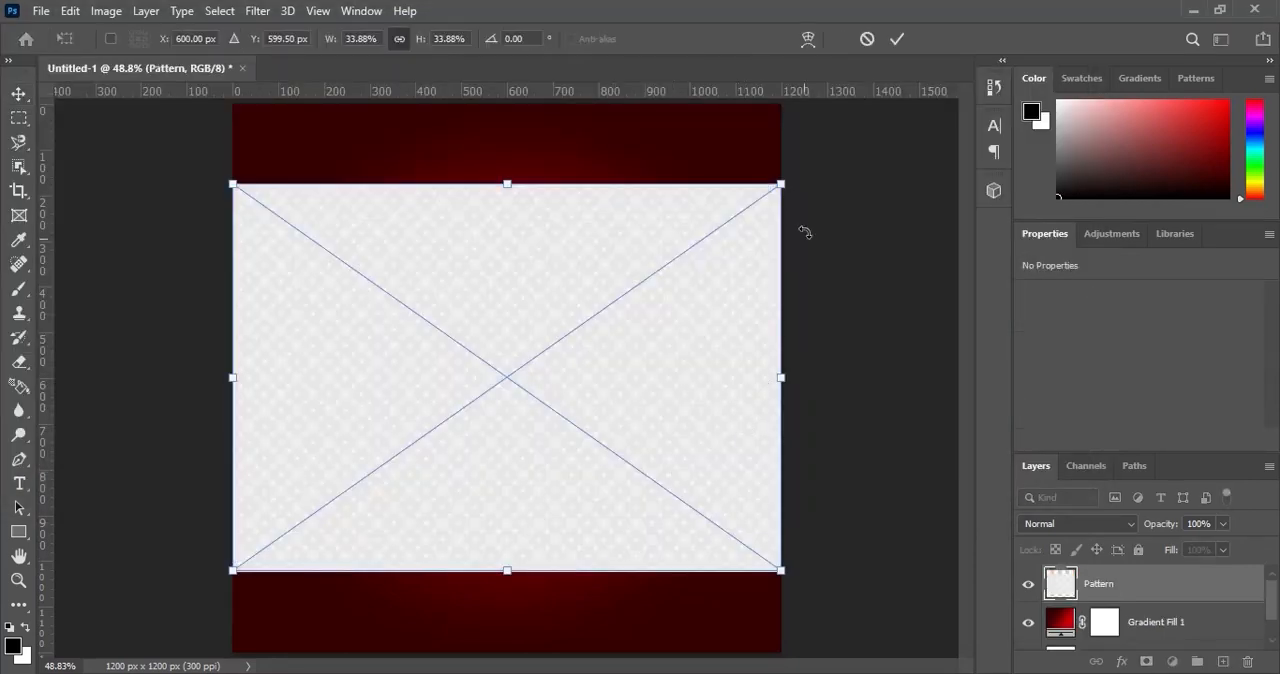
{"action": "key", "text": "ctrl+minus"}
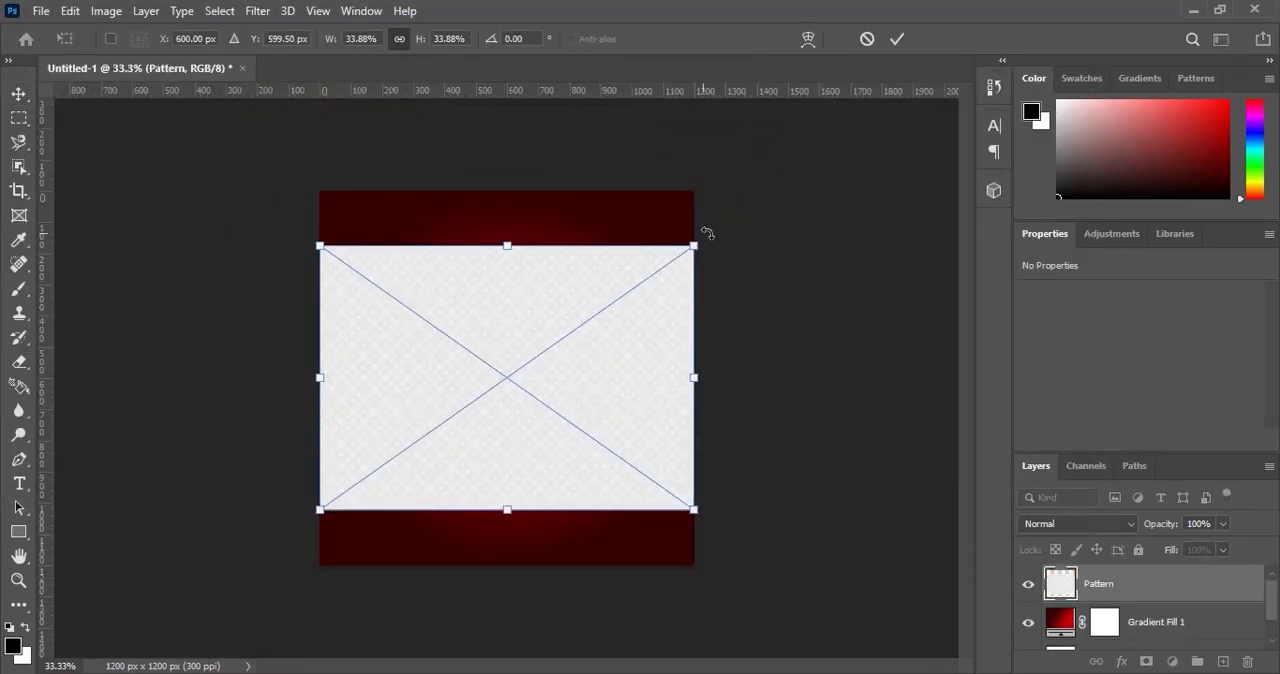
{"action": "left_click_drag", "start_coordinate": [703, 235], "coordinate": [785, 180]}
{"action": "left_click", "coordinate": [897, 39]}
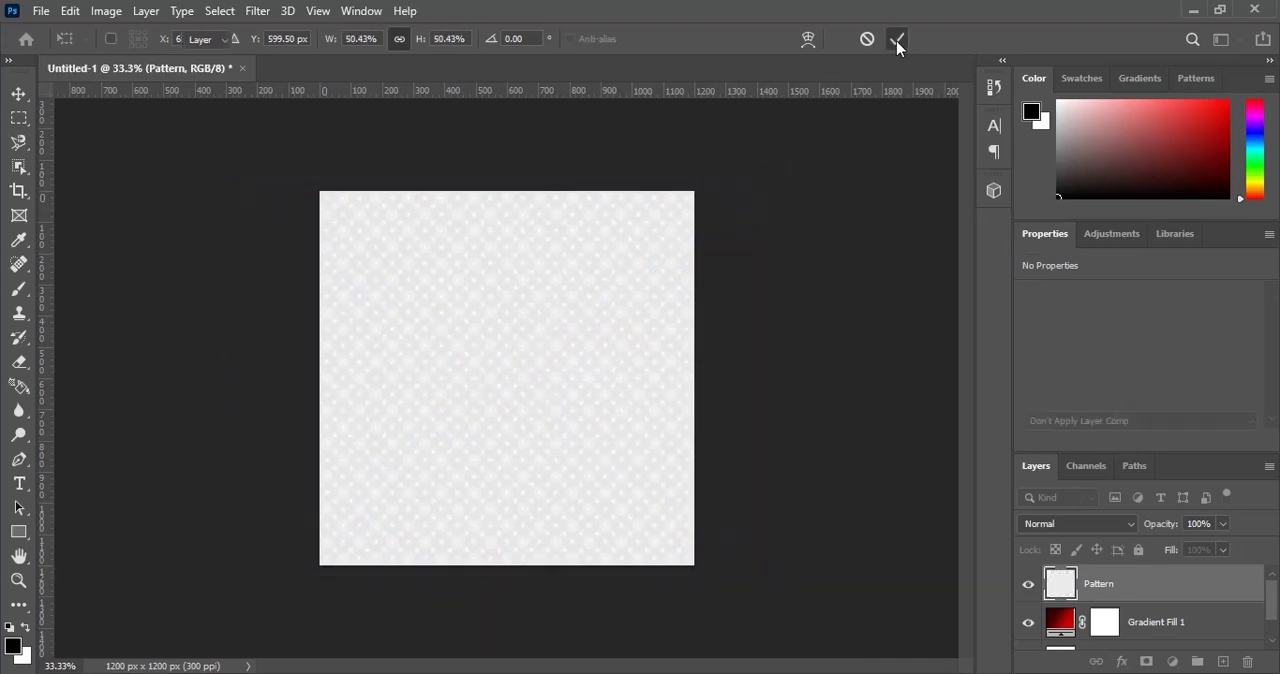
Set the Pattern layer's blend mode to Soft Light and its opacity to 50%.
{"action": "left_click", "coordinate": [1087, 519]}
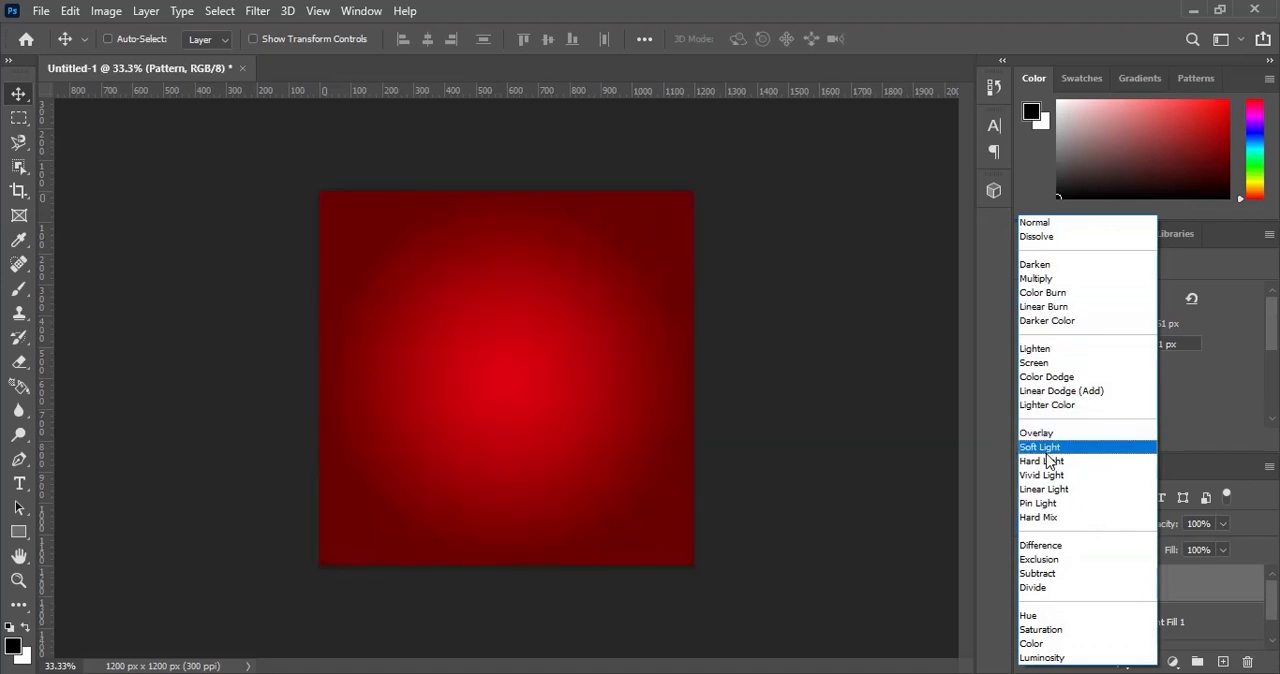
{"action": "left_click", "coordinate": [1046, 449]}
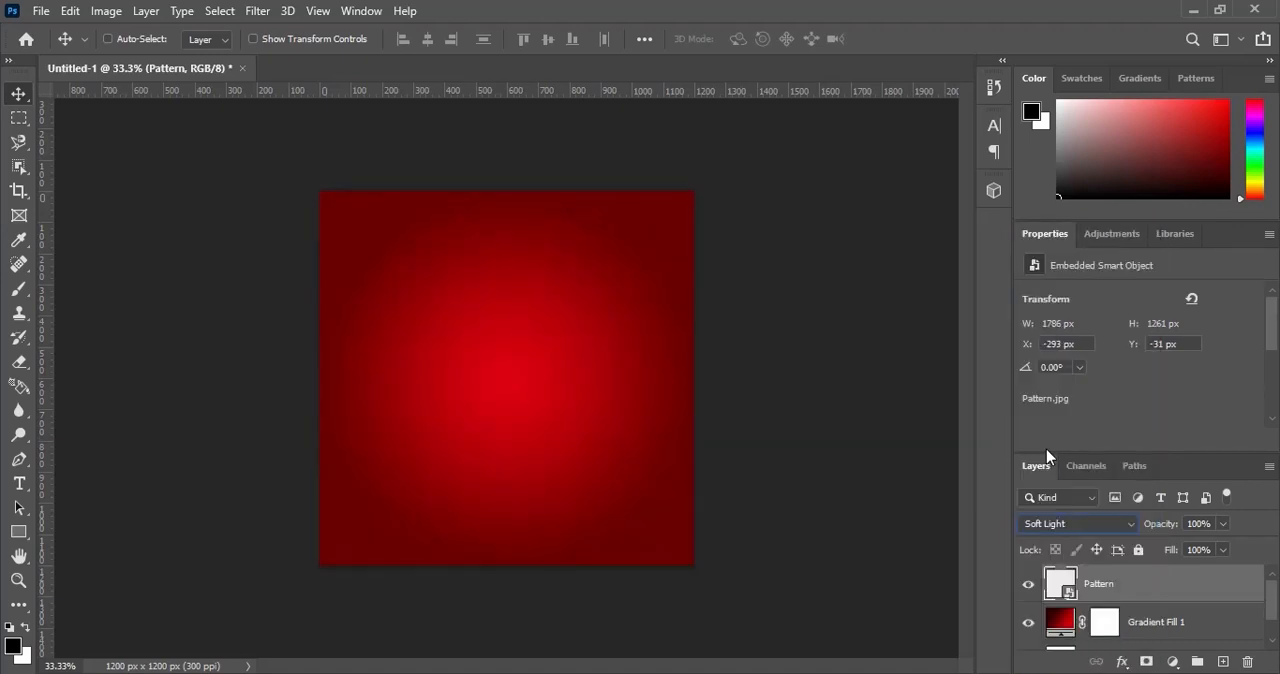
{"action": "left_click", "coordinate": [1198, 523]}
{"action": "type", "text": "50"}
{"action": "key", "text": "Return"}
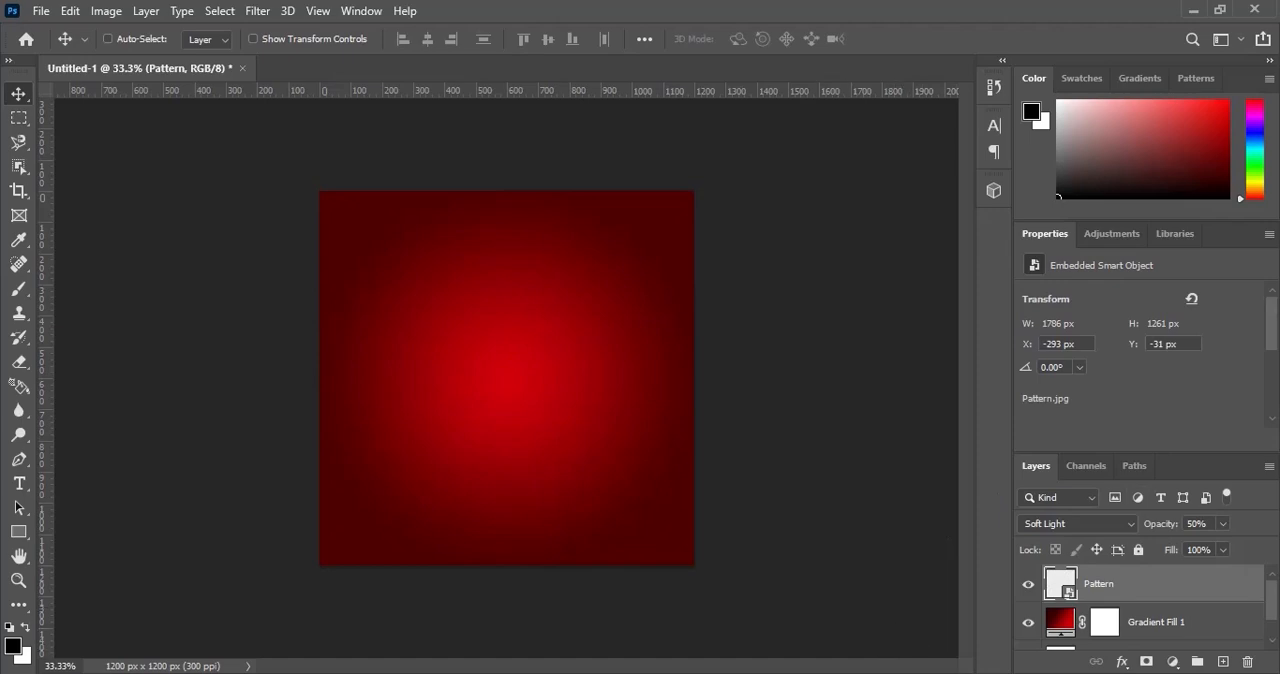
Place the Texture image from the DECEMBER SALES folder at full canvas size and set its blend mode to Overlay.
{"action": "left_click", "coordinate": [800, 673]}
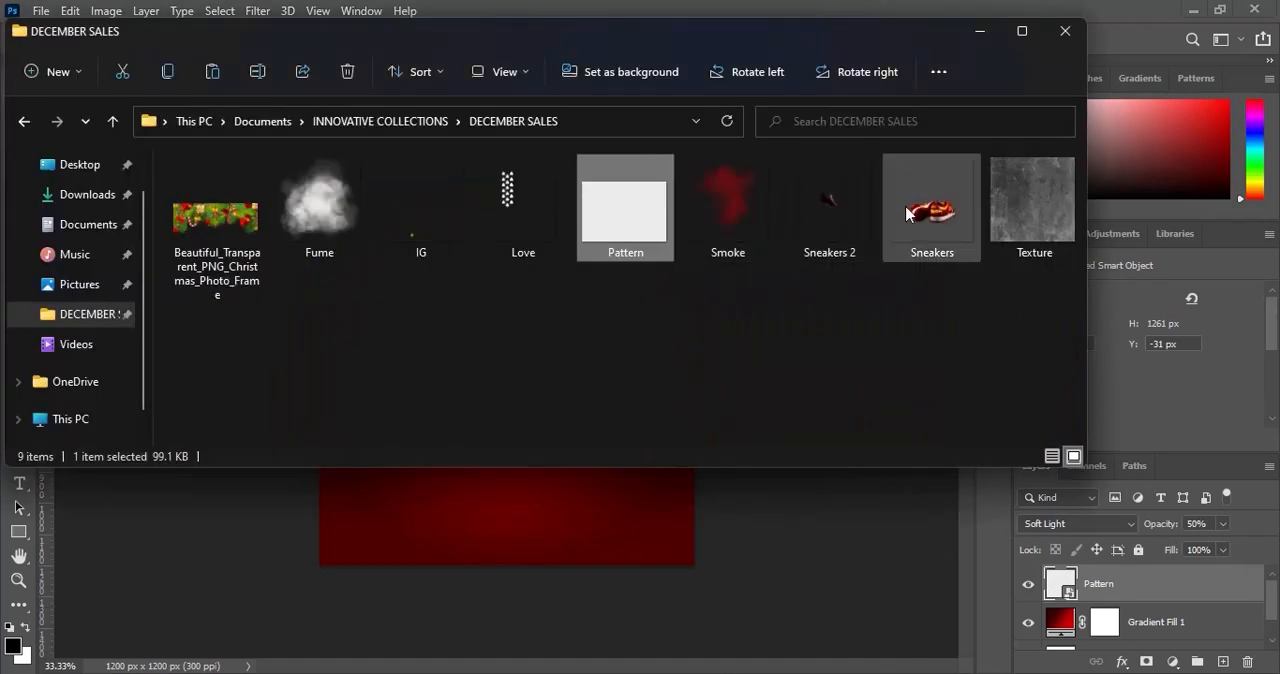
{"action": "left_click", "coordinate": [1005, 206]}
{"action": "left_click_drag", "start_coordinate": [1010, 210], "coordinate": [583, 534]}
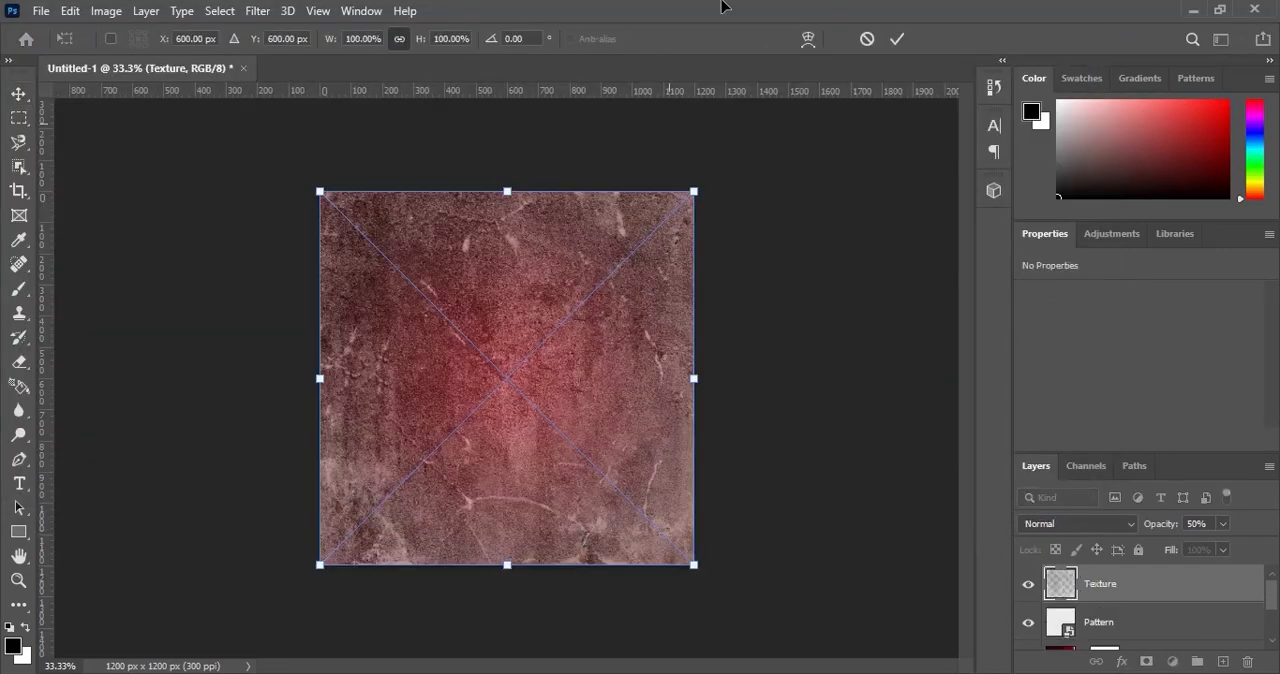
{"action": "left_click", "coordinate": [897, 40]}
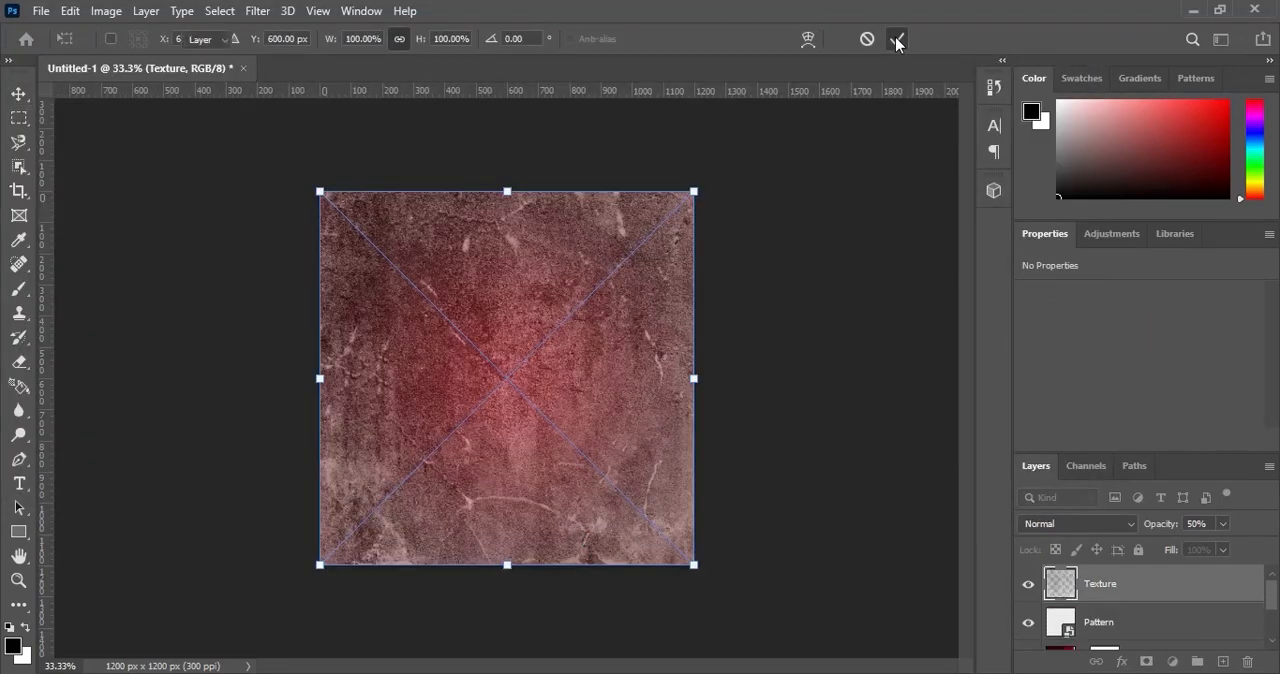
{"action": "left_click", "coordinate": [1062, 524]}
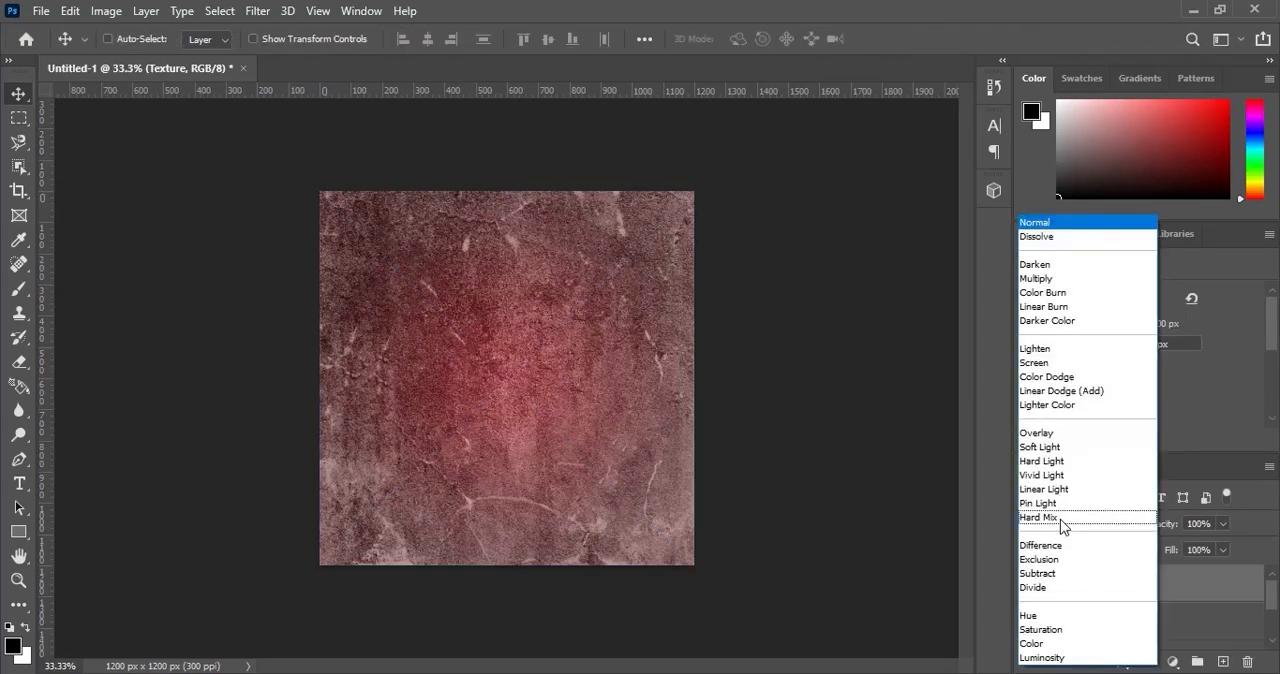
{"action": "left_click", "coordinate": [1053, 433]}
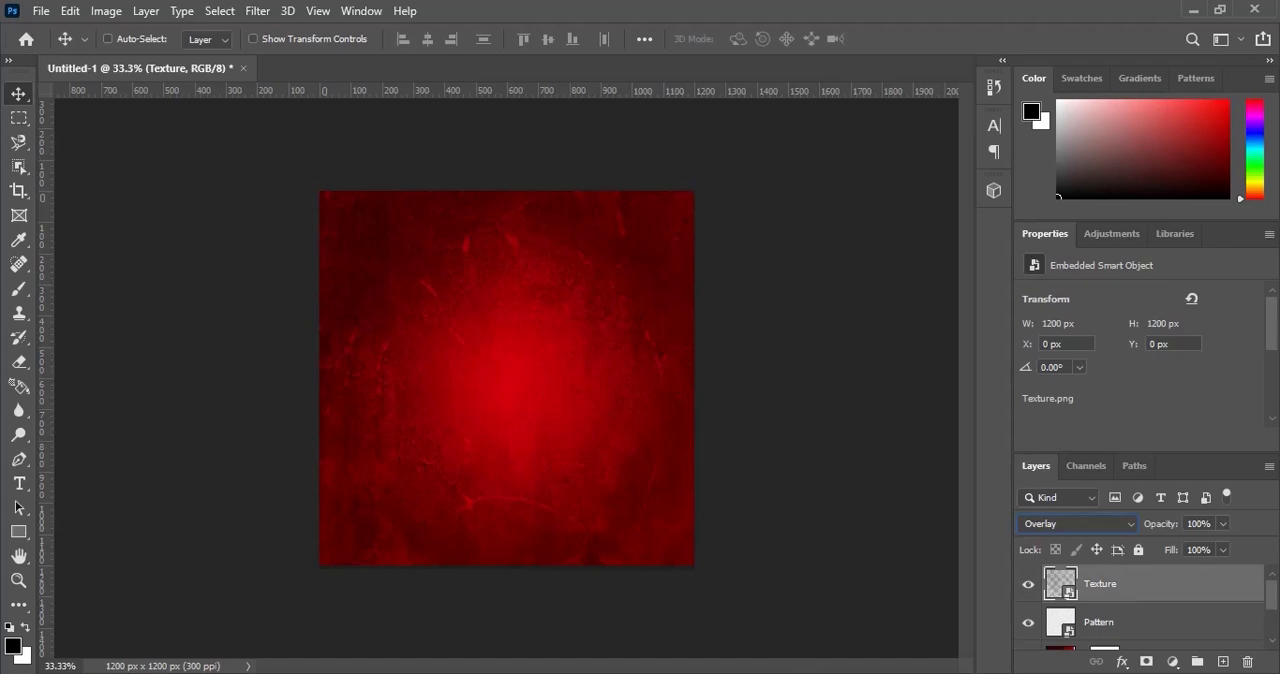
Place the Smoke image from the DECEMBER SALES folder at 100% scale and set its blend mode to Screen.
{"action": "left_click", "coordinate": [709, 672]}
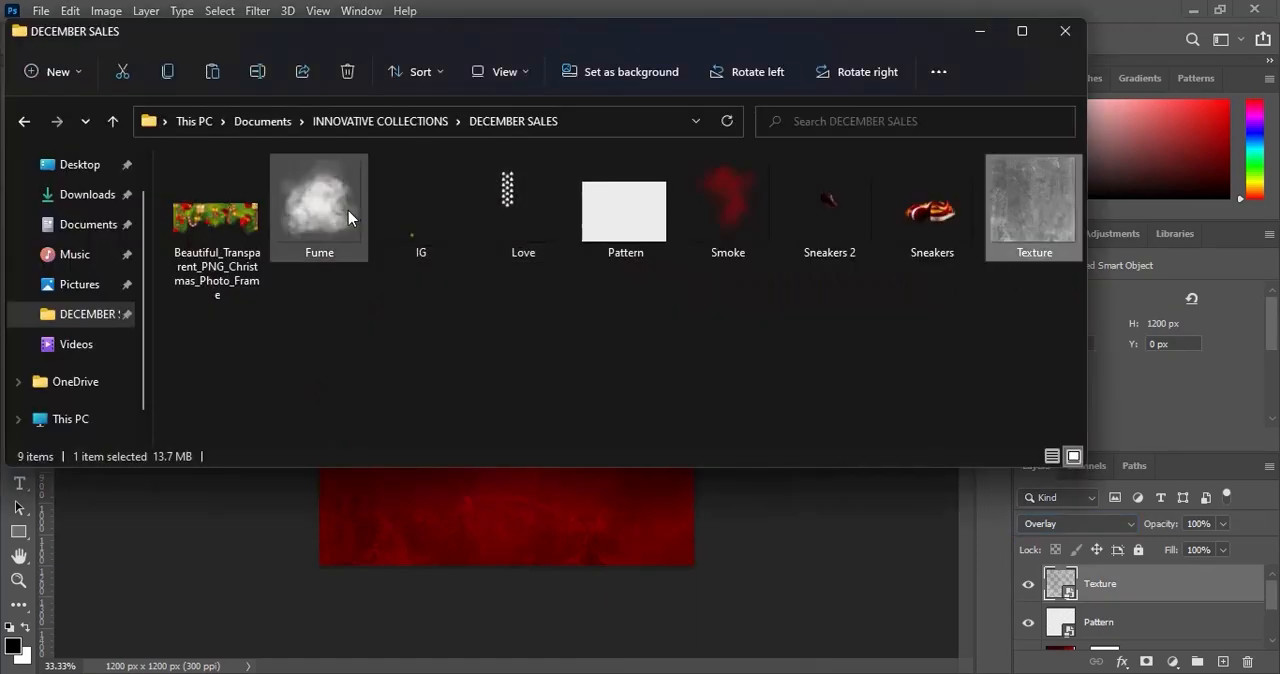
{"action": "left_click_drag", "start_coordinate": [732, 221], "coordinate": [564, 509]}
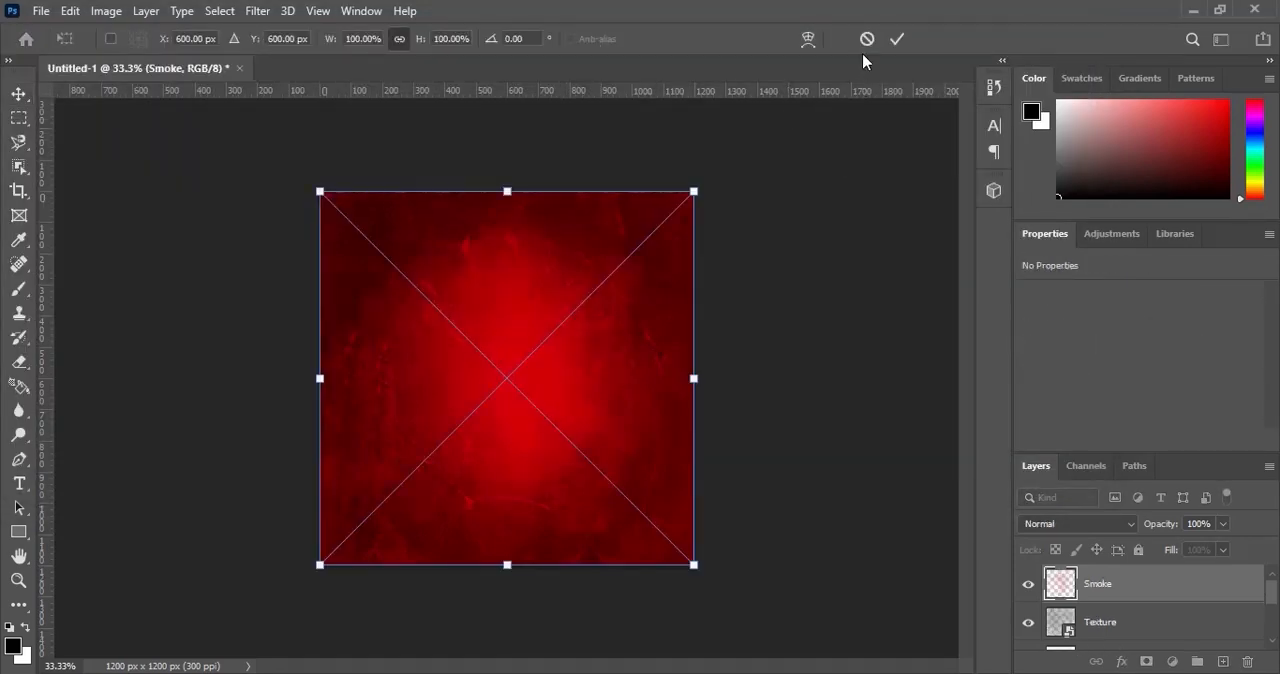
{"action": "left_click", "coordinate": [896, 40]}
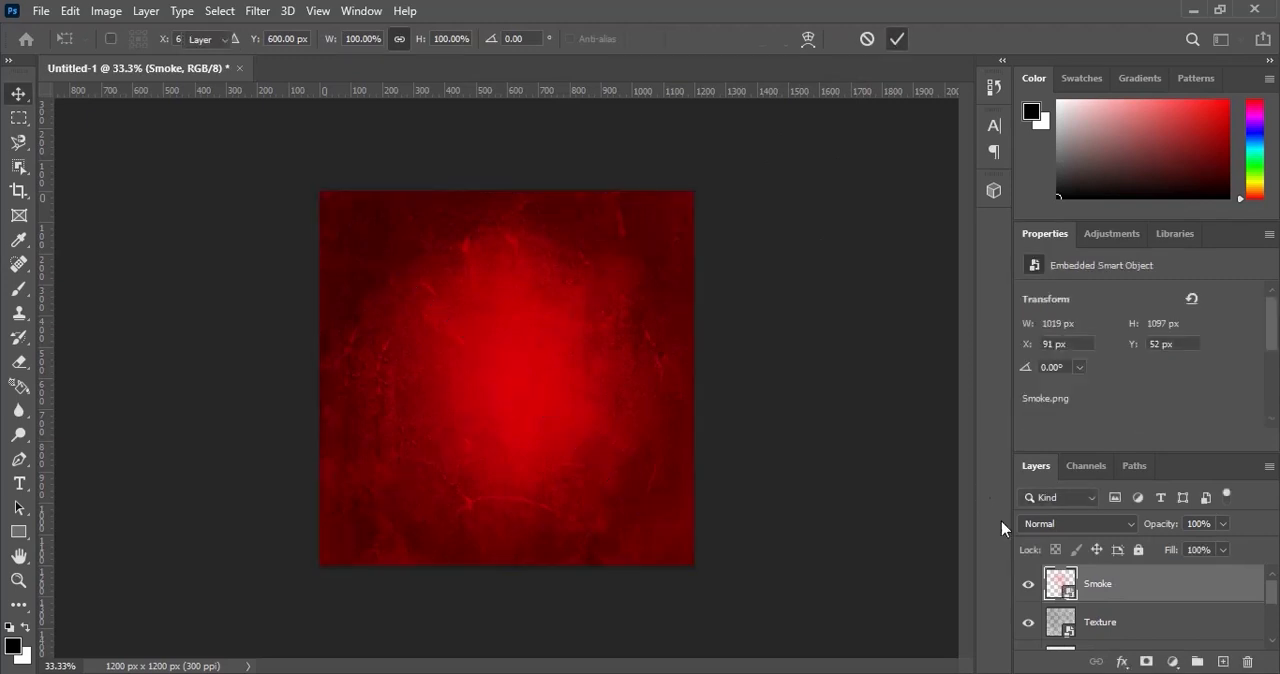
{"action": "left_click", "coordinate": [1067, 521]}
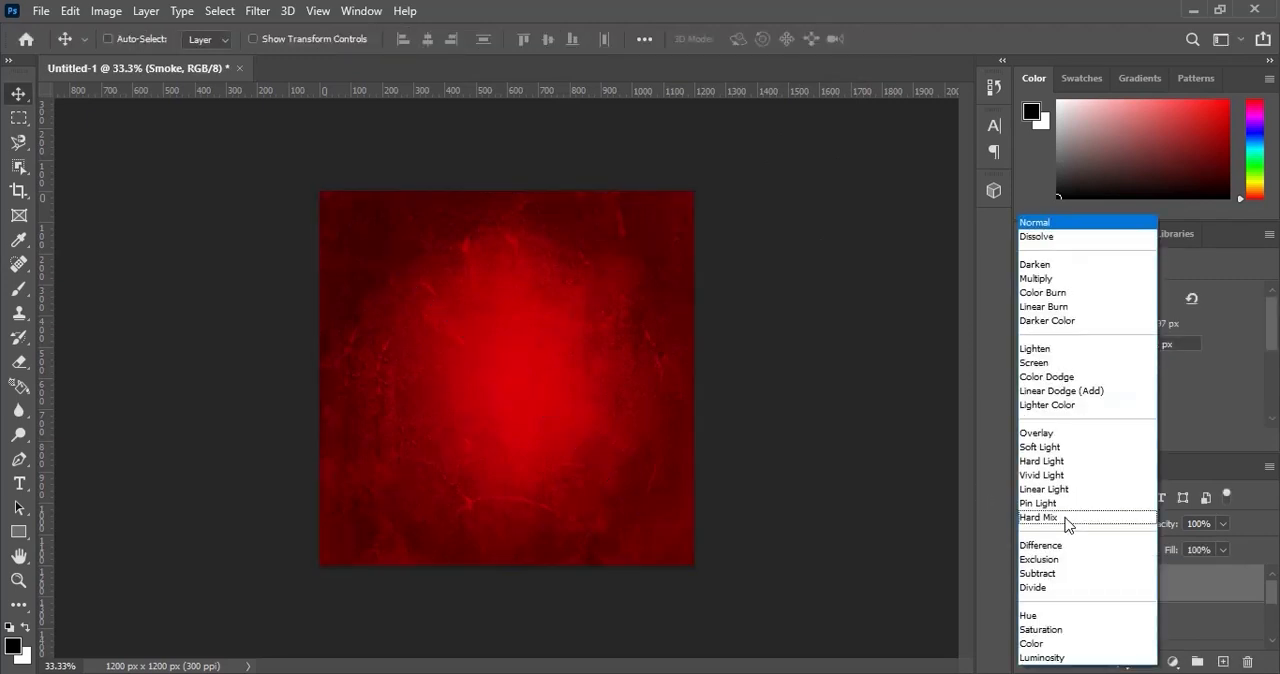
{"action": "left_click", "coordinate": [1040, 363]}
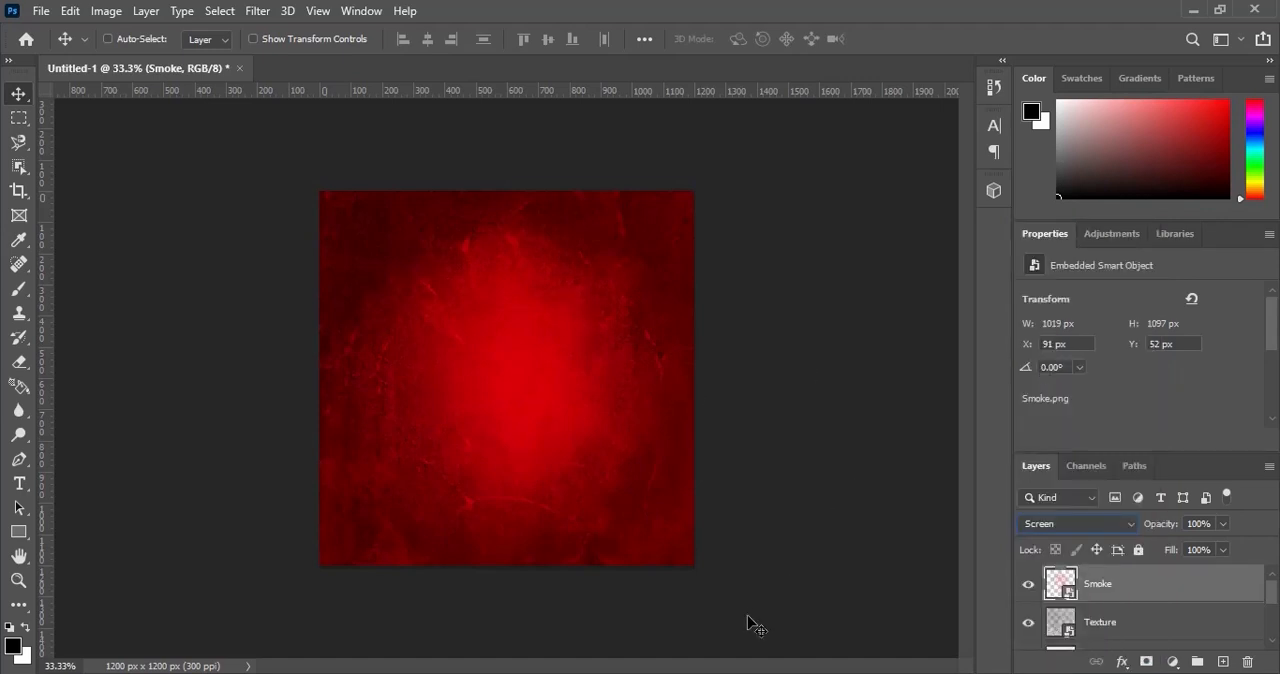
Place the Fume image from the DECEMBER SALES folder at 100% scale and set its blend mode to Overlay.
{"action": "mouse_move", "coordinate": [708, 672]}
{"action": "left_click", "coordinate": [652, 606]}
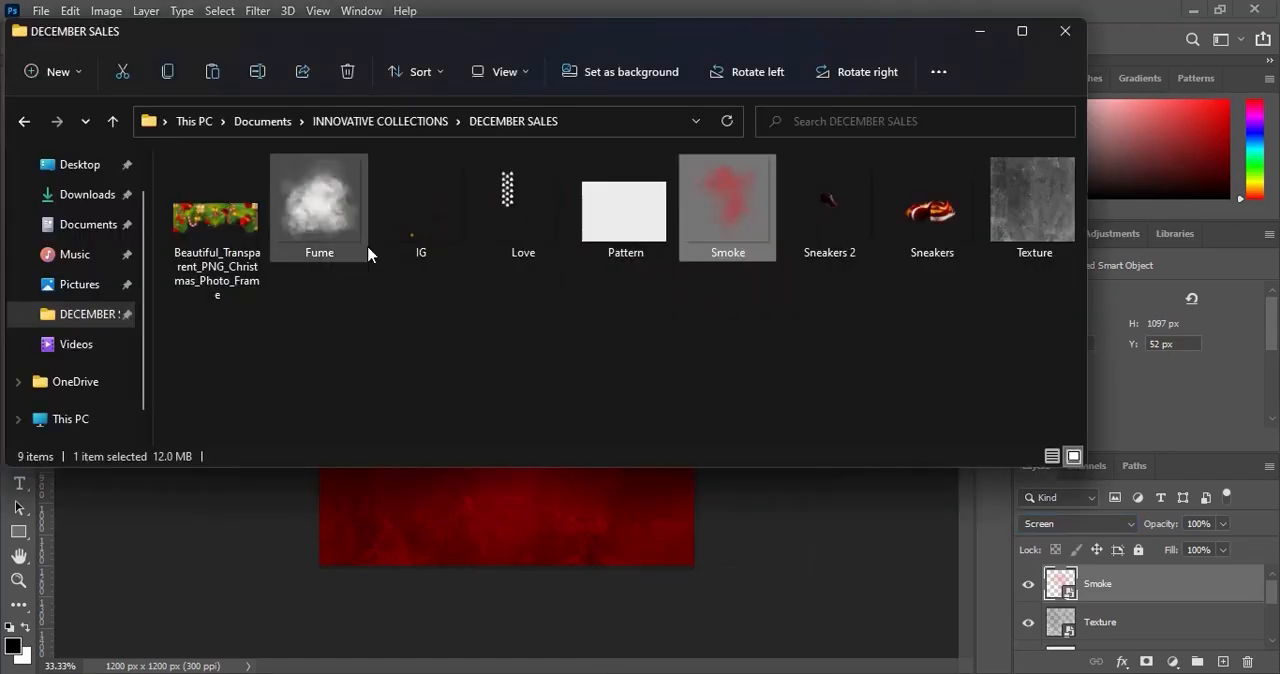
{"action": "left_click", "coordinate": [329, 223]}
{"action": "left_click_drag", "start_coordinate": [305, 198], "coordinate": [516, 512]}
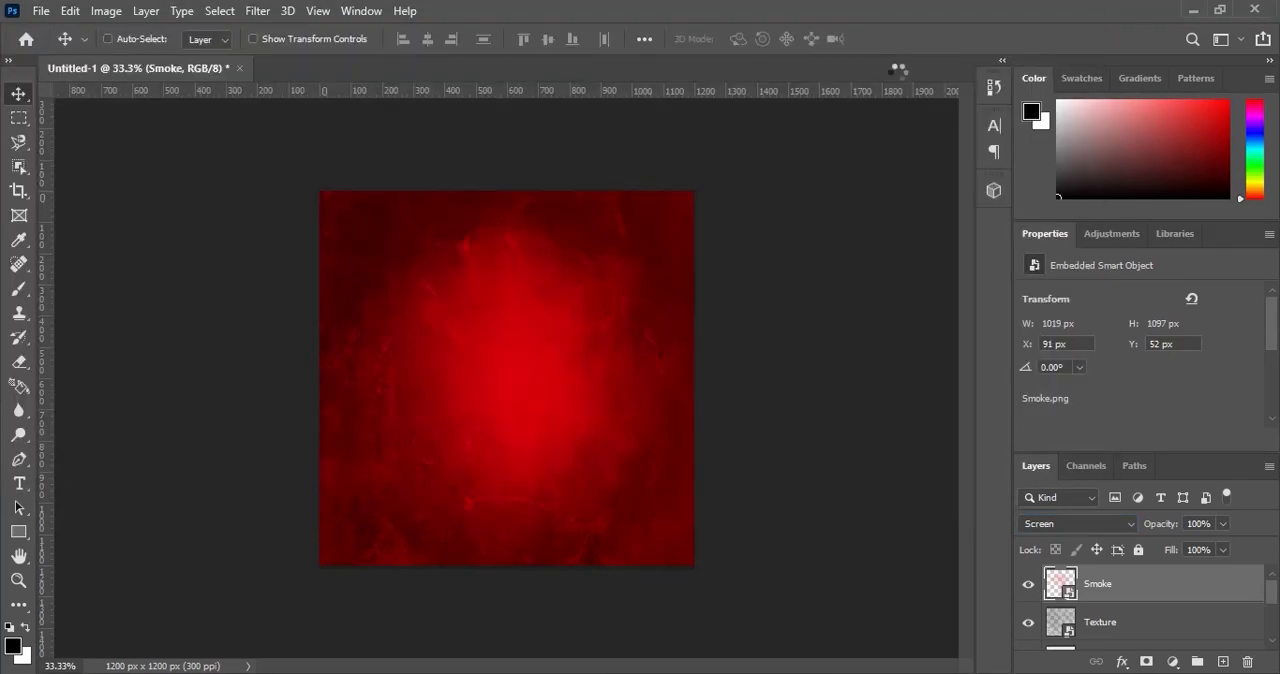
{"action": "left_click", "coordinate": [900, 38]}
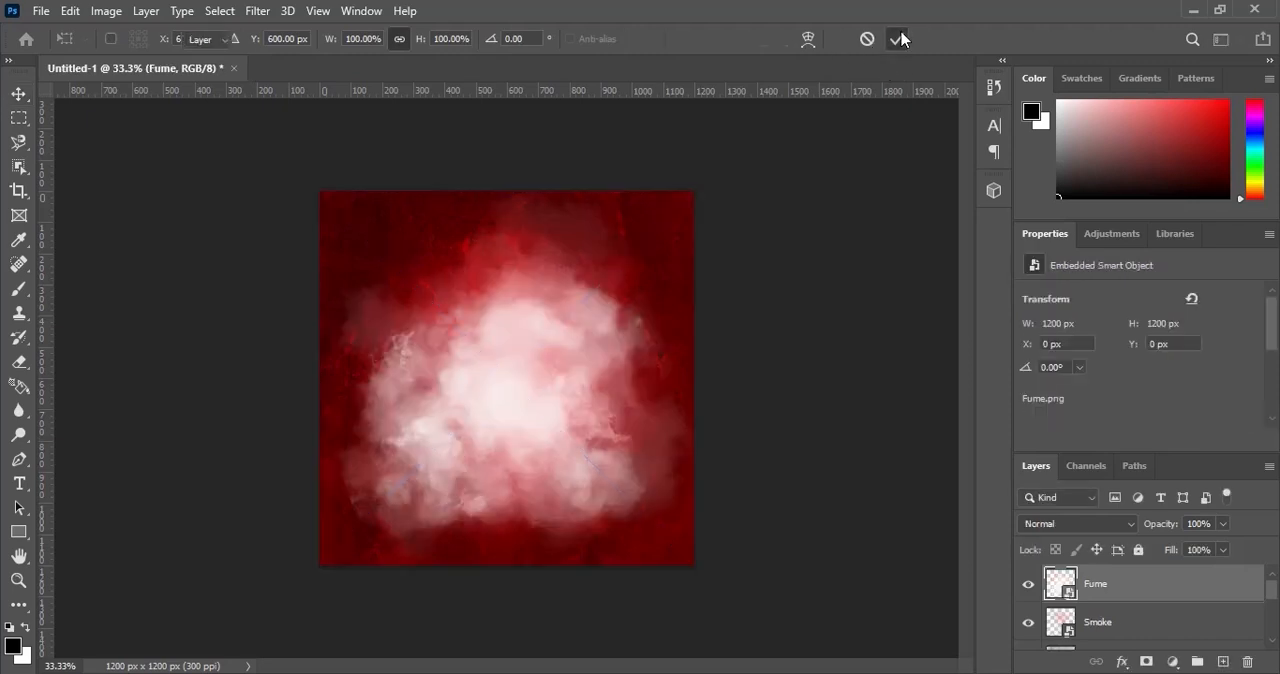
{"action": "left_click", "coordinate": [1085, 524]}
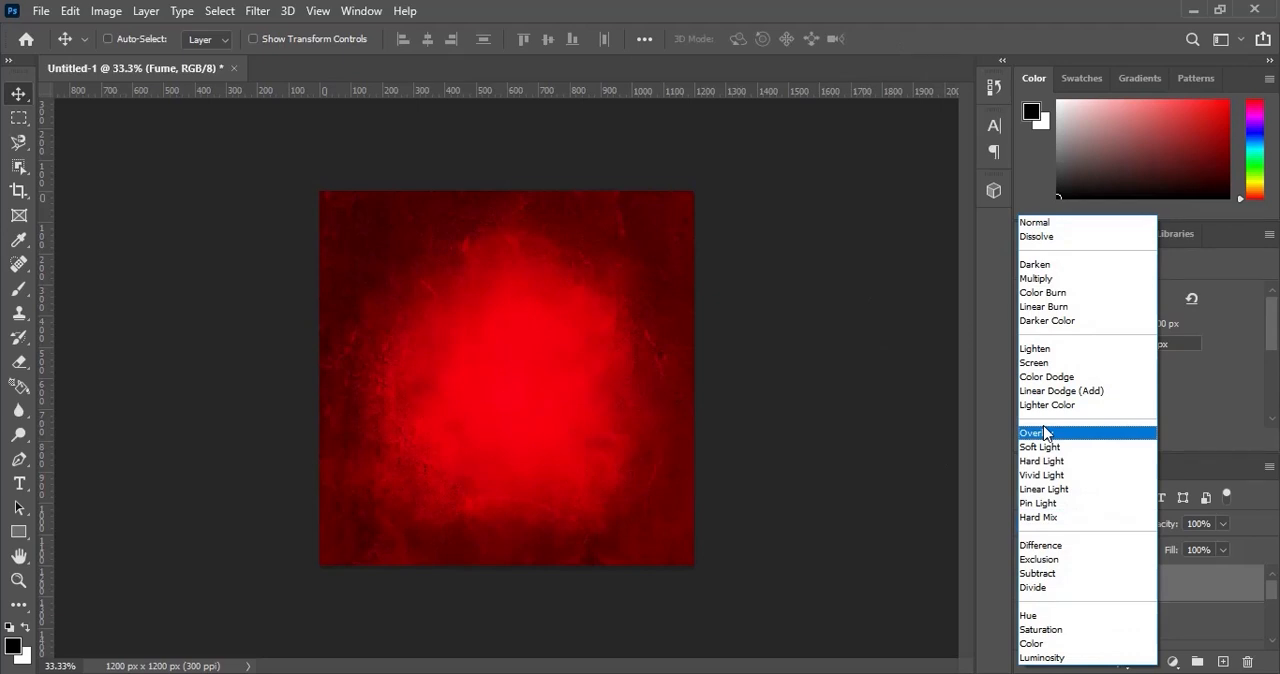
{"action": "left_click", "coordinate": [1076, 435]}
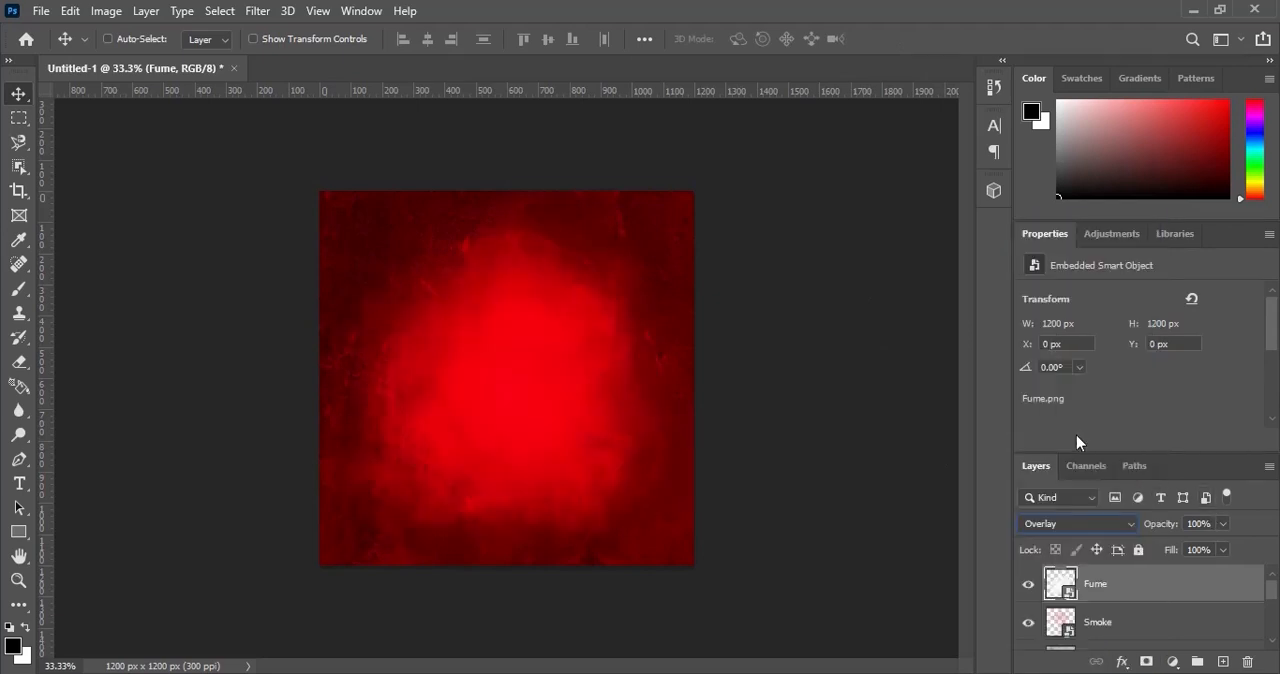
Set the Fume layer's opacity to 20% and its fill to 70%.
{"action": "left_click", "coordinate": [1196, 523]}
{"action": "key", "text": "Return"}
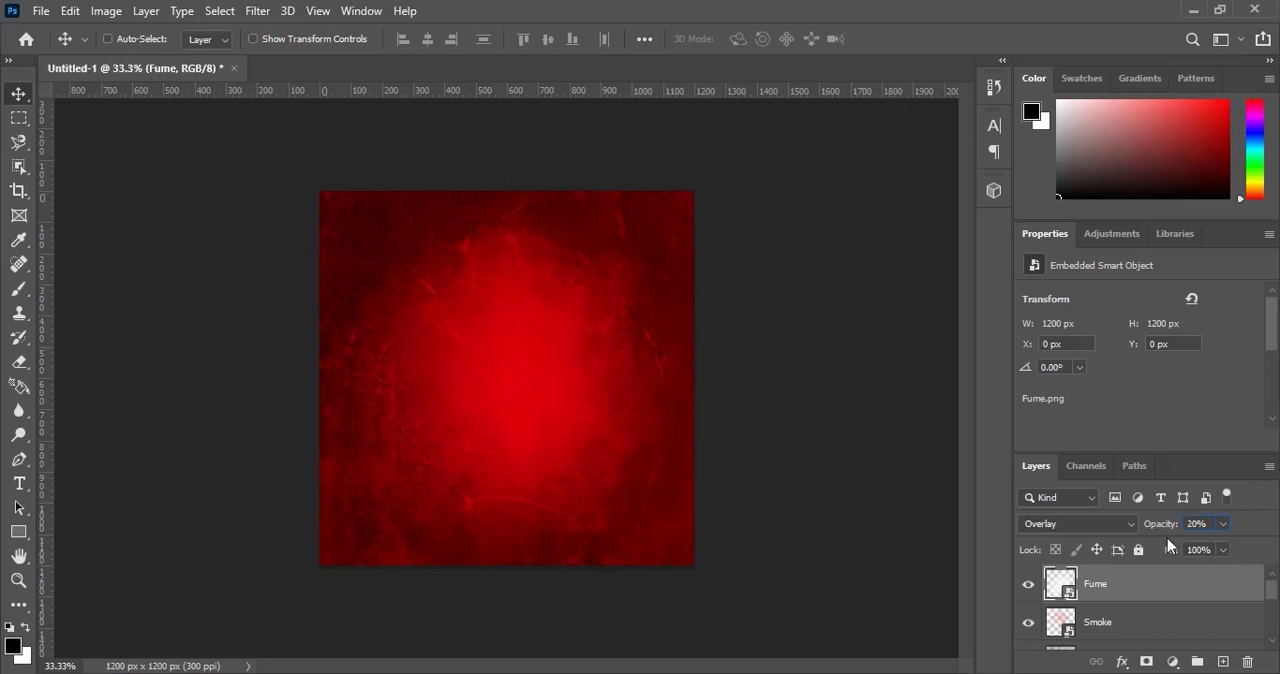
{"action": "left_click", "coordinate": [1196, 549]}
{"action": "type", "text": "0"}
Place the Love image from the DECEMBER SALES folder at 100% scale above the Fume layer.
{"action": "left_click", "coordinate": [778, 673]}
{"action": "left_click", "coordinate": [539, 194]}
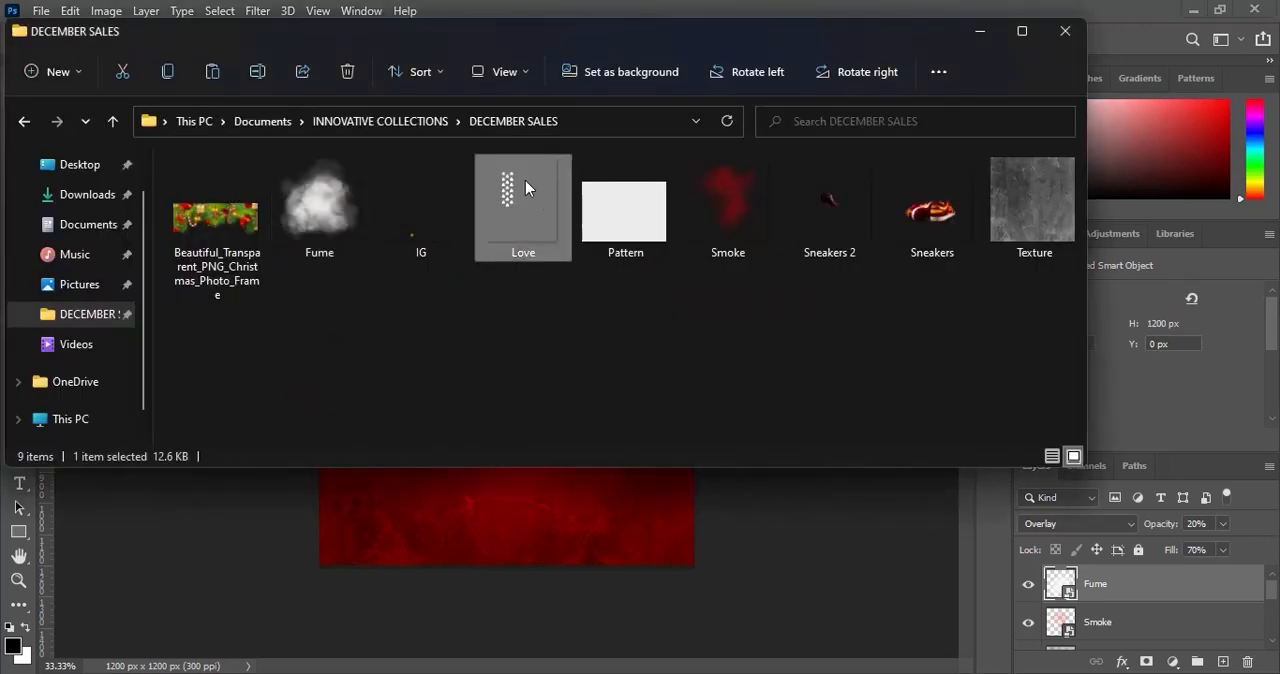
{"action": "left_click_drag", "start_coordinate": [525, 181], "coordinate": [449, 507]}
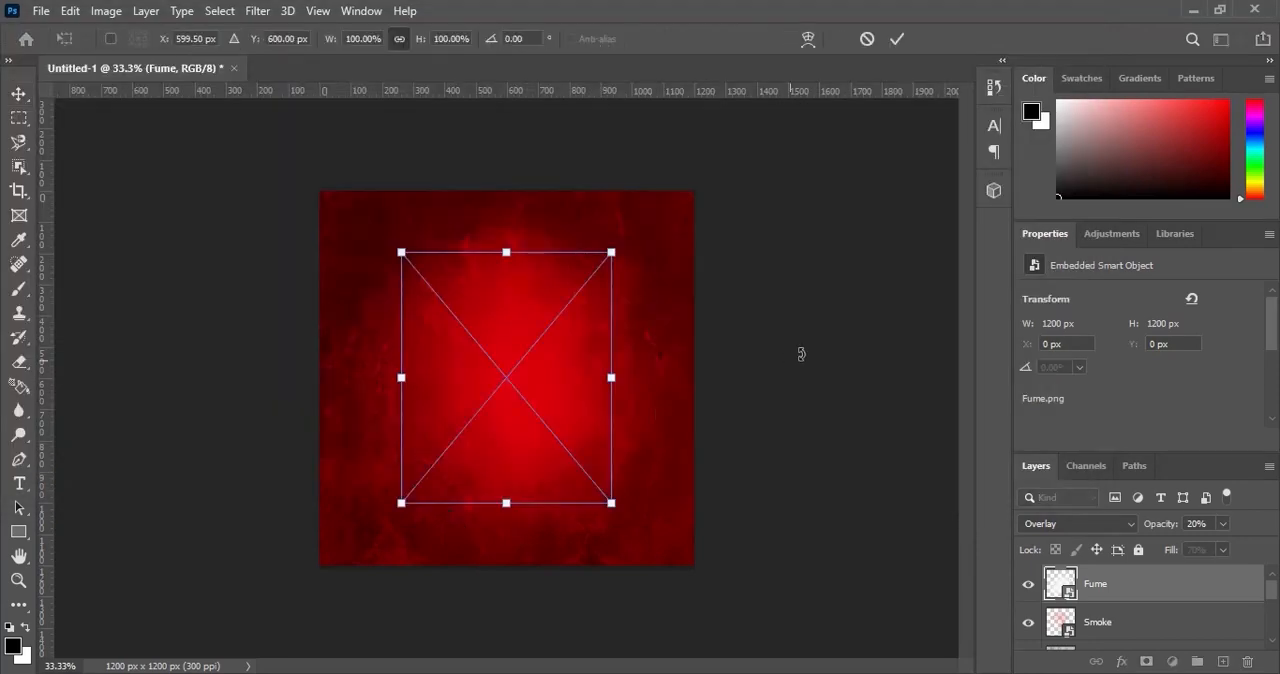
{"action": "left_click", "coordinate": [897, 38]}
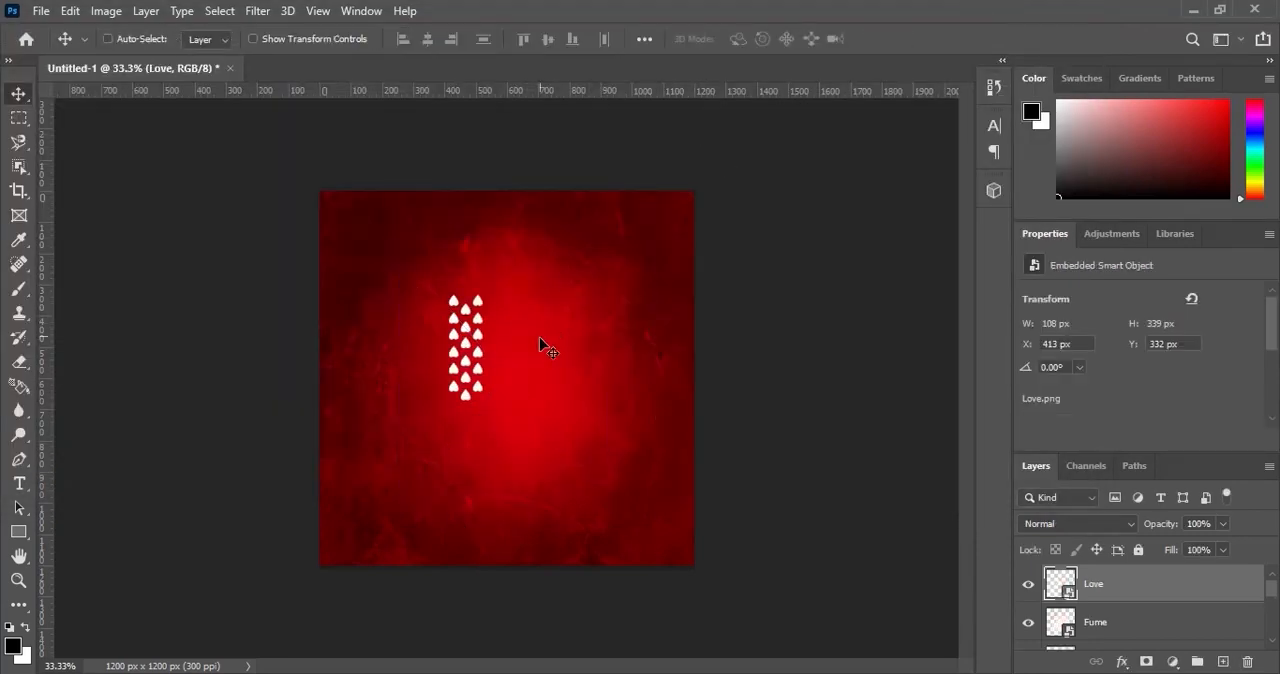
Move the Love hearts against the canvas's left edge, at about X -33 px and Y 347 px.
{"action": "left_click_drag", "start_coordinate": [486, 343], "coordinate": [342, 341]}
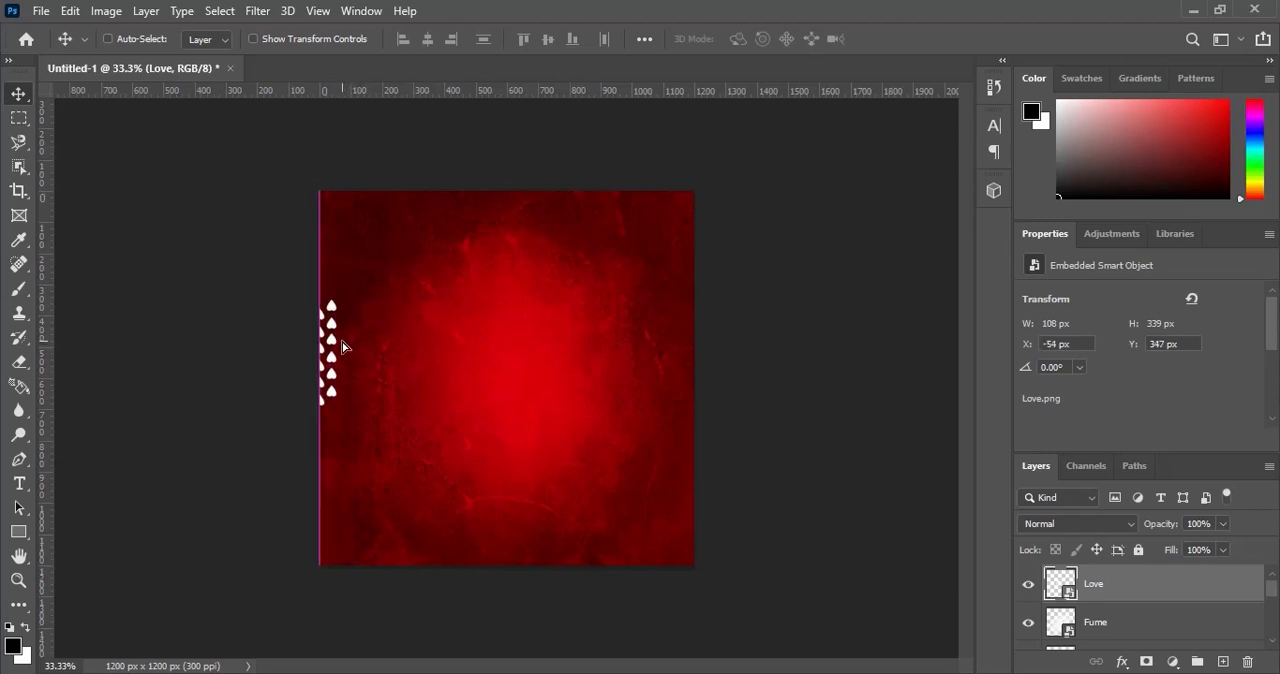
{"action": "key", "text": "Right"}
{"action": "key", "text": "shift+Right"}
{"action": "key", "text": "shift+Right"}
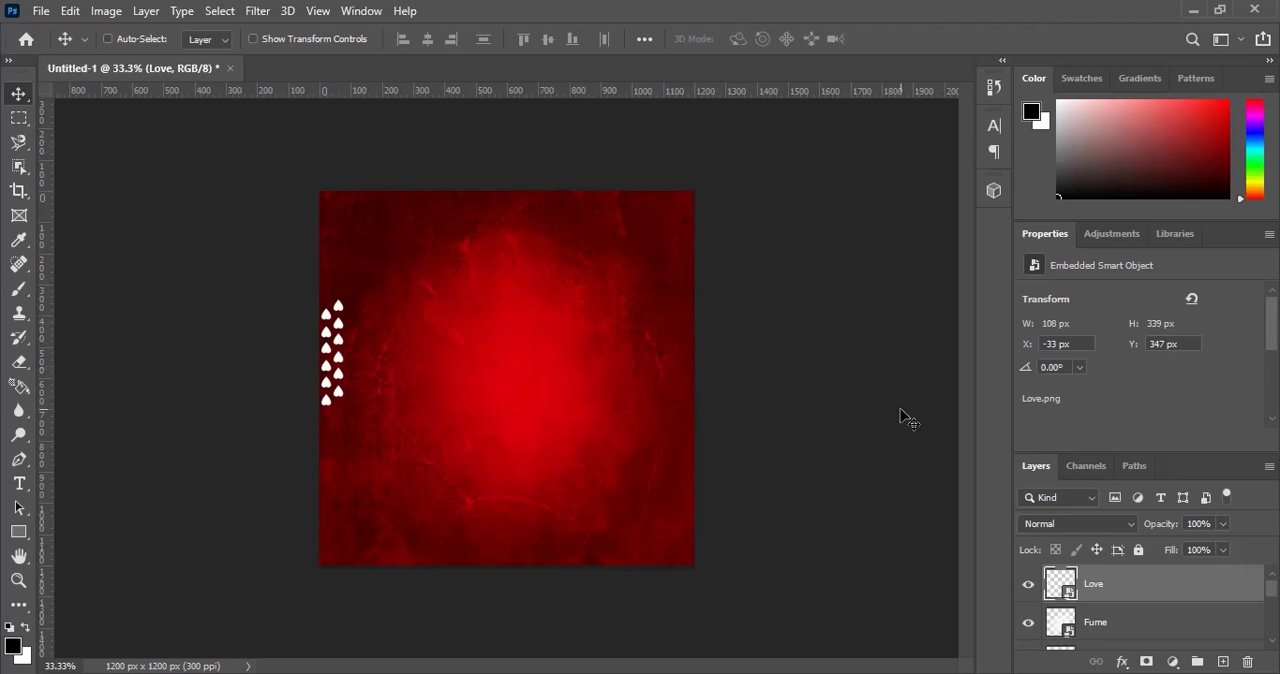
Place the Beautiful_Transparent_PNG_Christmas_Photo_Frame image from the DECEMBER SALES folder at full canvas width.
{"action": "key", "text": "alt+Tab"}
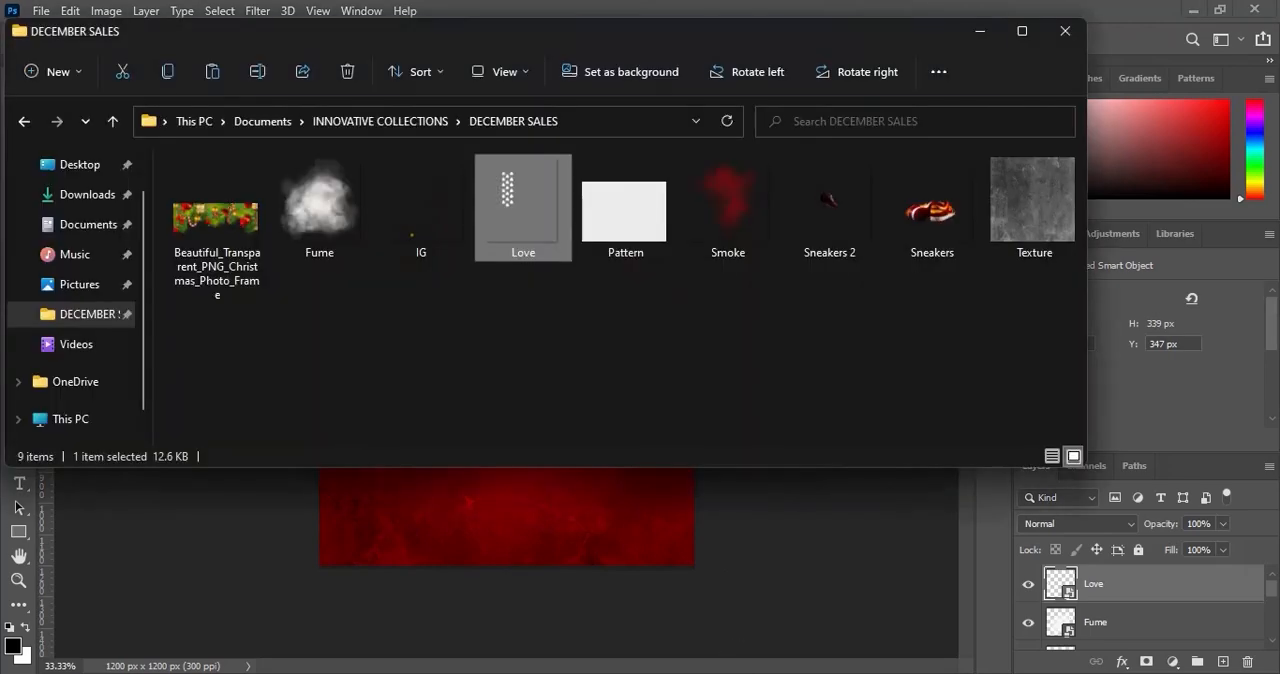
{"action": "left_click_drag", "start_coordinate": [200, 236], "coordinate": [528, 518]}
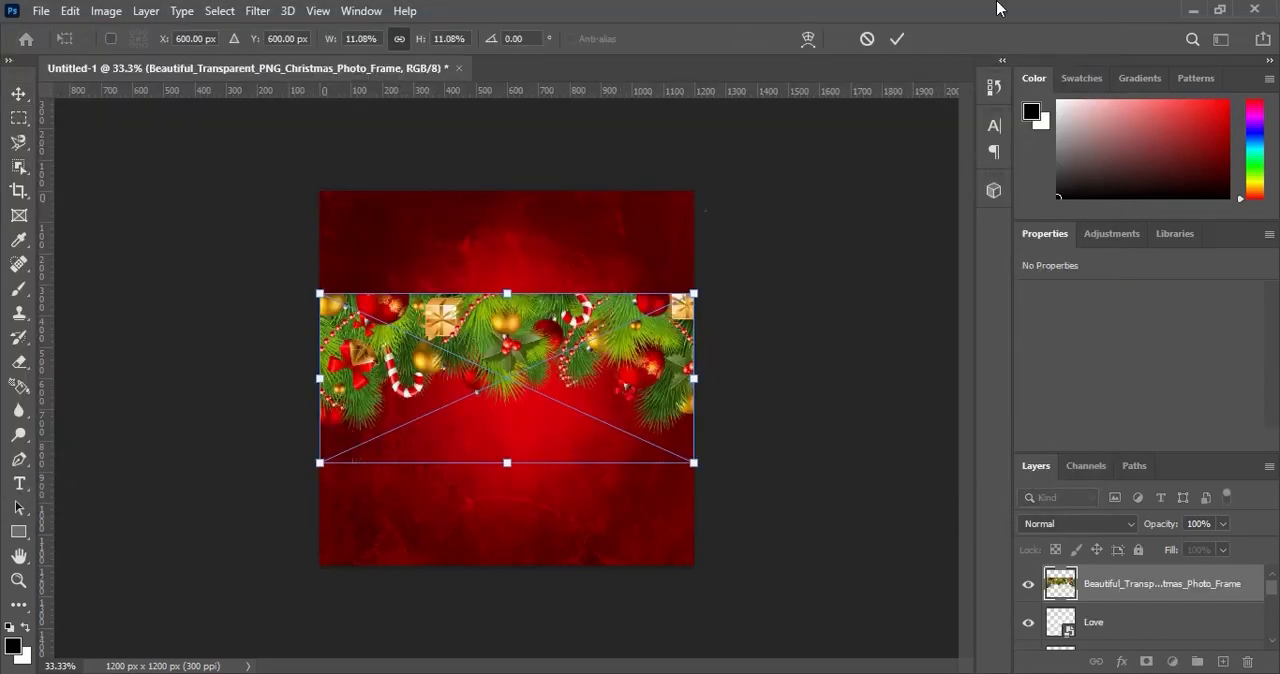
{"action": "left_click", "coordinate": [897, 38]}
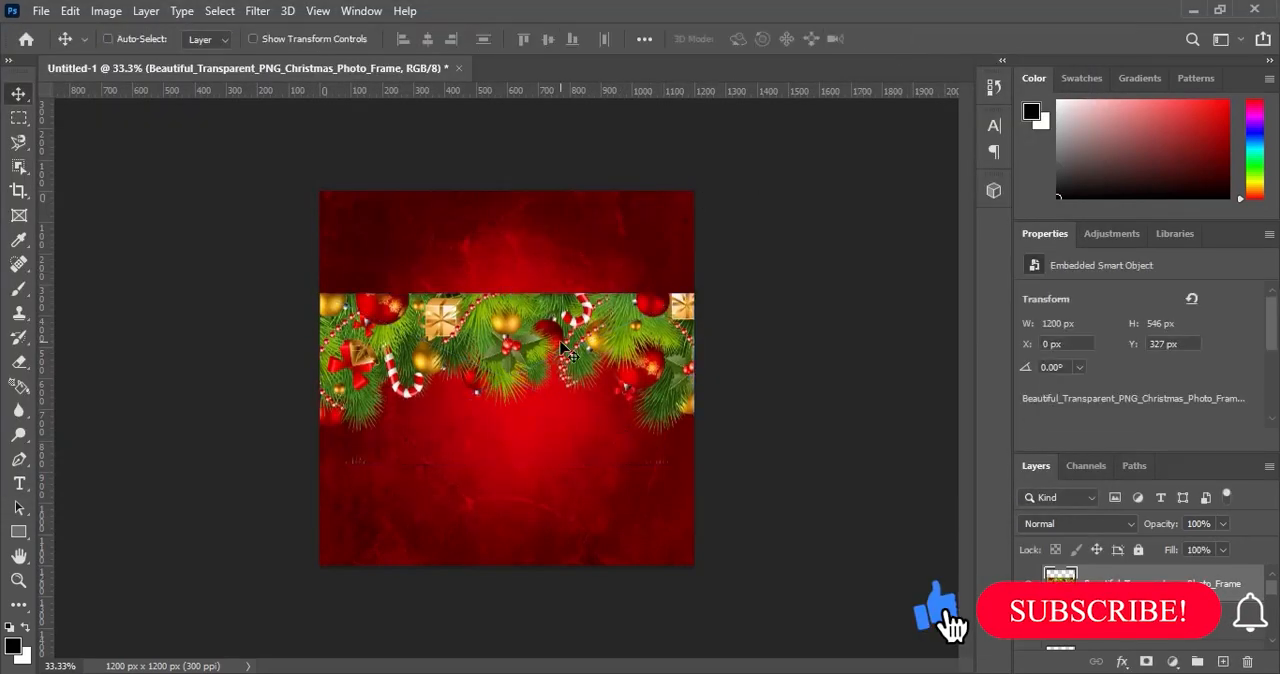
Move the Christmas frame up to the canvas's top edge, about Y -199 px, and set its blend mode to Hard Light.
{"action": "left_click_drag", "start_coordinate": [562, 333], "coordinate": [560, 181]}
{"action": "left_click", "coordinate": [1053, 524]}
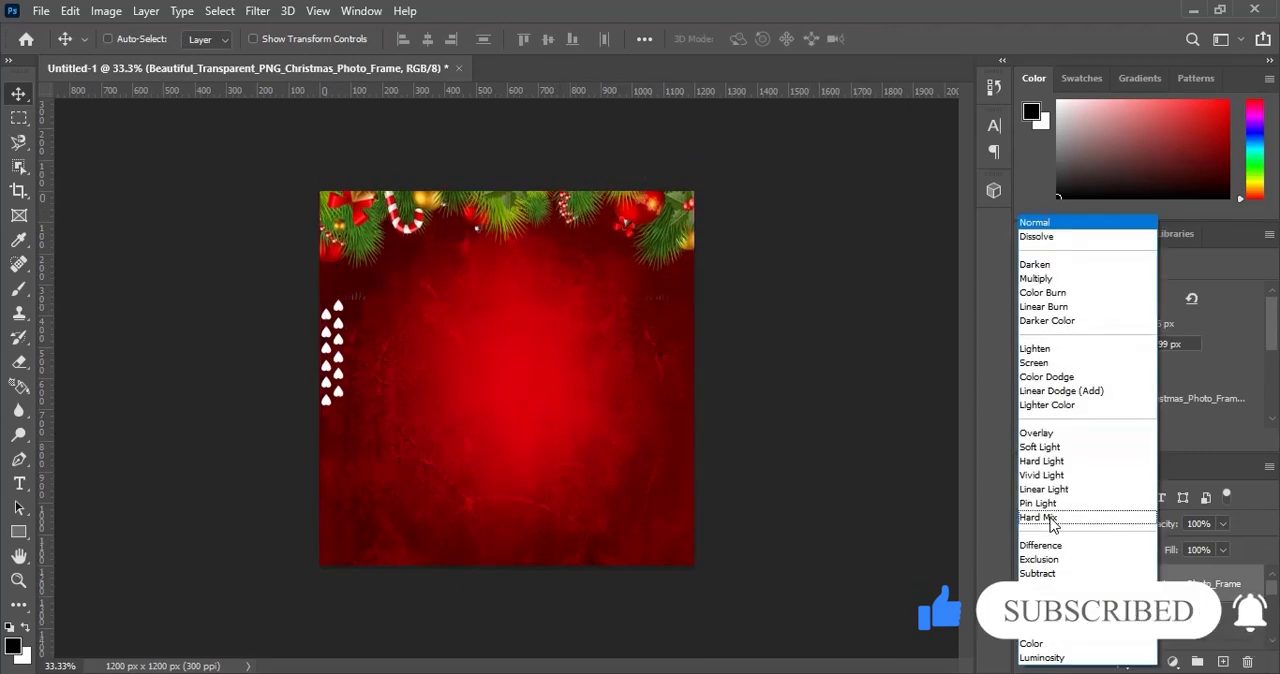
{"action": "left_click", "coordinate": [1048, 461]}
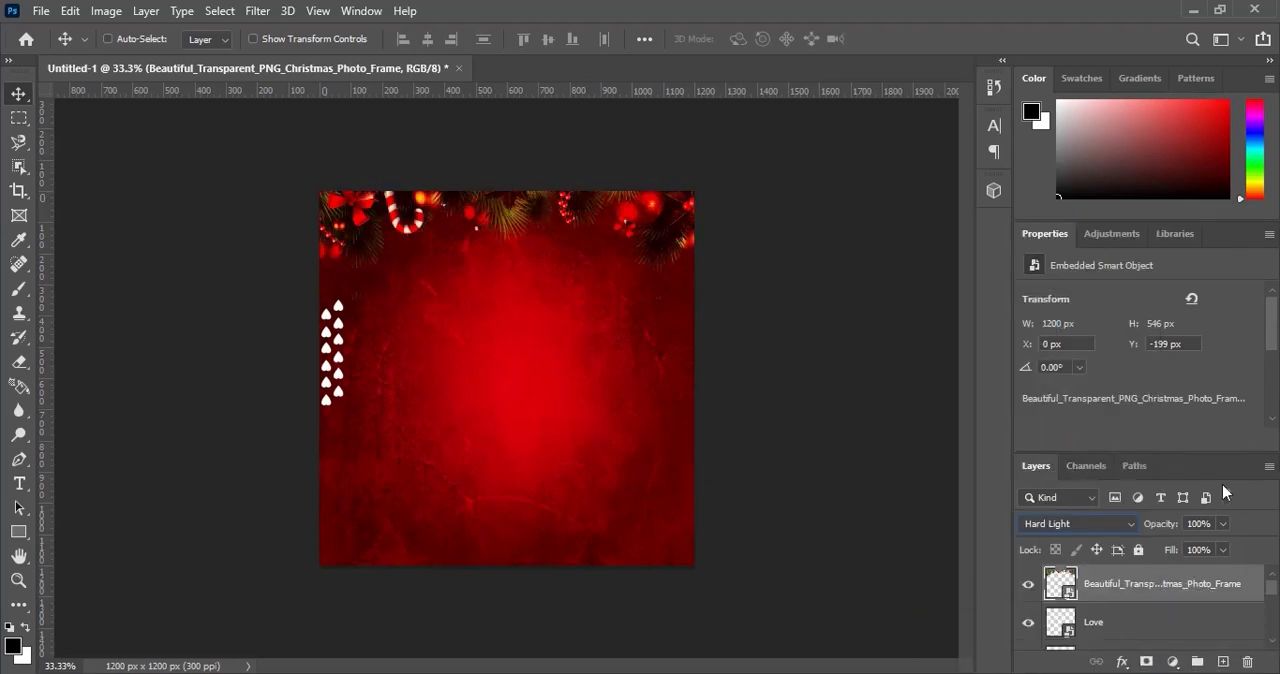
Group all layers from the Christmas frame down to Gradient Fill 1 and name the group Background.
{"action": "left_click_drag", "start_coordinate": [1275, 590], "coordinate": [1275, 632]}
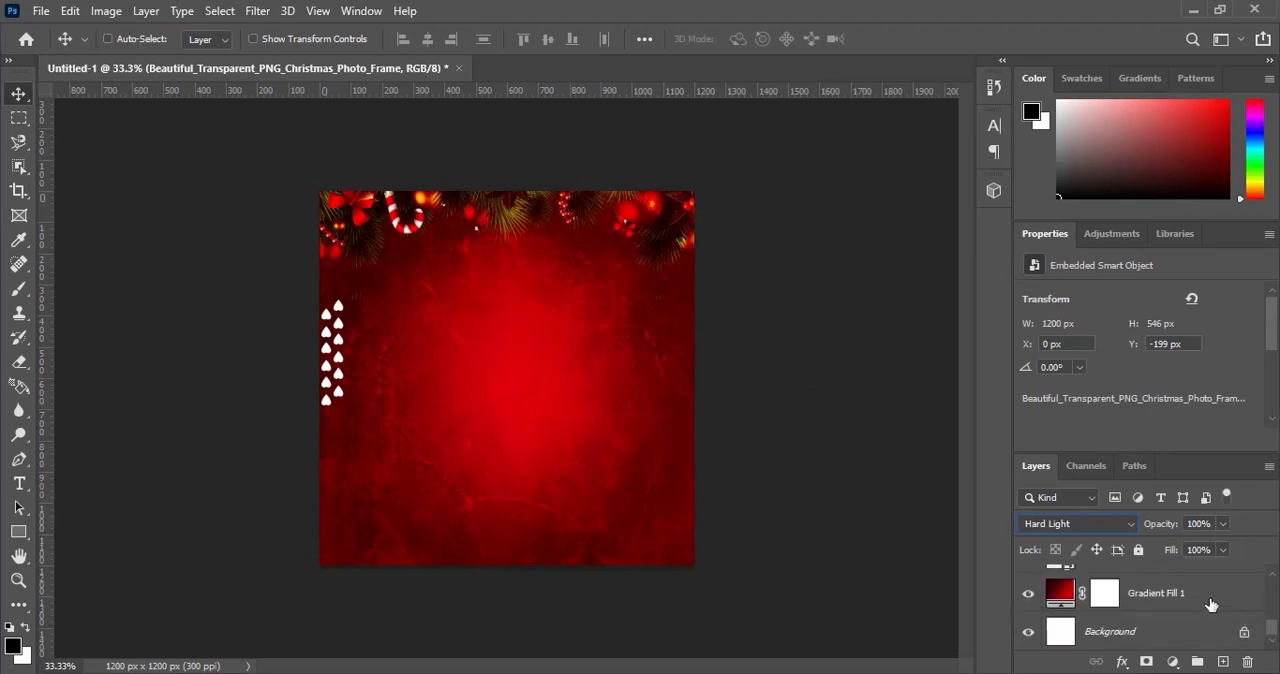
{"action": "left_click", "coordinate": [1211, 604]}
{"action": "key", "text": "ctrl+g"}
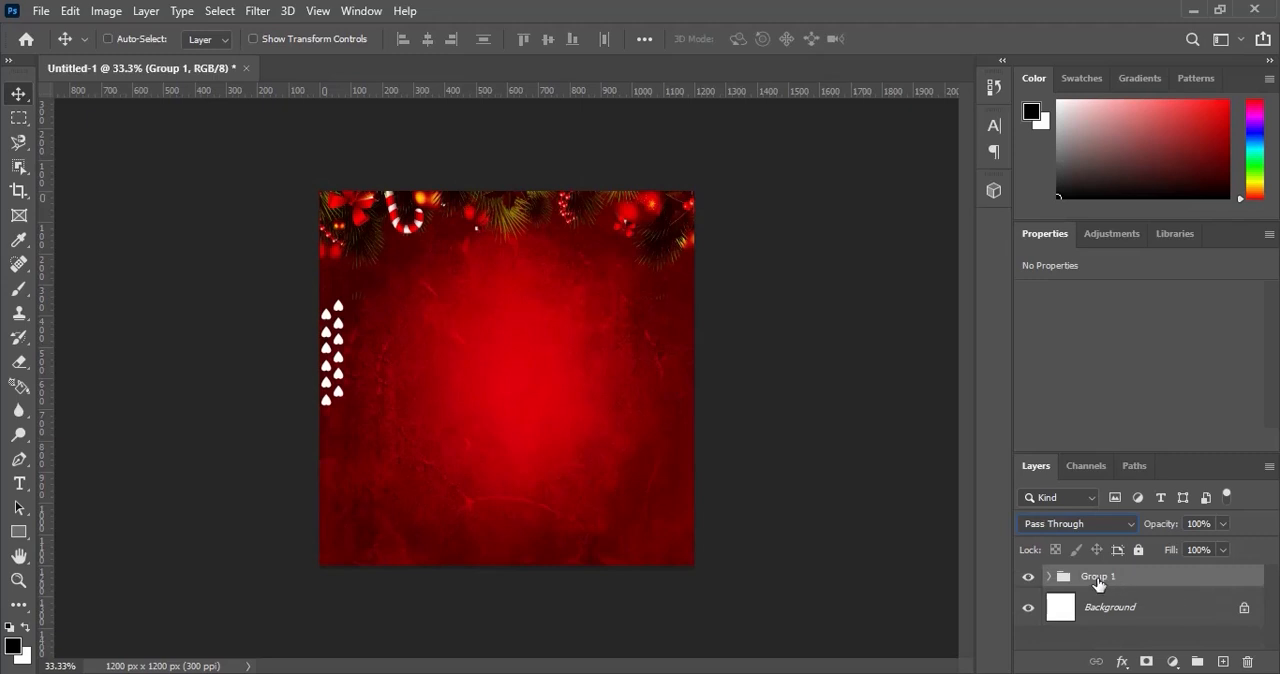
{"action": "double_click", "coordinate": [1098, 576]}
{"action": "type", "text": "Background"}
{"action": "key", "text": "Return"}
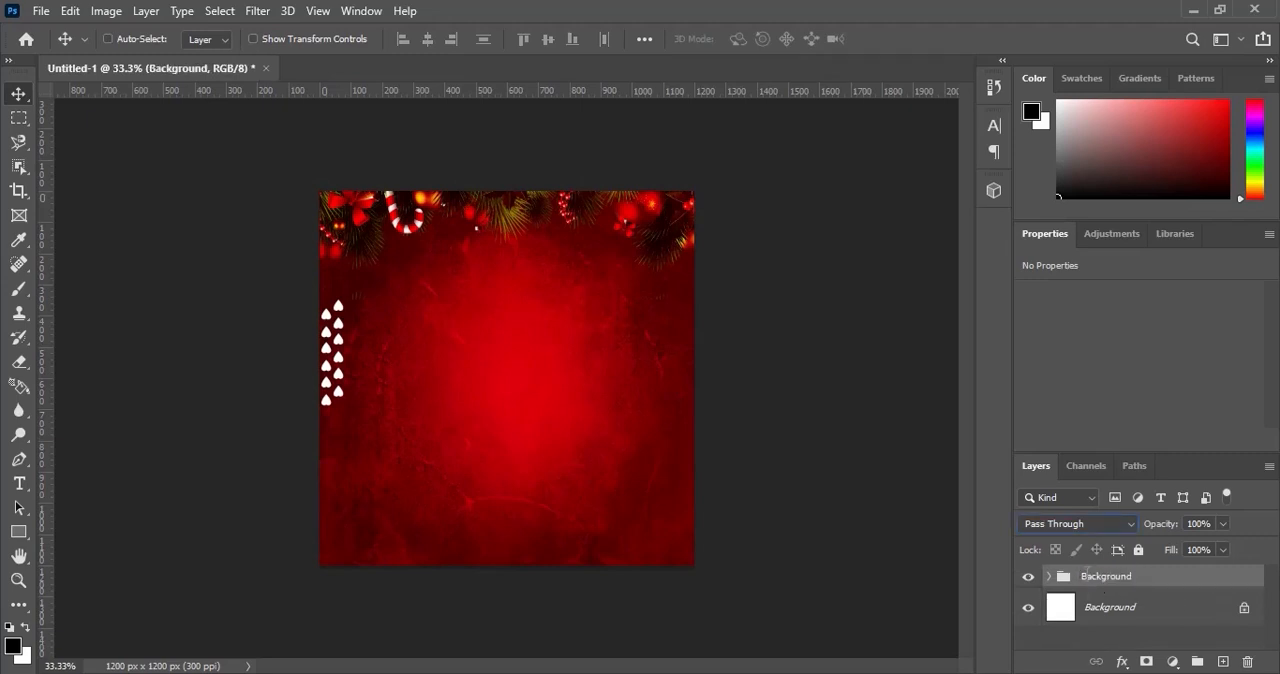
Set the Type tool's font to Montserrat SemiBold.
{"action": "left_click", "coordinate": [16, 487]}
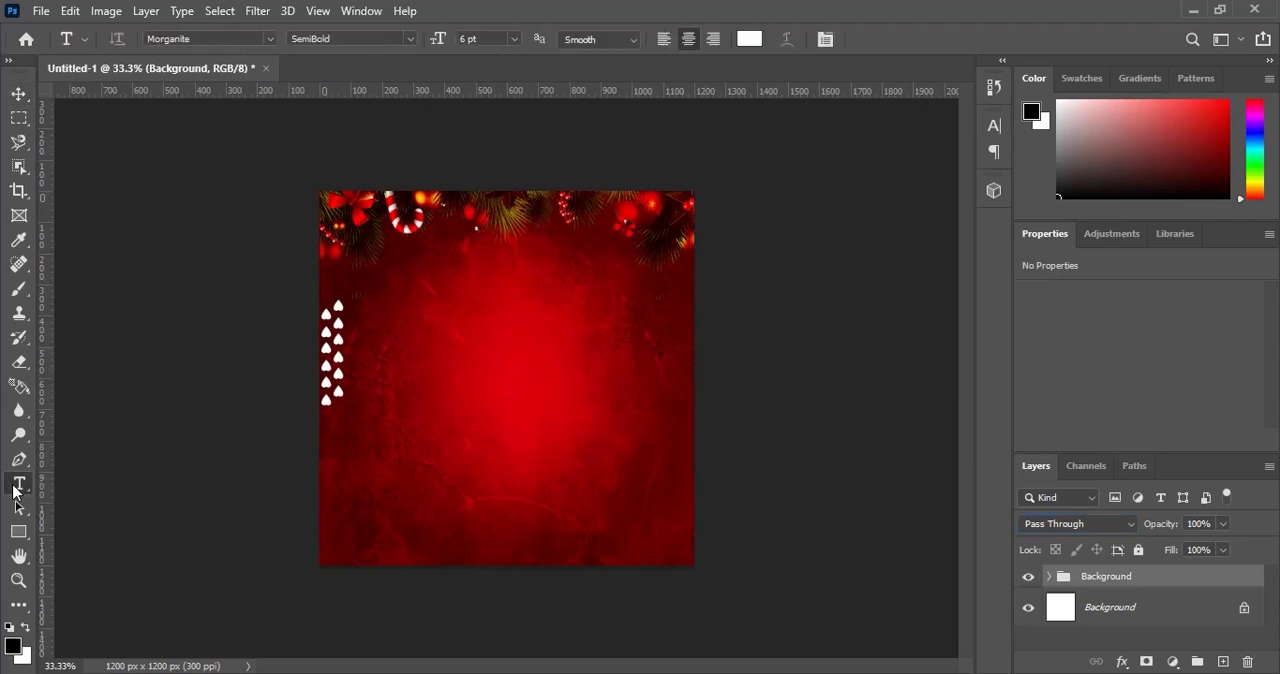
{"action": "left_click", "coordinate": [198, 40]}
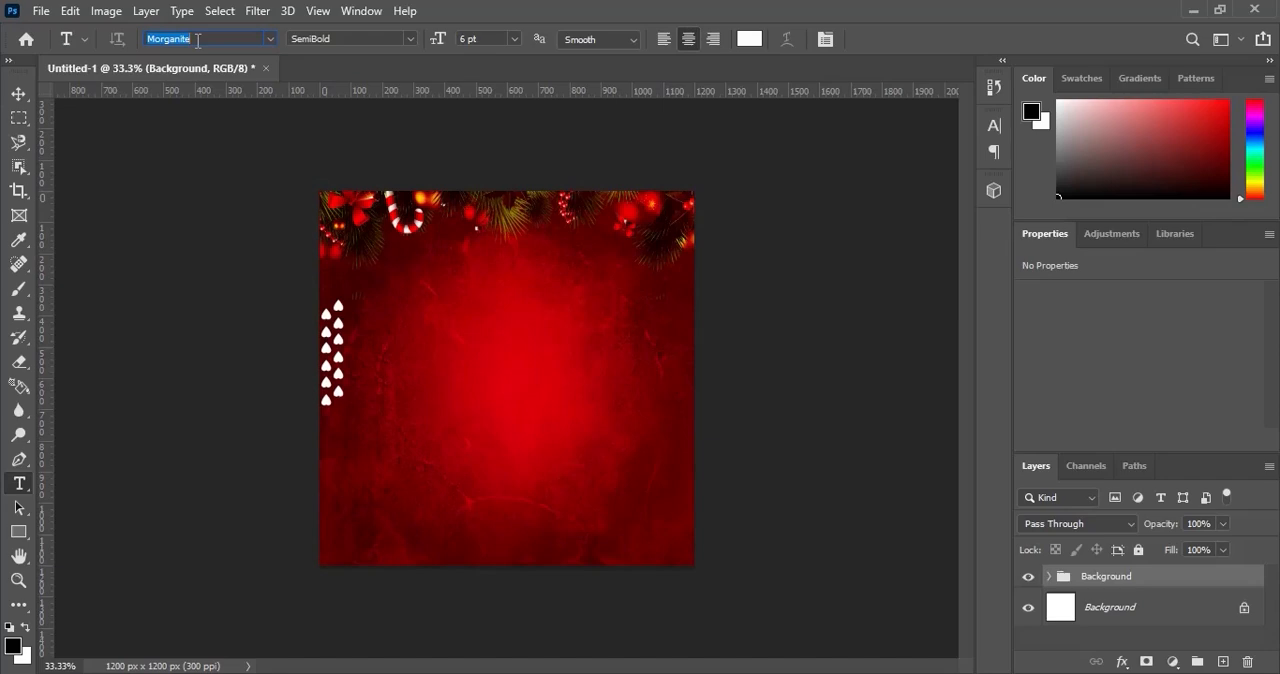
{"action": "type", "text": "mon"}
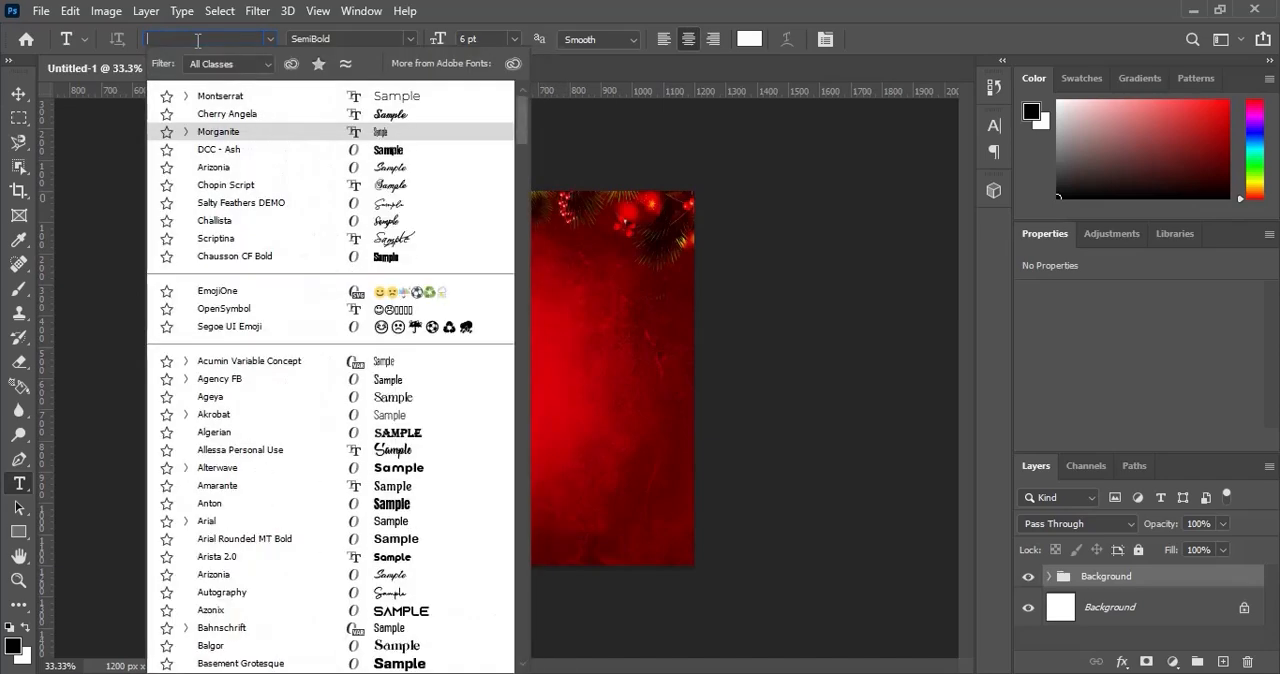
{"action": "type", "text": "tserrat"}
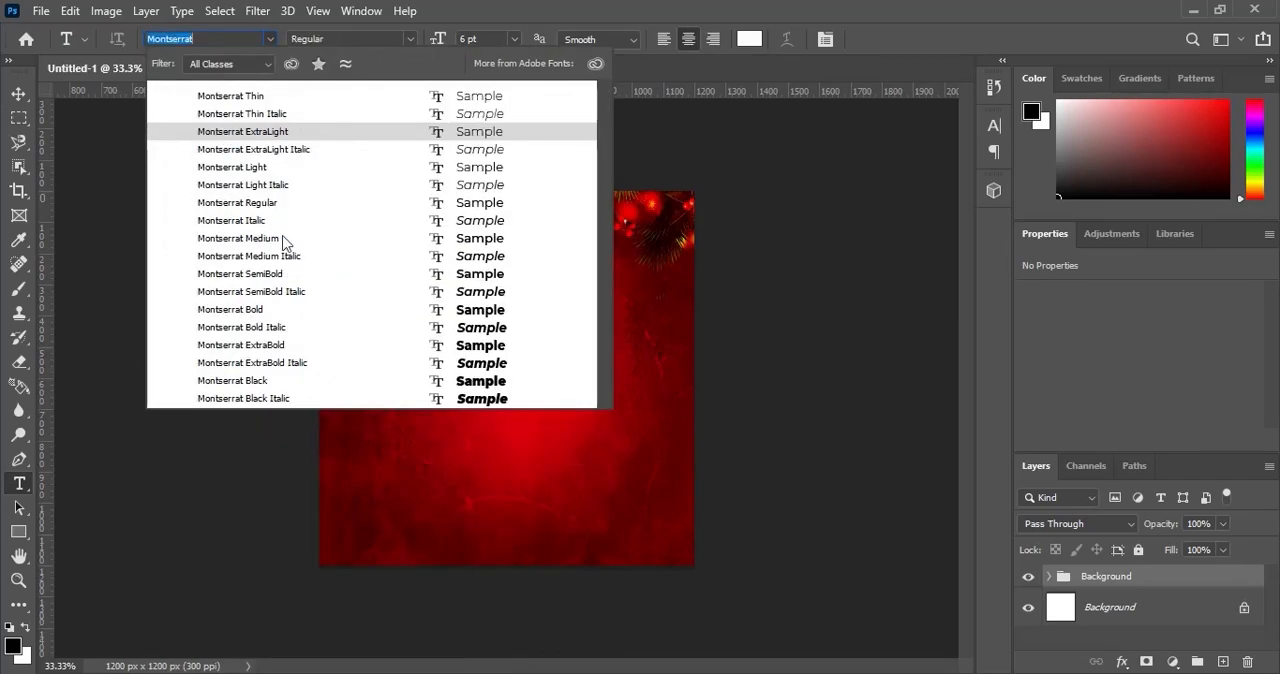
{"action": "left_click", "coordinate": [292, 278]}
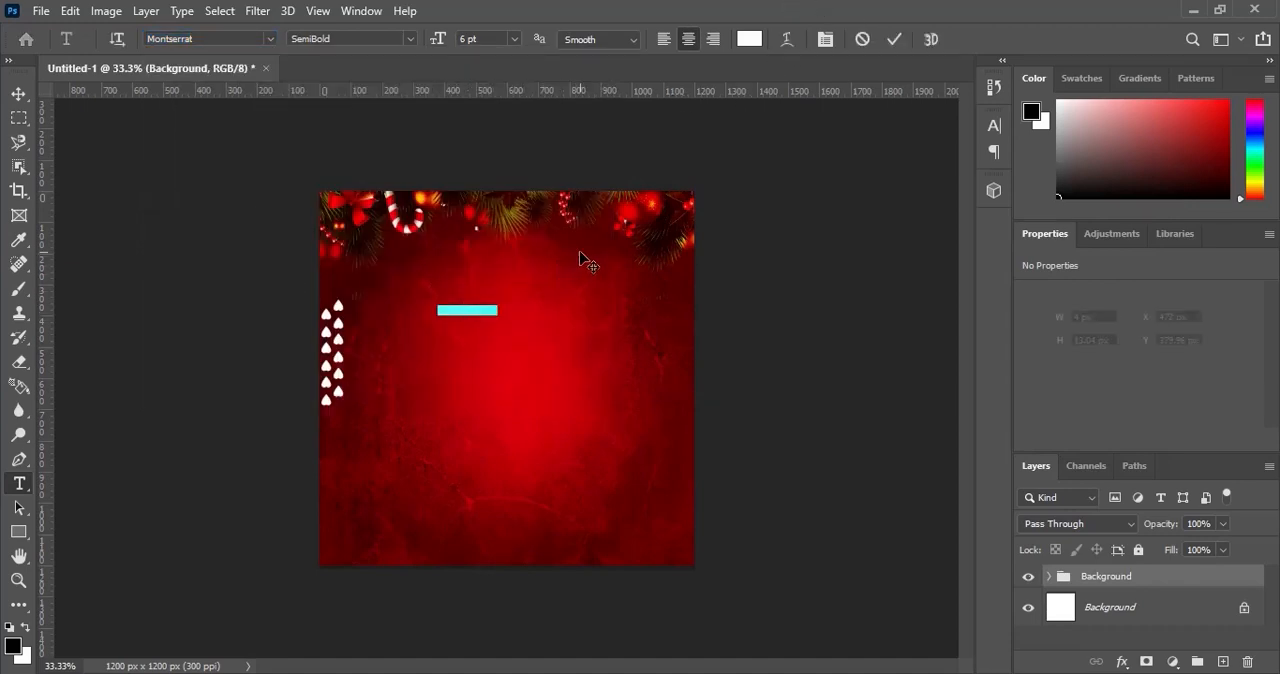
Add the white text "VITRAL SHOES" above the canvas centre and apply its font style.
{"action": "type", "text": "YO"}
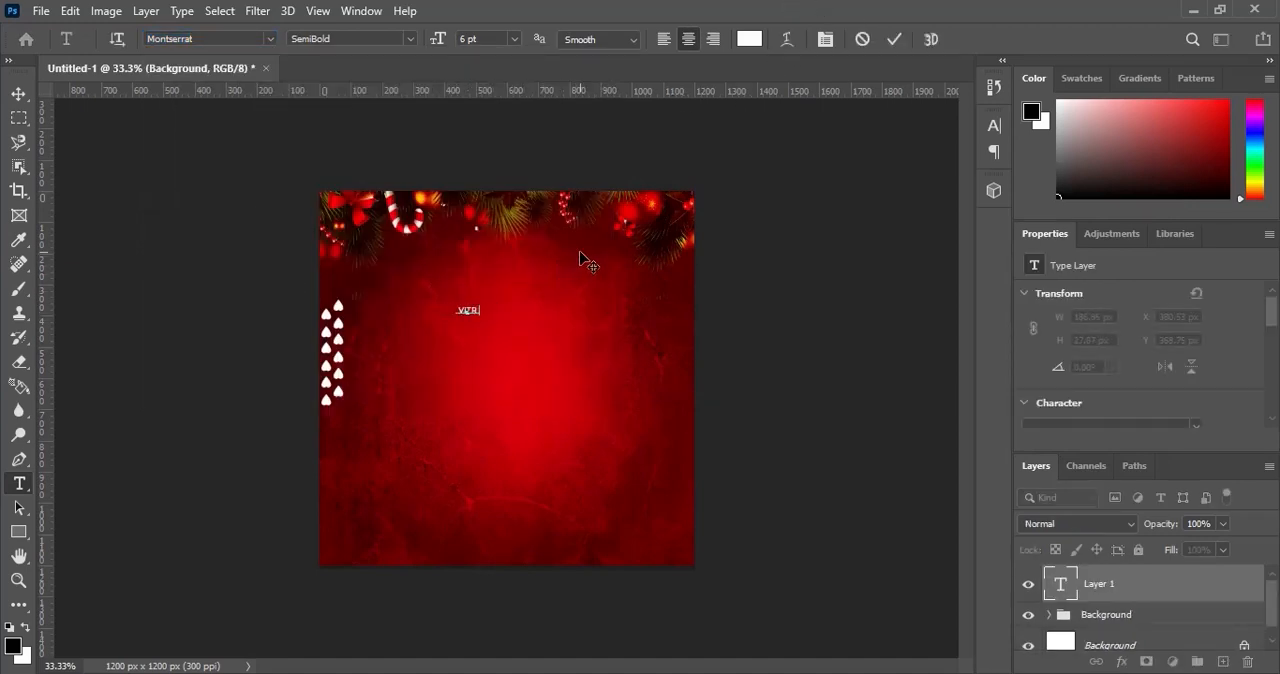
{"action": "type", "text": "TRAL SHOES"}
{"action": "key", "text": "ctrl+a"}
{"action": "left_click", "coordinate": [412, 39]}
{"action": "left_click", "coordinate": [357, 212]}
{"action": "left_click", "coordinate": [885, 39]}
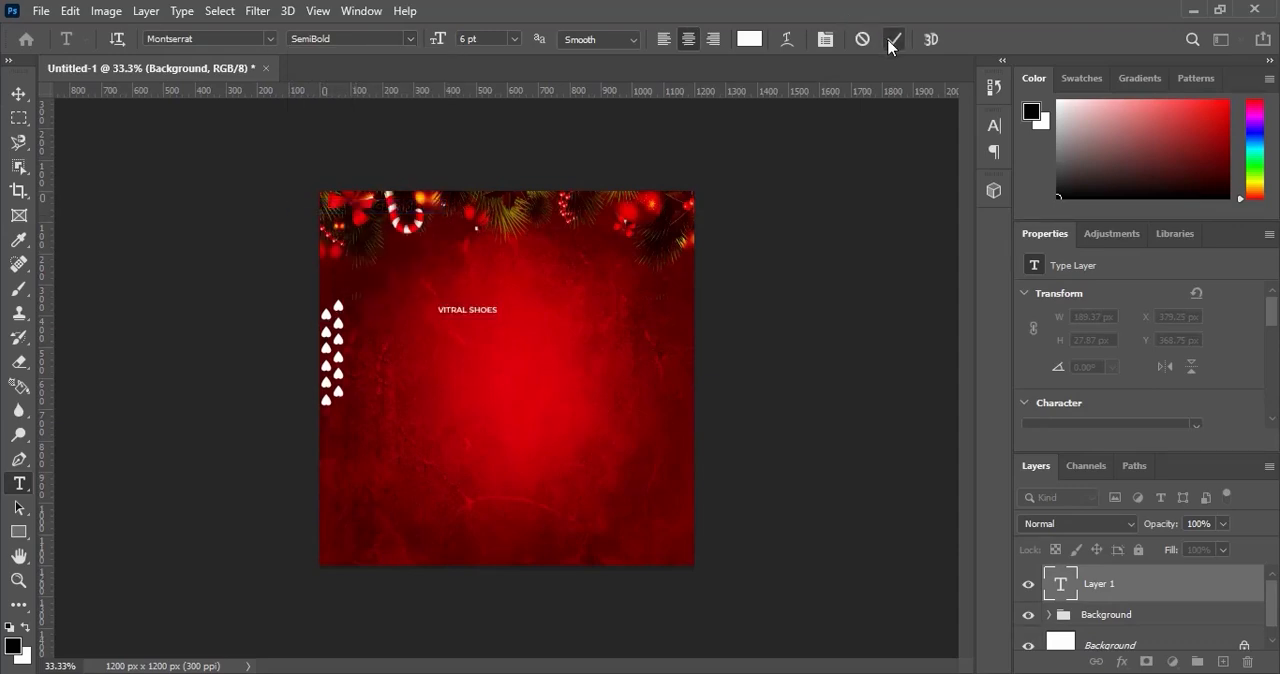
Scale the VITRAL SHOES text up to about 434 px wide.
{"action": "left_click", "coordinate": [18, 93]}
{"action": "key", "text": "ctrl+t"}
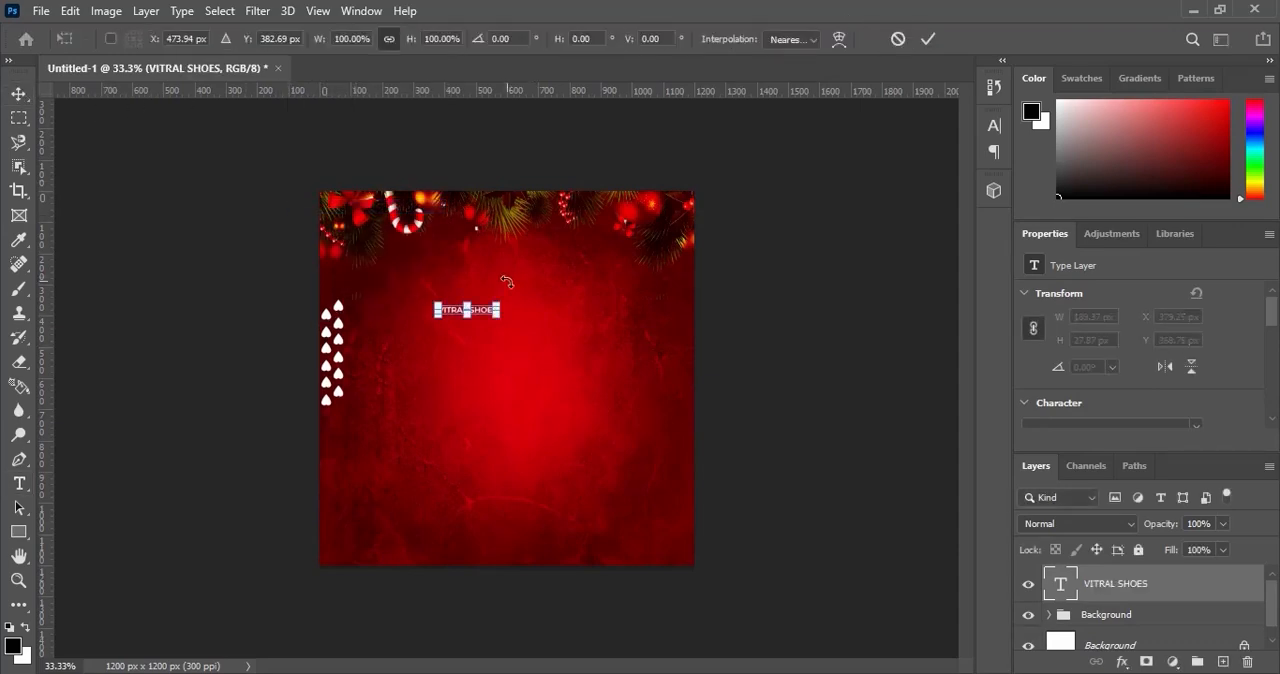
{"action": "left_click_drag", "start_coordinate": [514, 298], "coordinate": [537, 291]}
{"action": "key", "text": "Return"}
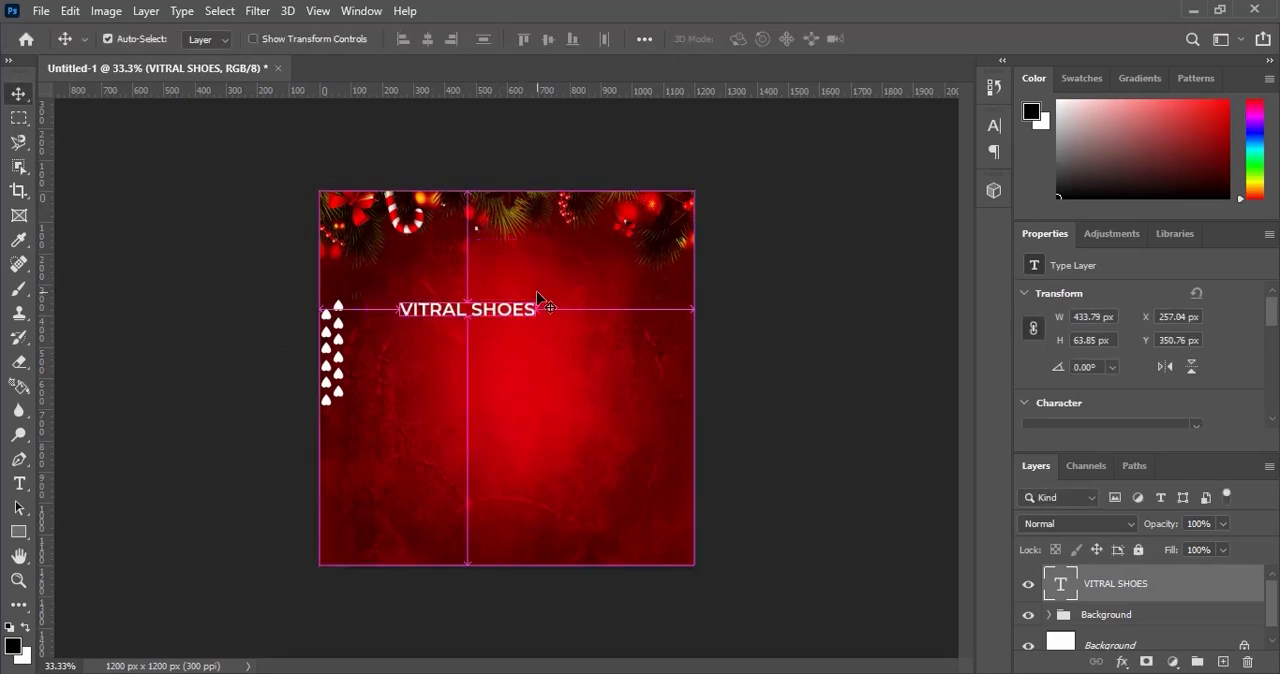
Centre the VITRAL SHOES text horizontally on the canvas and move it up to about Y 186 px, below the Christmas frame.
{"action": "key", "text": "ctrl+a"}
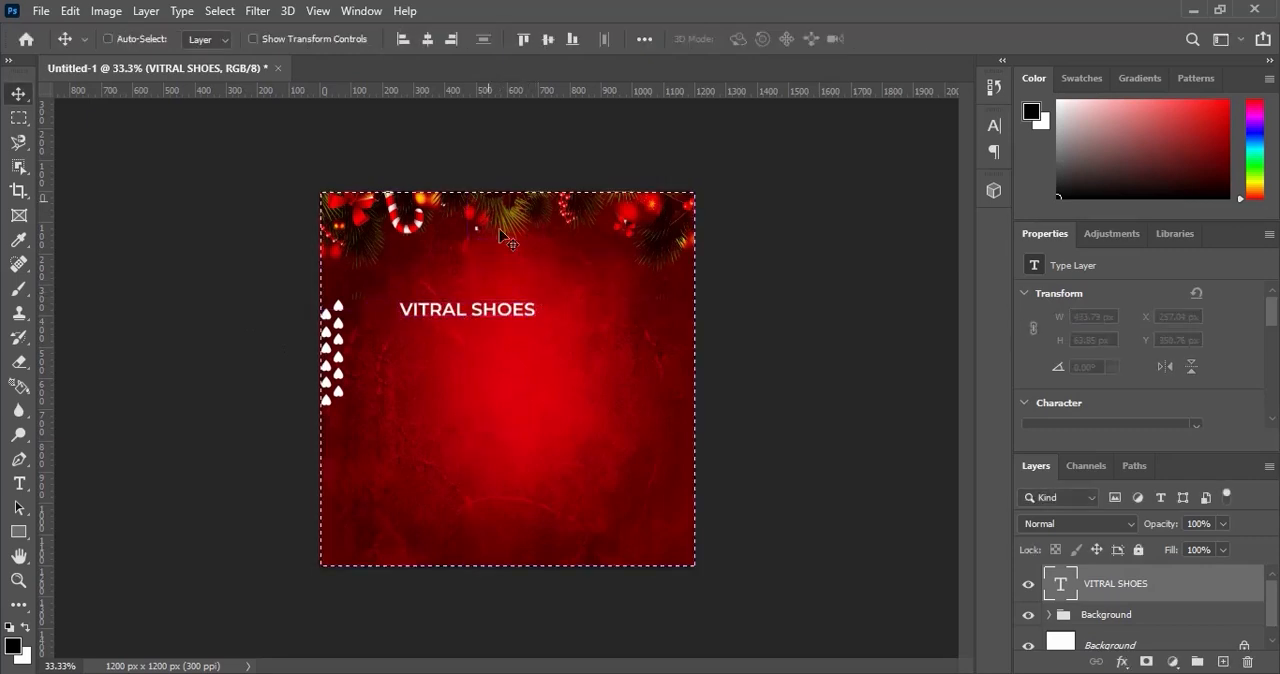
{"action": "left_click", "coordinate": [426, 38]}
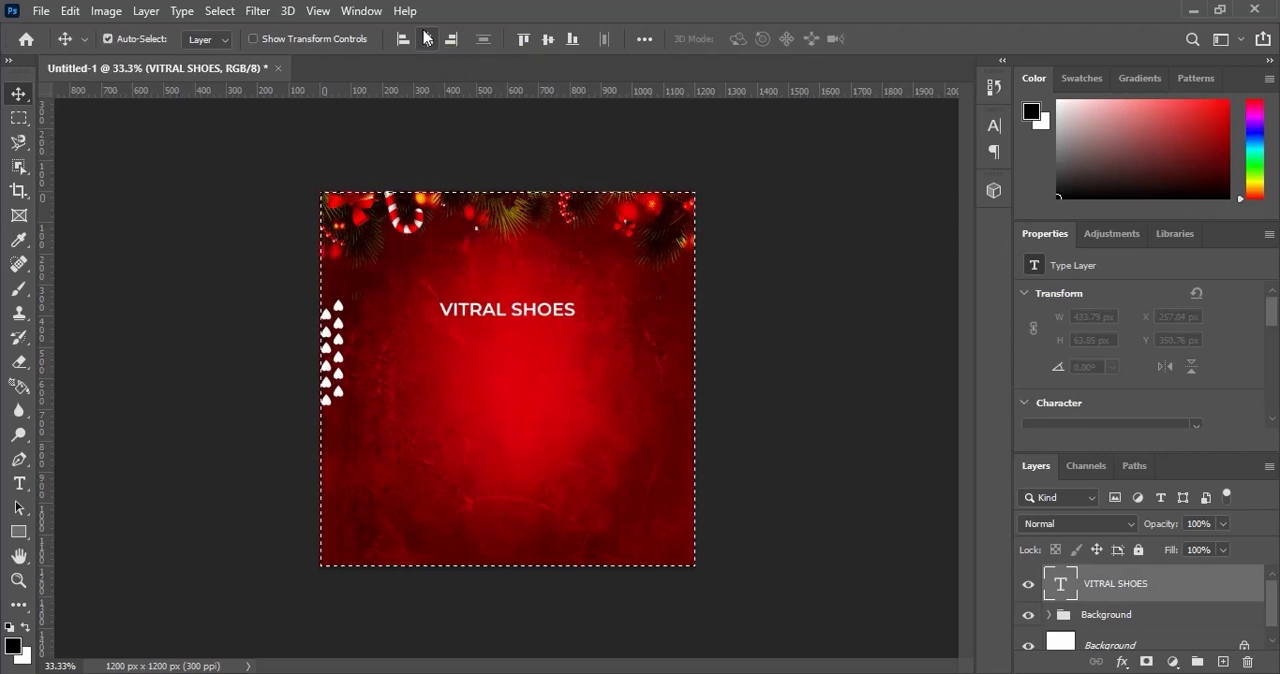
{"action": "key", "text": "ctrl+d"}
{"action": "left_click_drag", "start_coordinate": [528, 322], "coordinate": [526, 272]}
Place the Sneakers 2 image from the DECEMBER SALES folder at 100% scale.
{"action": "left_click", "coordinate": [710, 672]}
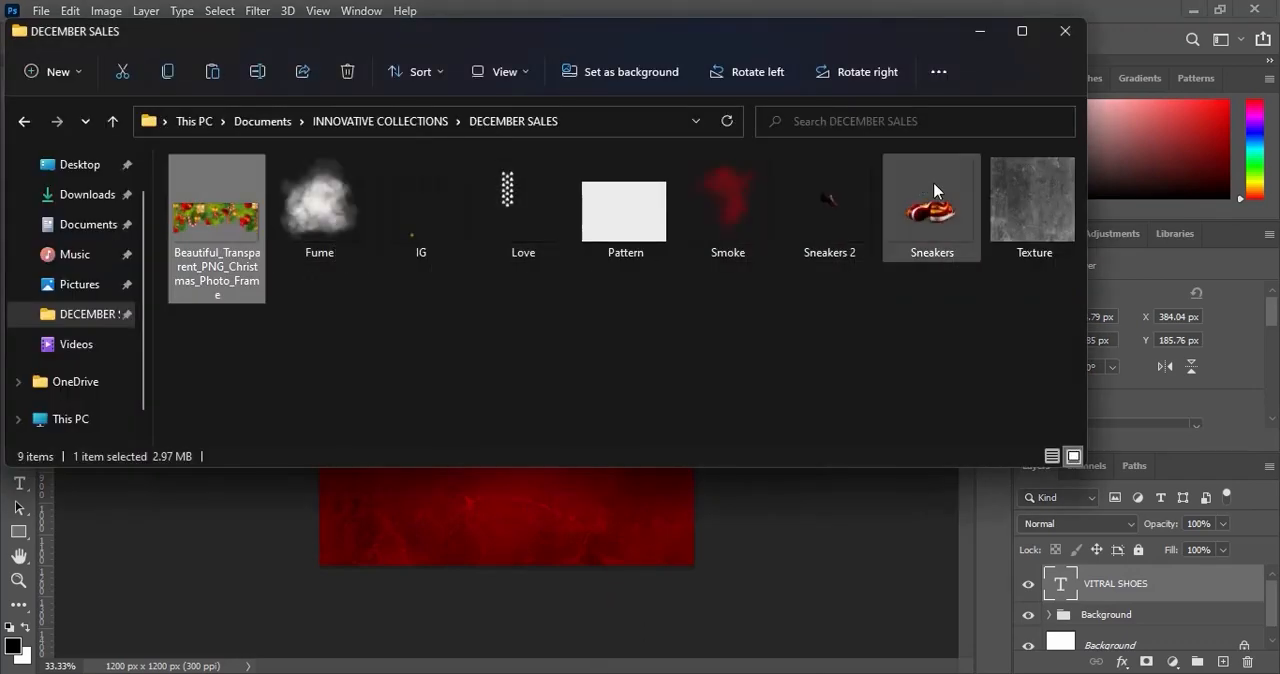
{"action": "left_click", "coordinate": [834, 186]}
{"action": "left_click_drag", "start_coordinate": [846, 188], "coordinate": [539, 501]}
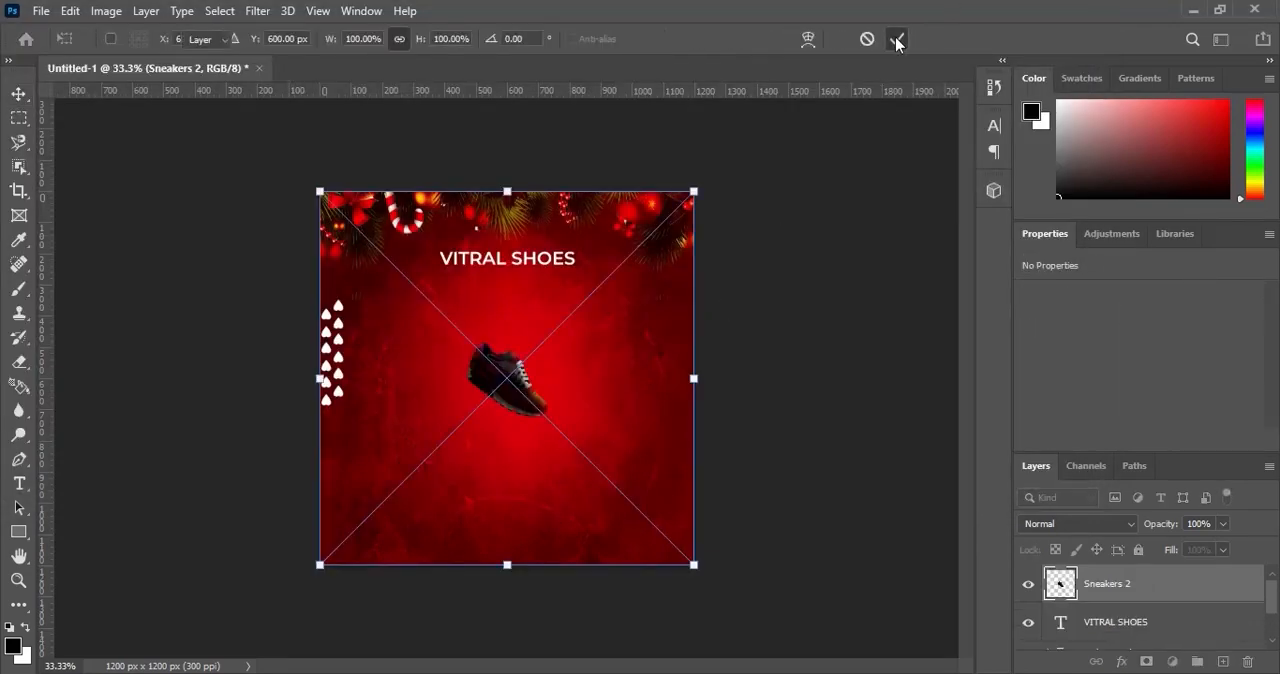
{"action": "left_click", "coordinate": [897, 40]}
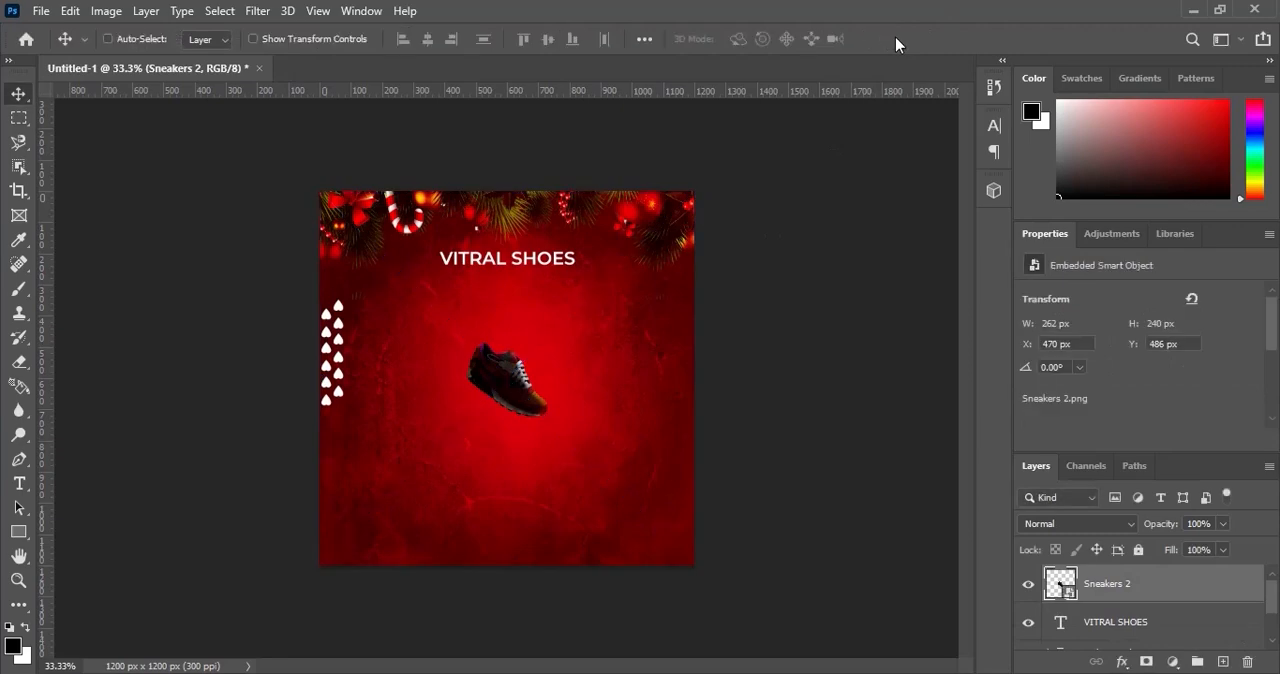
Set the Sneakers 2 layer's blend mode to Hard Light and move it to the canvas's lower-left corner, about X -86 px, Y 1029 px.
{"action": "left_click", "coordinate": [1085, 521]}
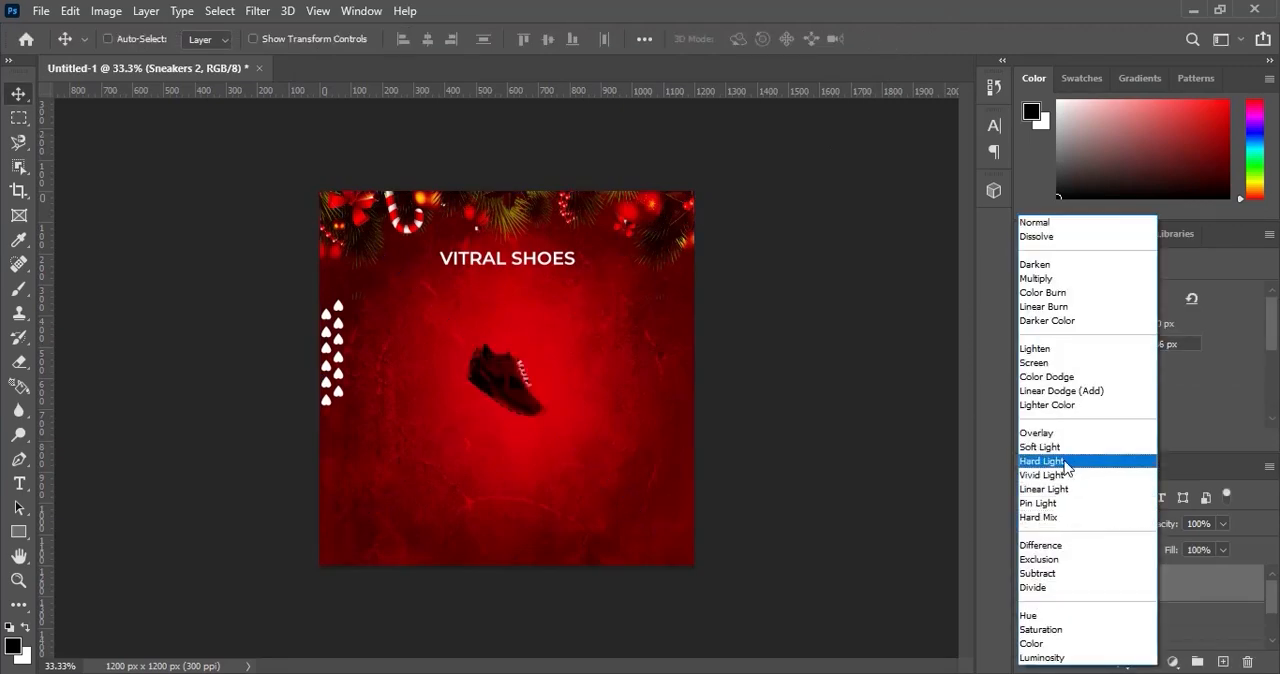
{"action": "left_click", "coordinate": [1066, 467]}
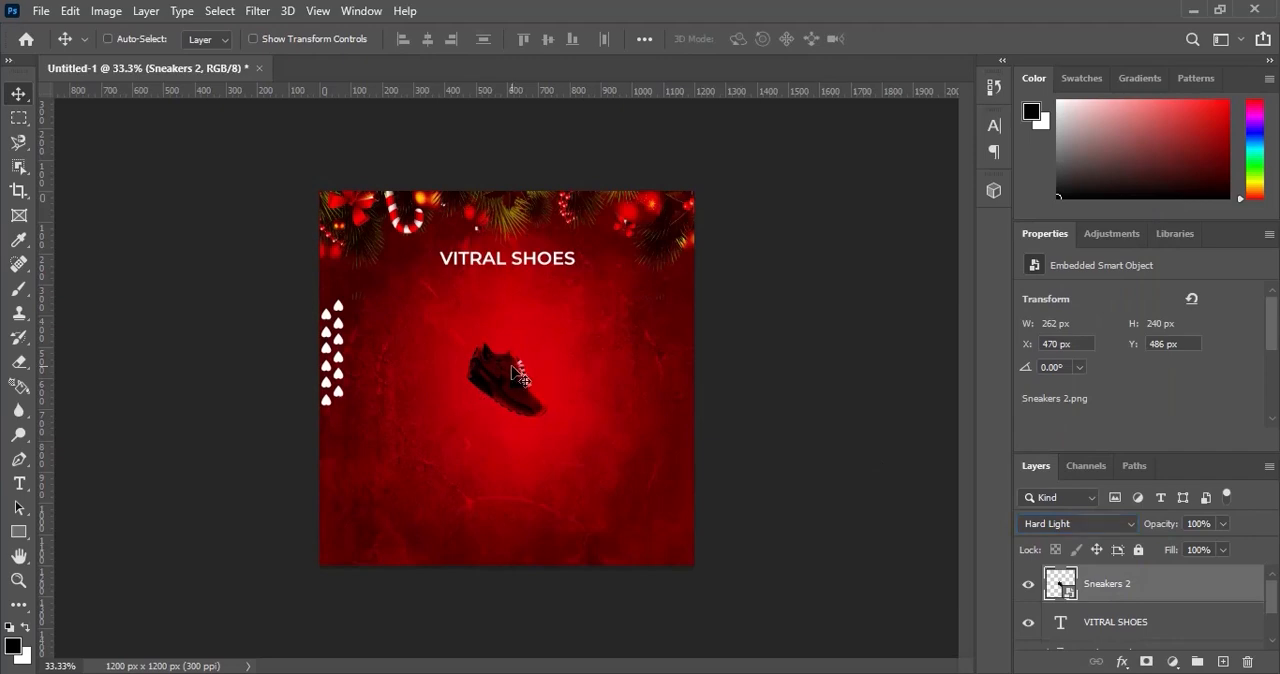
{"action": "left_click_drag", "start_coordinate": [508, 378], "coordinate": [338, 547]}
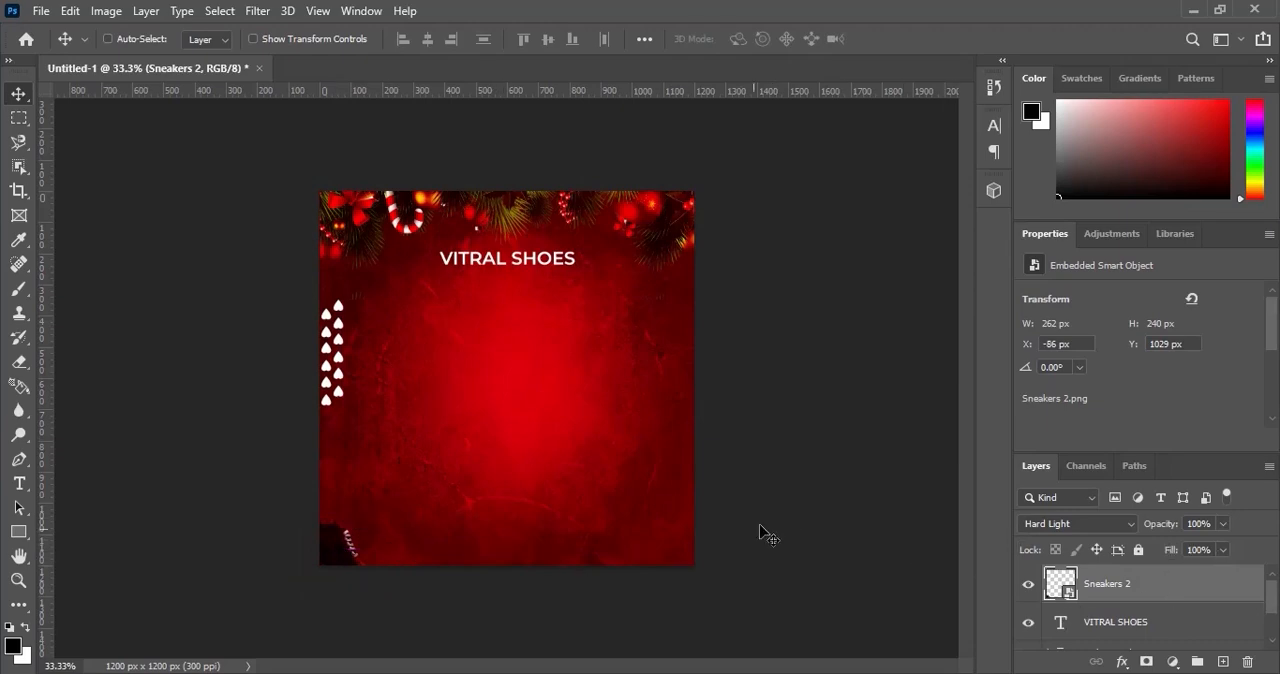
Place the Sneakers image from the DECEMBER SALES folder at 100% scale above the Sneakers 2 layer.
{"action": "left_click", "coordinate": [708, 673]}
{"action": "left_click_drag", "start_coordinate": [943, 184], "coordinate": [514, 500]}
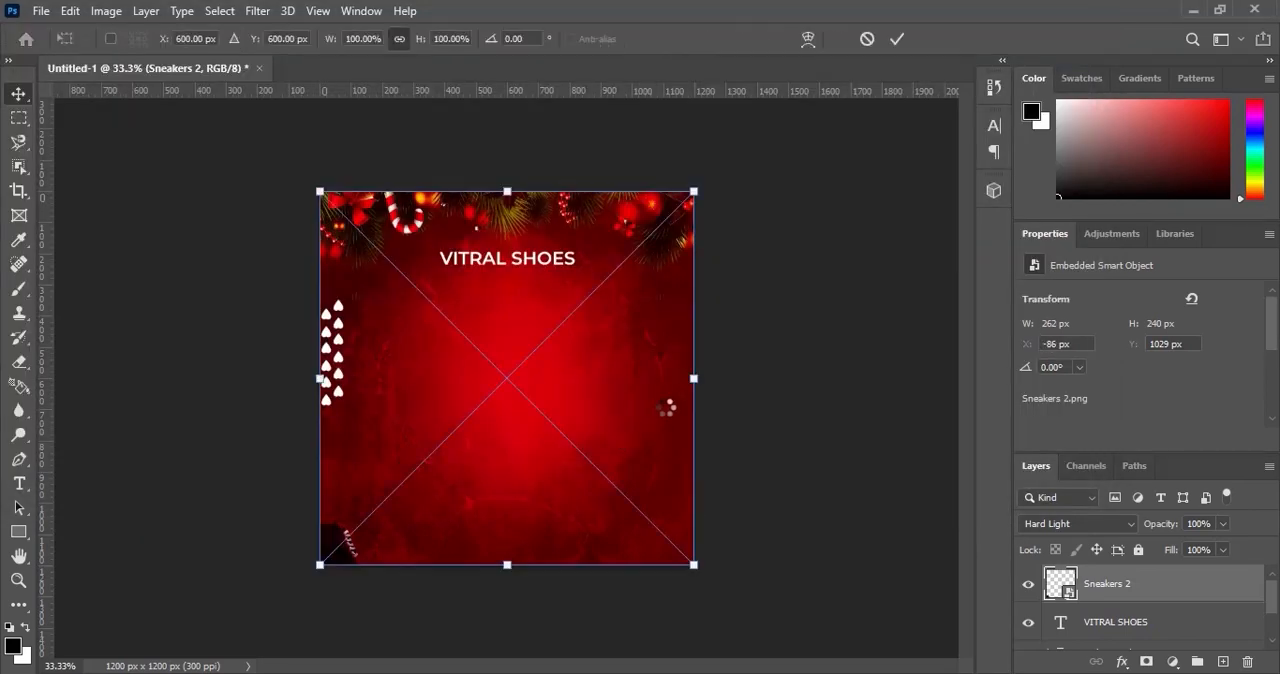
{"action": "left_click", "coordinate": [897, 41]}
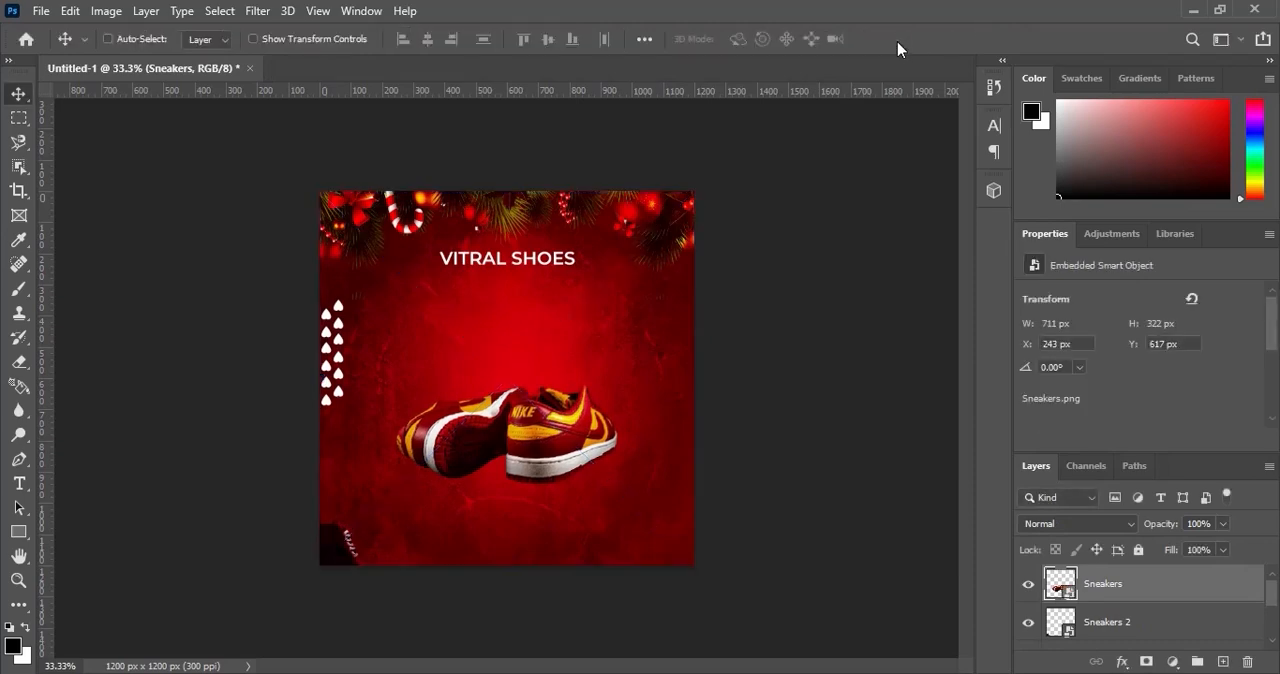
Add a new layer between Sneakers and Sneakers 2 and set up a soft black brush at 69 px with 0% hardness.
{"action": "left_click", "coordinate": [1132, 638]}
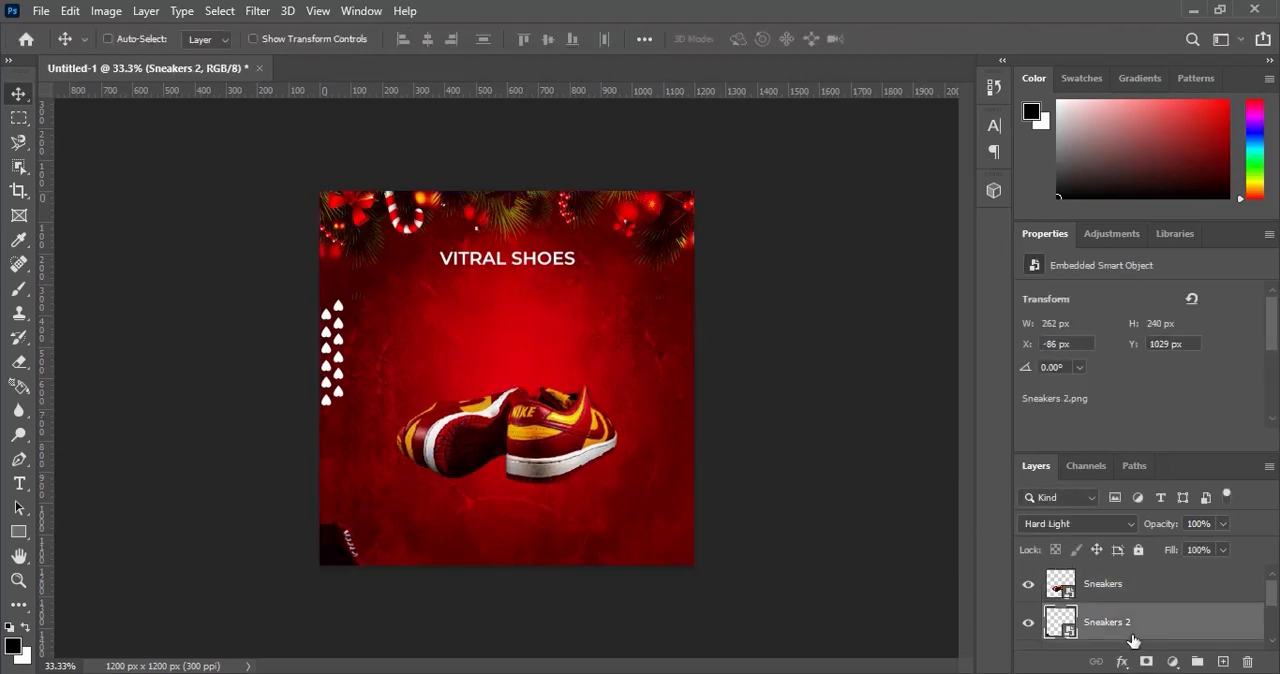
{"action": "left_click", "coordinate": [1222, 662]}
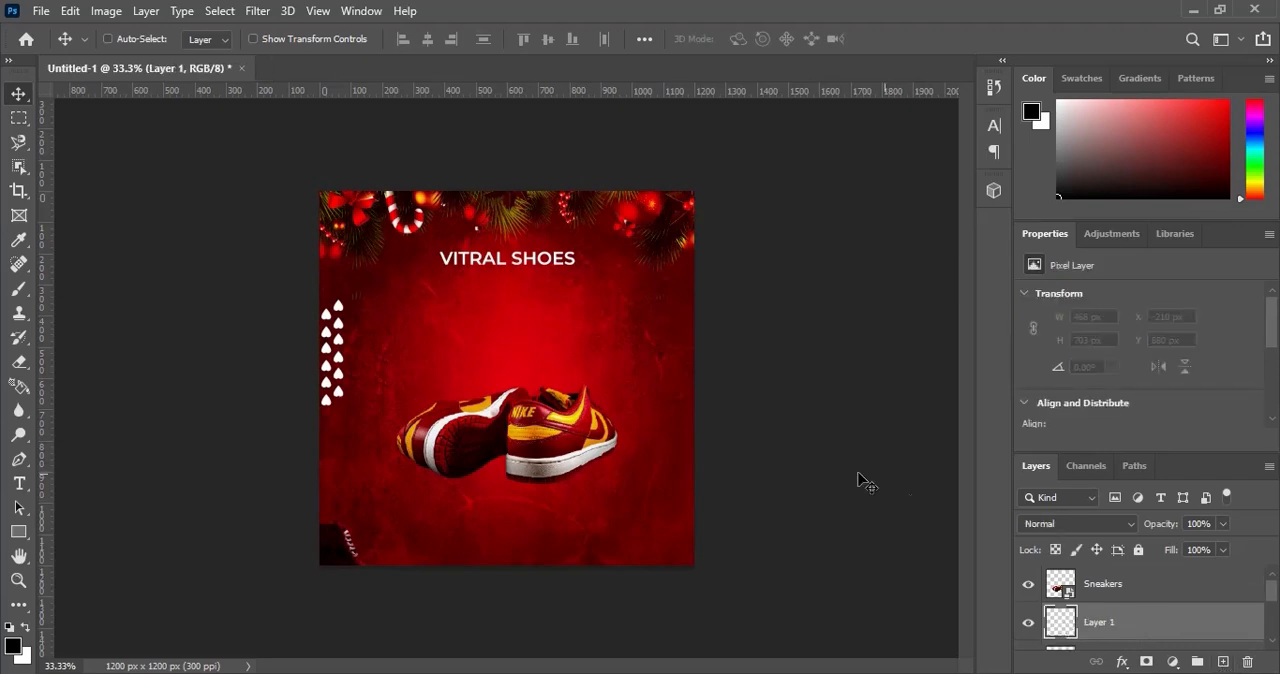
{"action": "key", "text": "b"}
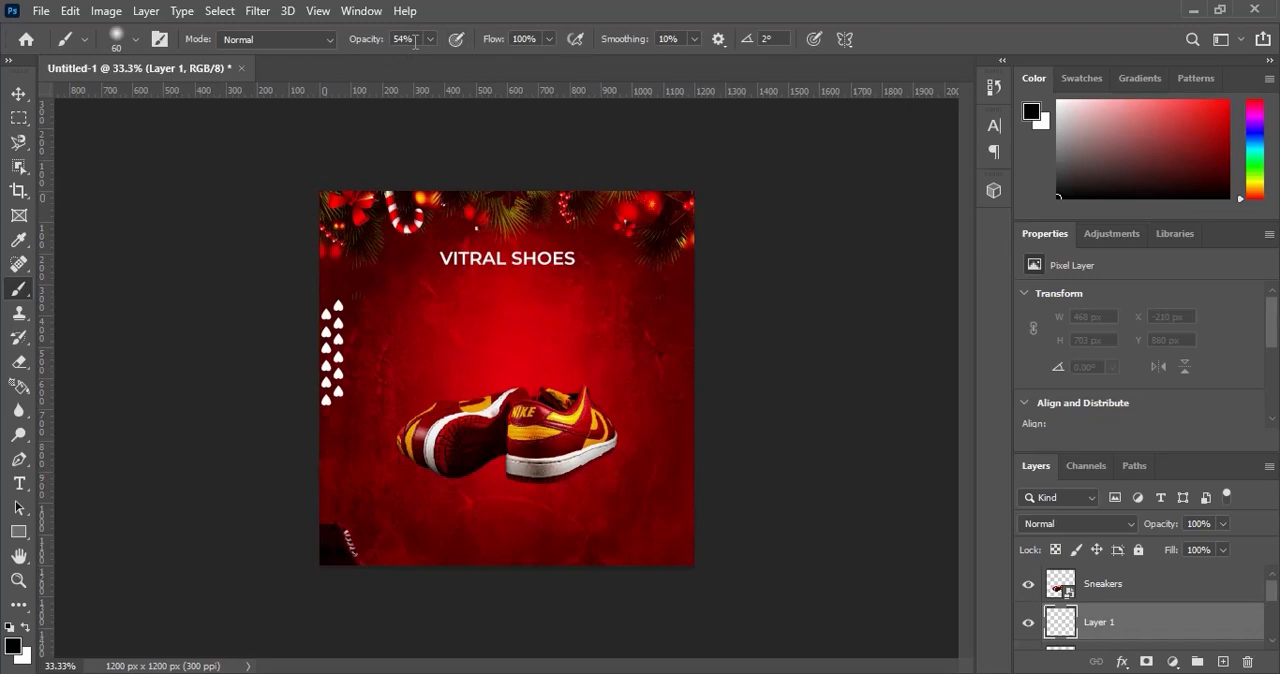
{"action": "right_click", "coordinate": [558, 327]}
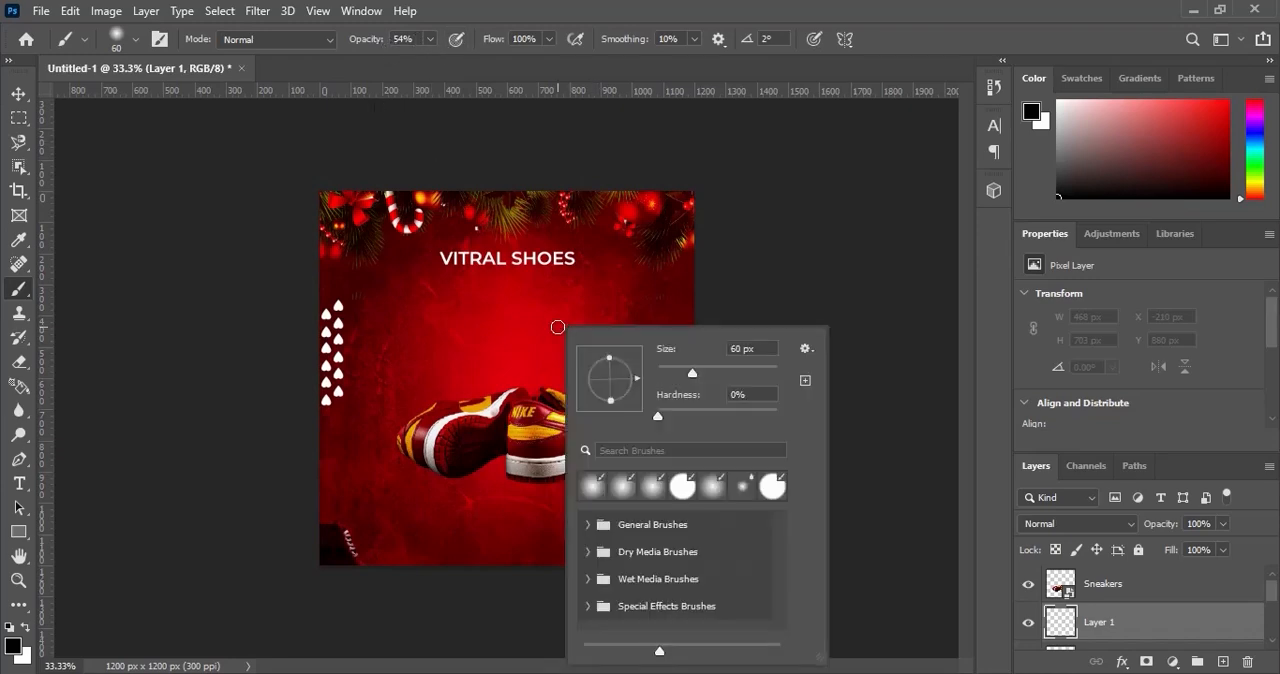
{"action": "left_click_drag", "start_coordinate": [657, 416], "coordinate": [615, 423]}
{"action": "left_click_drag", "start_coordinate": [698, 378], "coordinate": [700, 378]}
{"action": "left_click", "coordinate": [771, 296]}
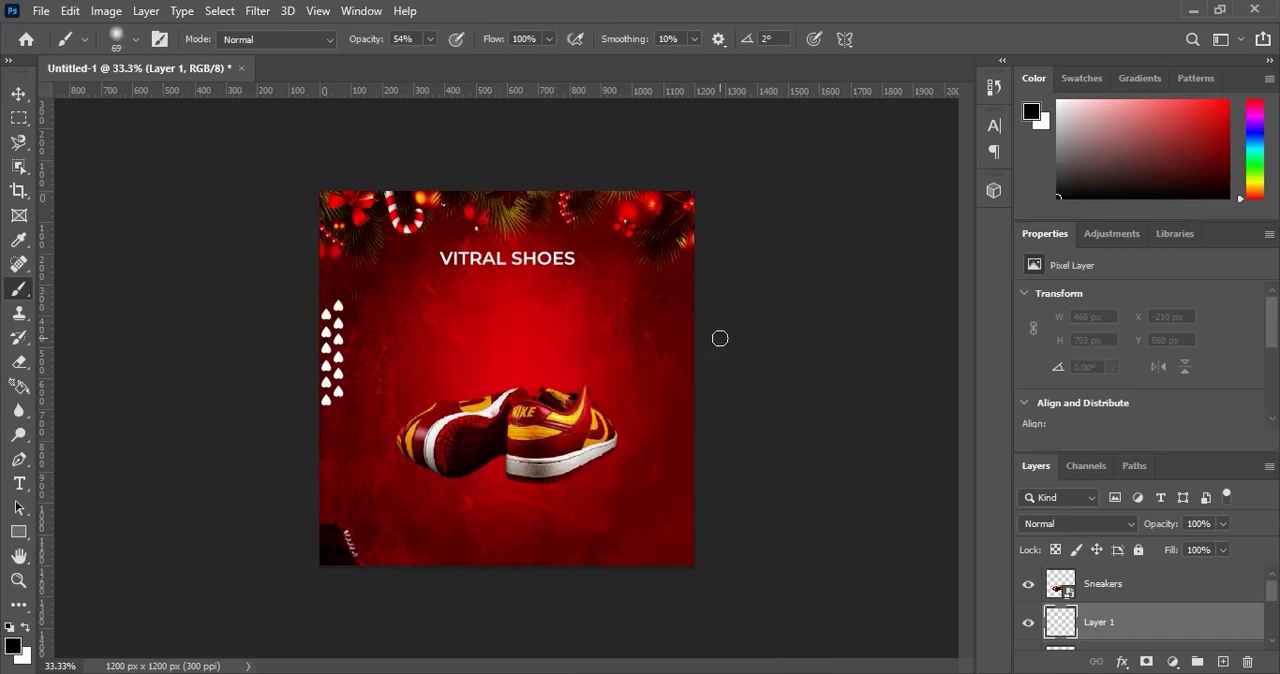
Paint a soft black shadow on the new layer along the ground beneath both sneakers, about 788 px wide and 268 px high.
{"action": "left_click", "coordinate": [582, 470], "text": "ctrl"}
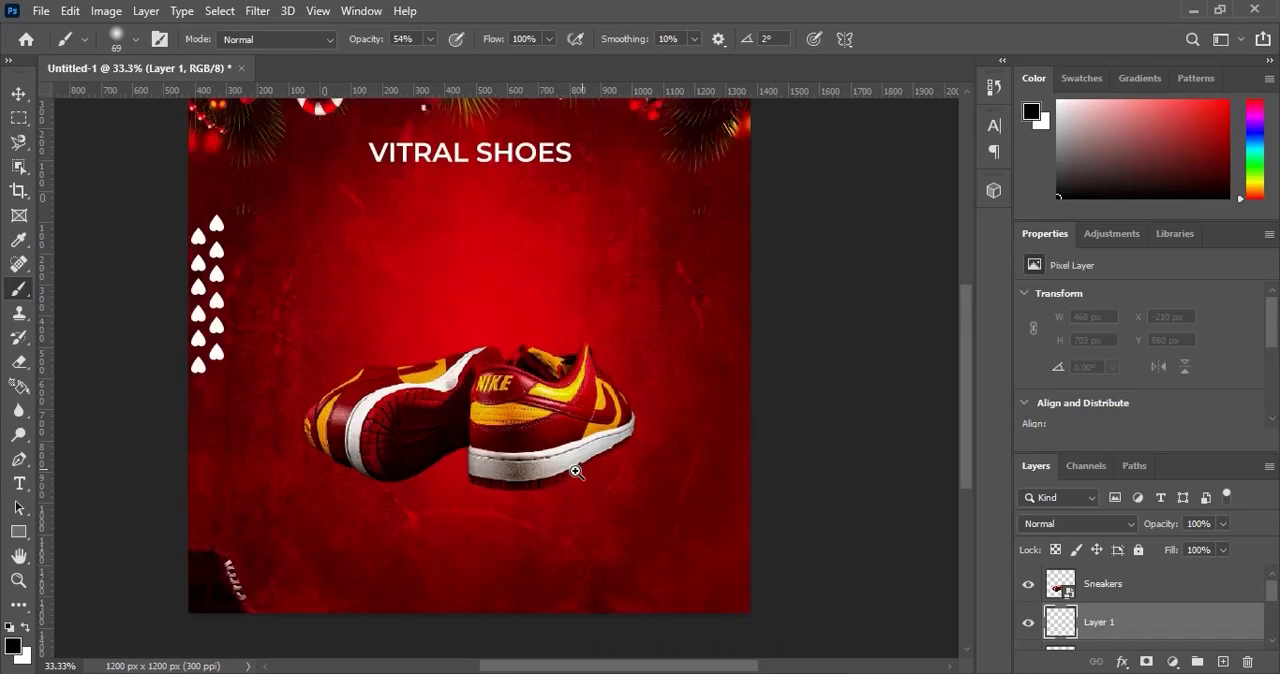
{"action": "left_click", "coordinate": [575, 473], "text": "ctrl"}
{"action": "left_click", "coordinate": [556, 480], "text": "ctrl"}
{"action": "left_click_drag", "start_coordinate": [665, 668], "coordinate": [630, 667]}
{"action": "mouse_move", "coordinate": [222, 428]}
{"action": "left_mouse_down"}
{"action": "mouse_move", "coordinate": [321, 471]}
{"action": "mouse_move", "coordinate": [363, 471]}
{"action": "mouse_move", "coordinate": [423, 466]}
{"action": "mouse_move", "coordinate": [509, 426]}
{"action": "mouse_move", "coordinate": [557, 506]}
{"action": "mouse_move", "coordinate": [674, 503]}
{"action": "mouse_move", "coordinate": [746, 480]}
{"action": "mouse_move", "coordinate": [830, 421]}
{"action": "mouse_move", "coordinate": [853, 368]}
{"action": "left_mouse_up"}
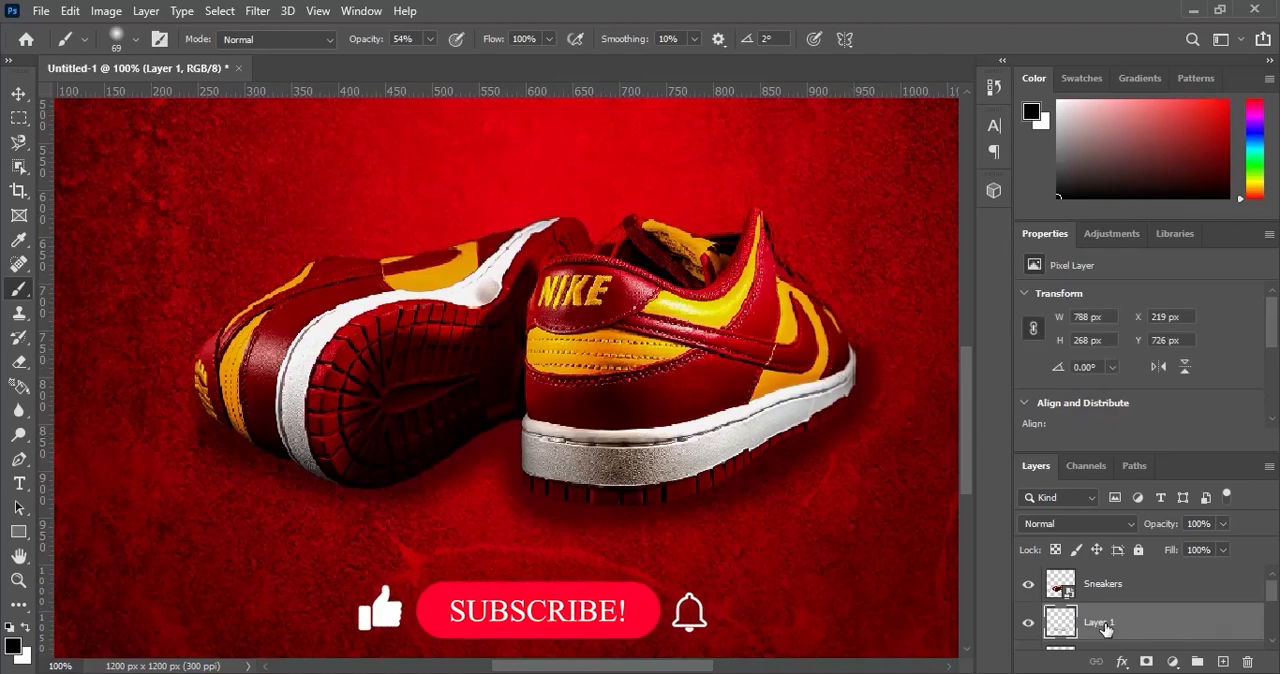
Rename the painted layer beneath the sneakers as Shadow.
{"action": "double_click", "coordinate": [1099, 624]}
{"action": "type", "text": "Shadow"}
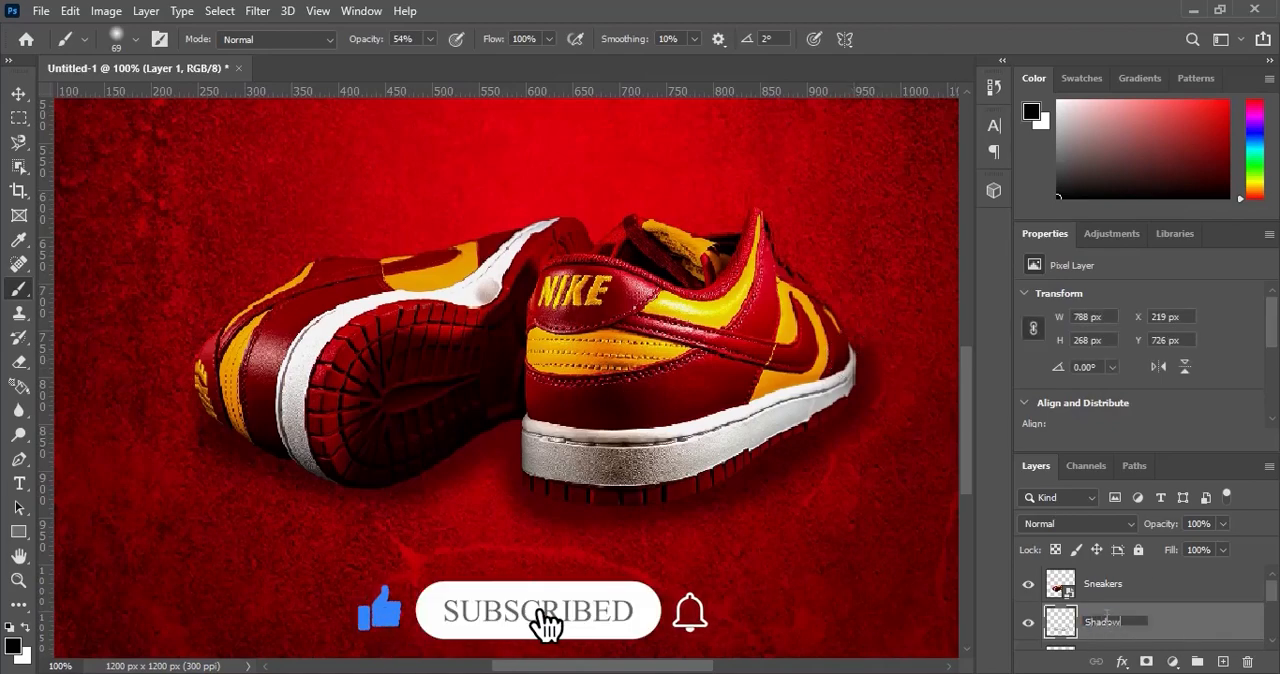
{"action": "key", "text": "Return"}
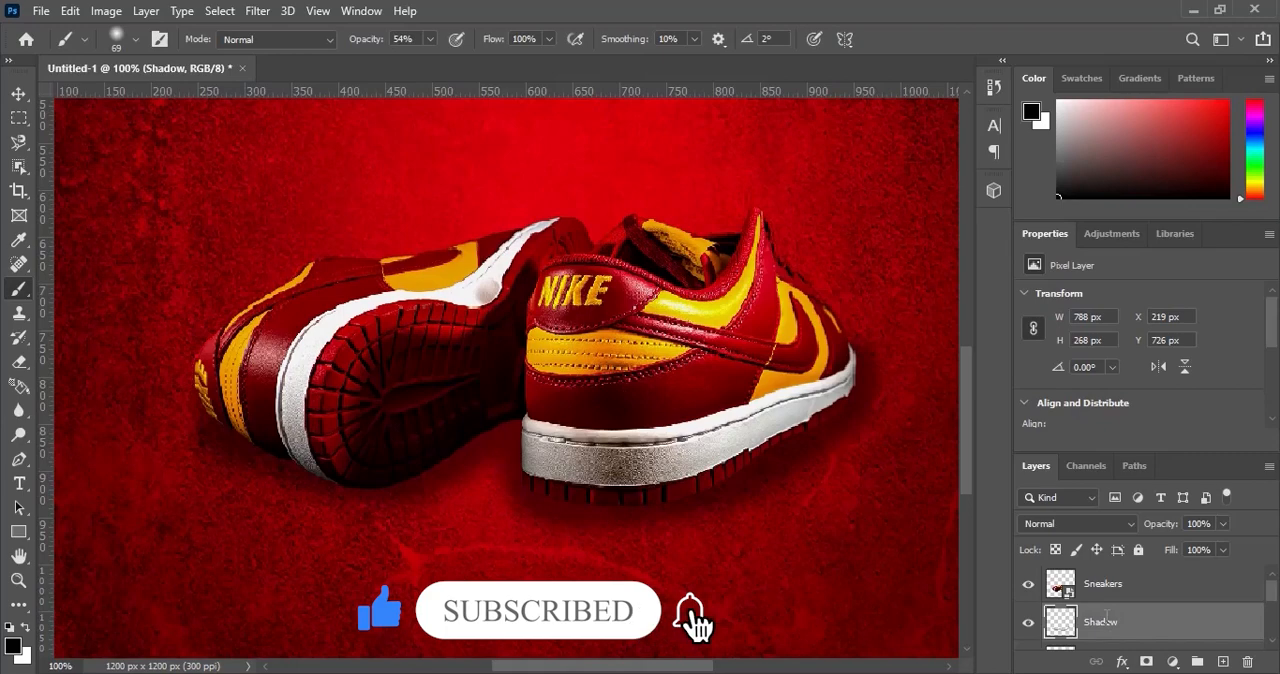
{"action": "key", "text": "ctrl+0"}
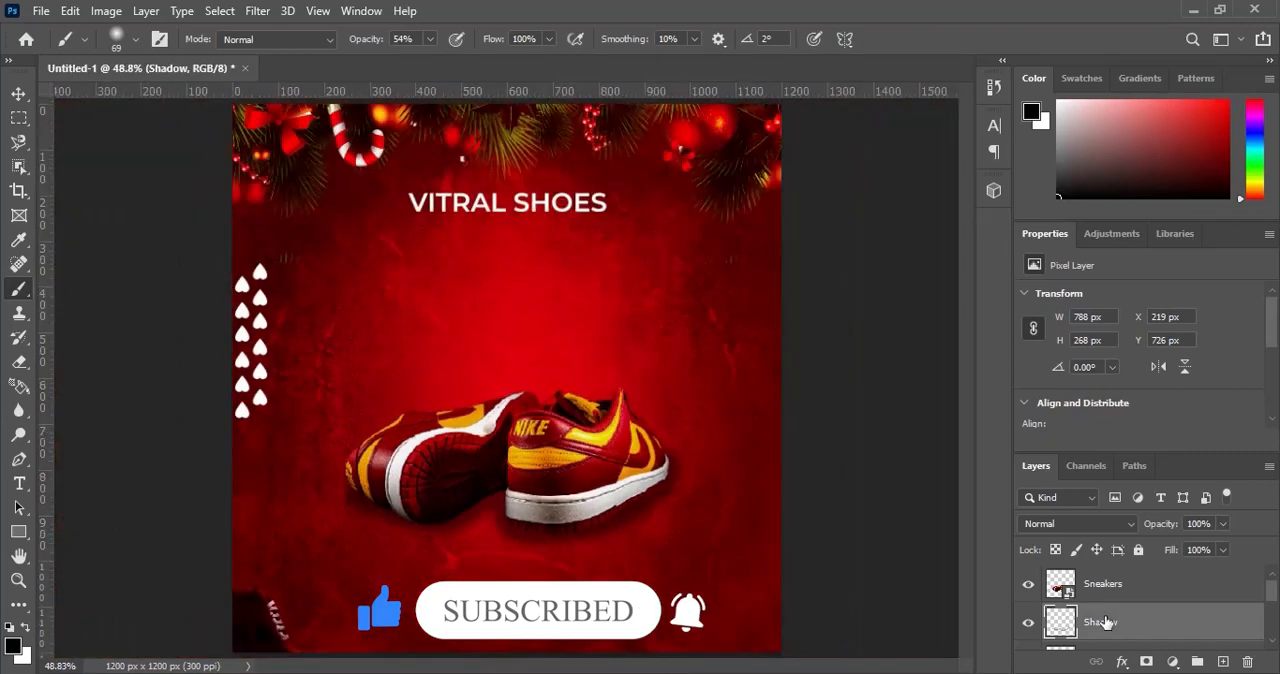
Group the Sneakers and Shadow layers and name the group Image.
{"action": "left_click", "coordinate": [18, 93]}
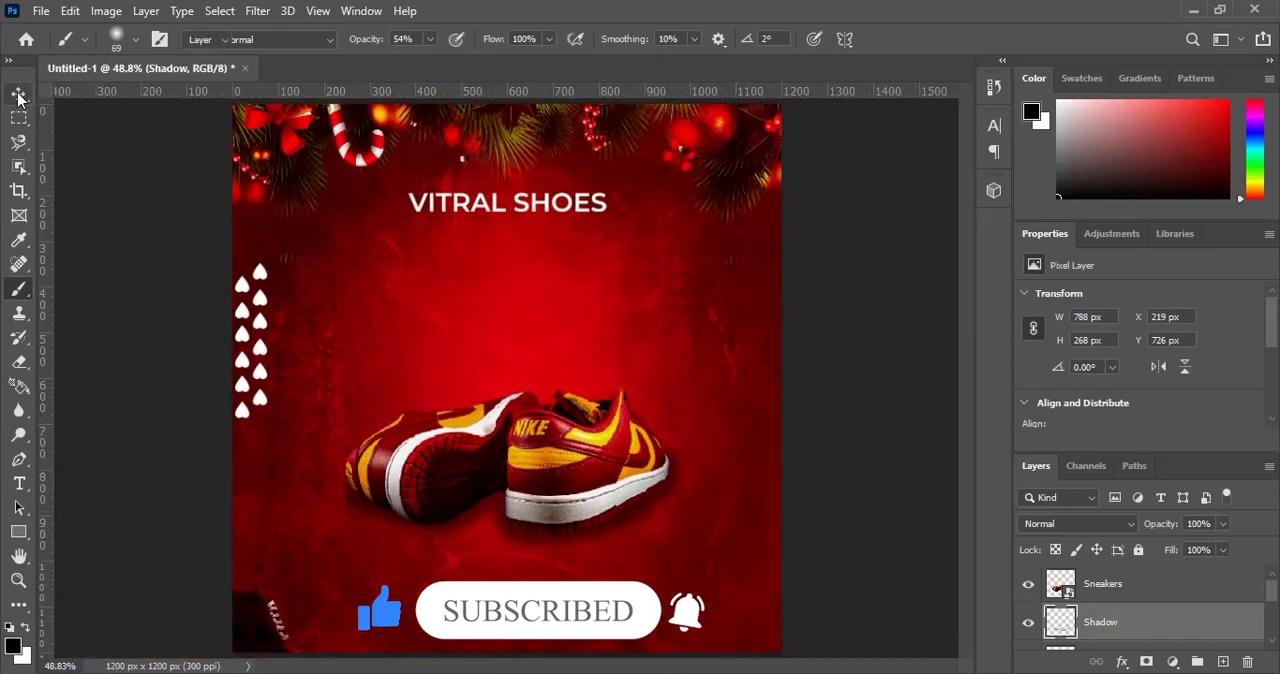
{"action": "left_click", "coordinate": [1158, 592], "text": "shift"}
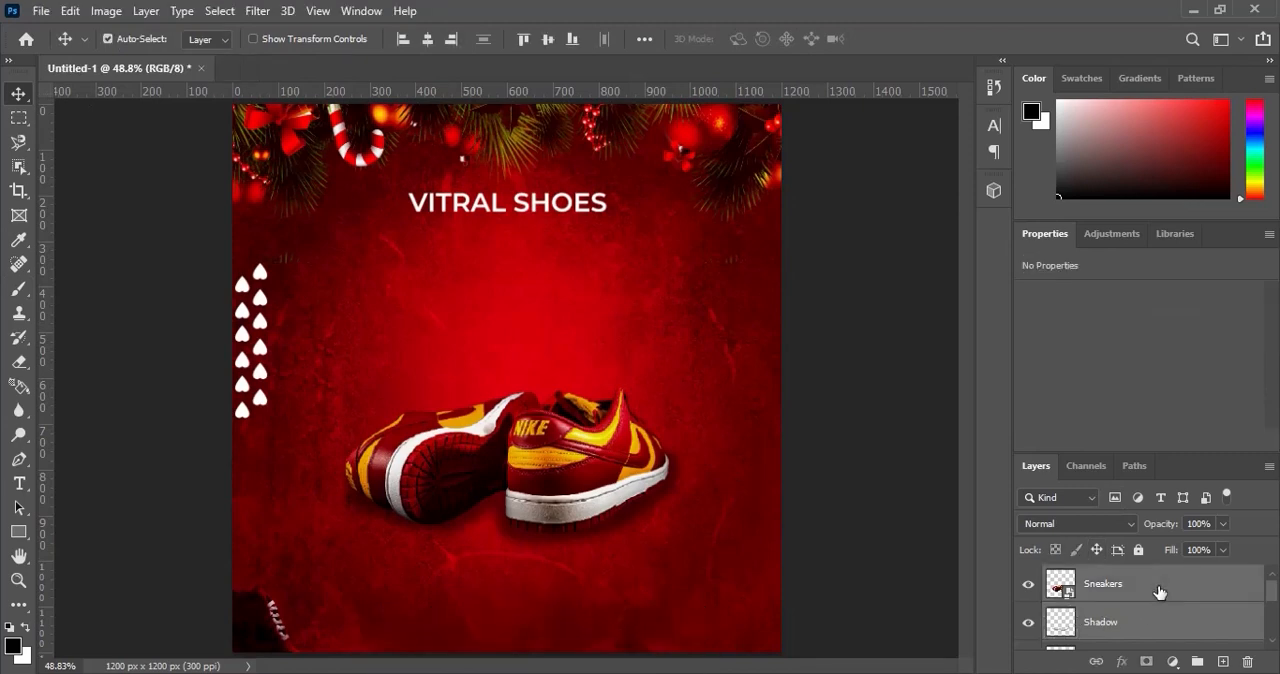
{"action": "key", "text": "ctrl+g"}
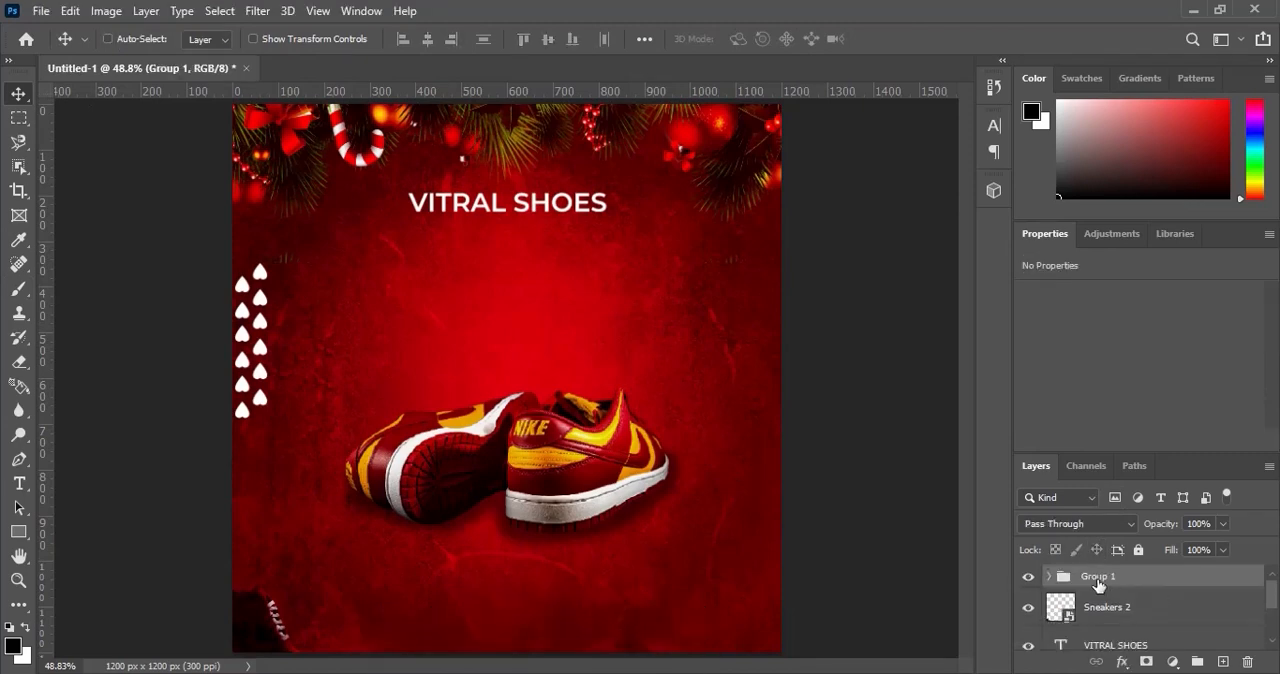
{"action": "double_click", "coordinate": [1095, 578]}
{"action": "key", "text": "Return"}
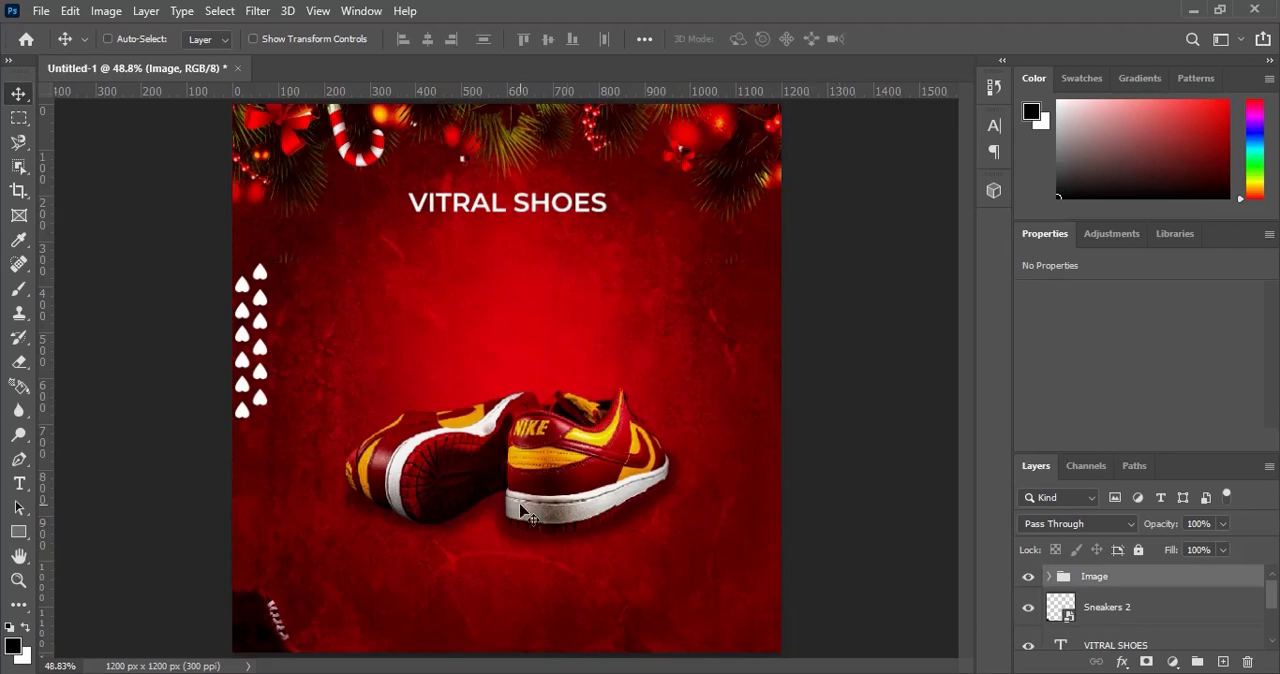
Centre the Image group horizontally on the canvas.
{"action": "key", "text": "ctrl+a"}
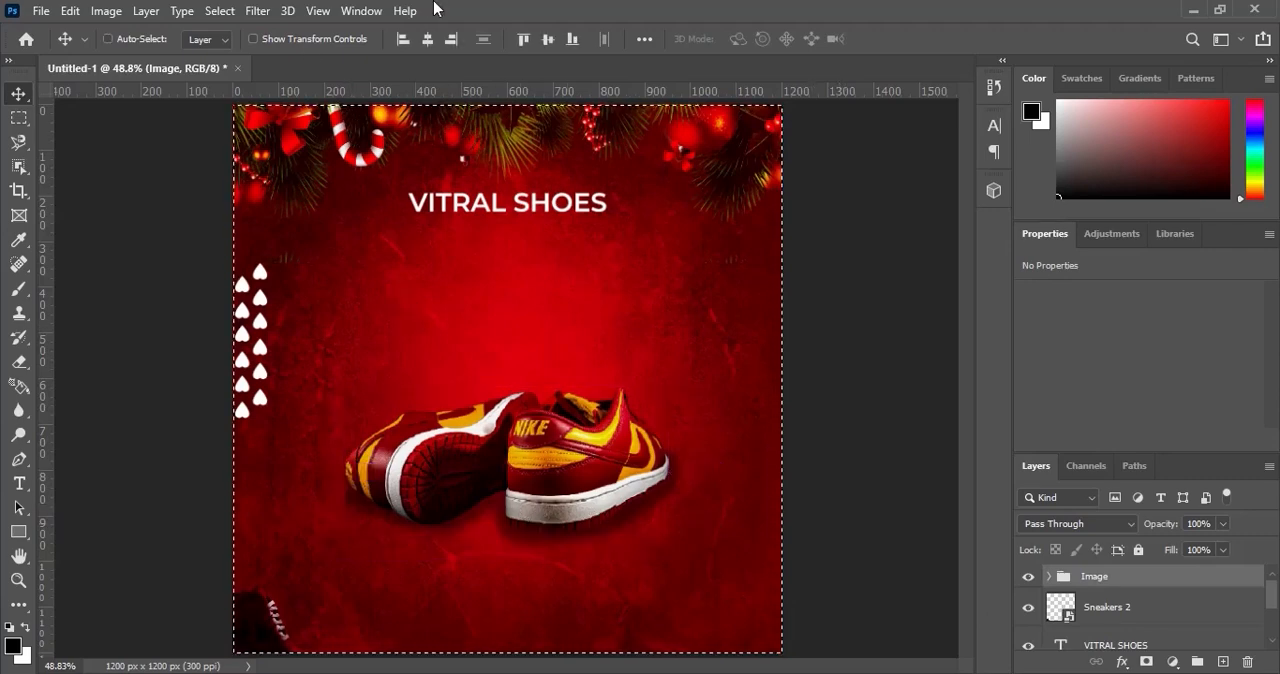
{"action": "left_click", "coordinate": [429, 39]}
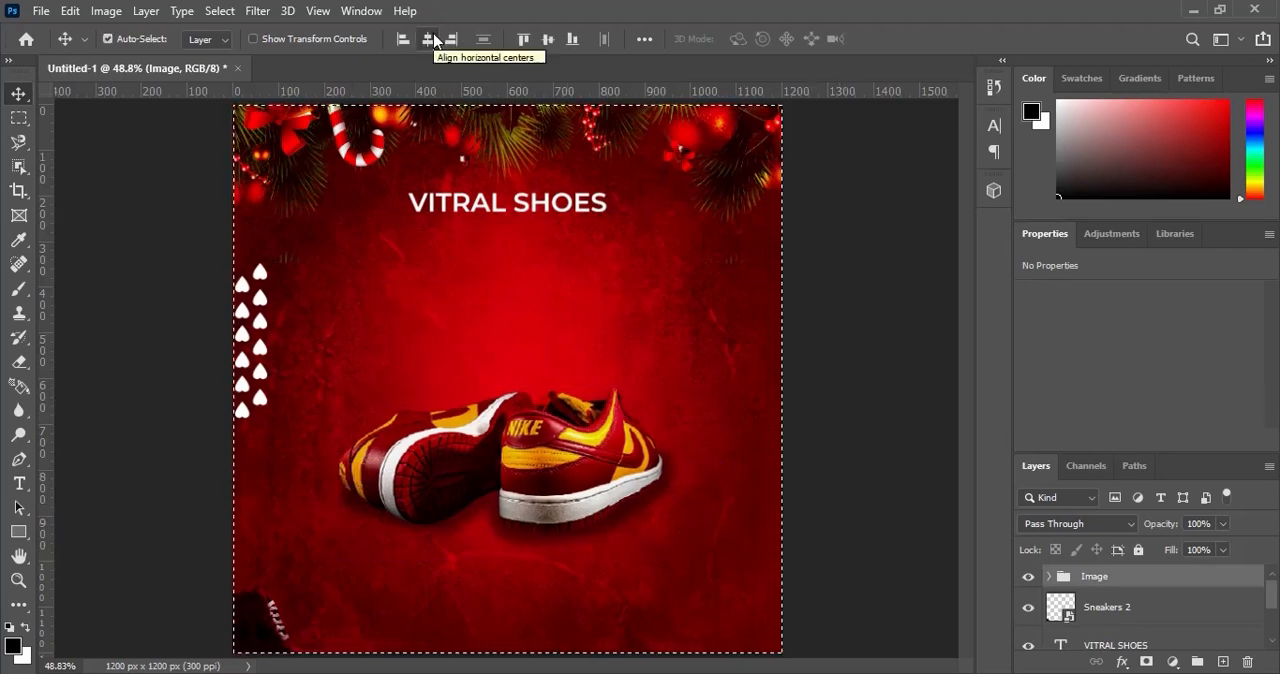
{"action": "key", "text": "ctrl+d"}
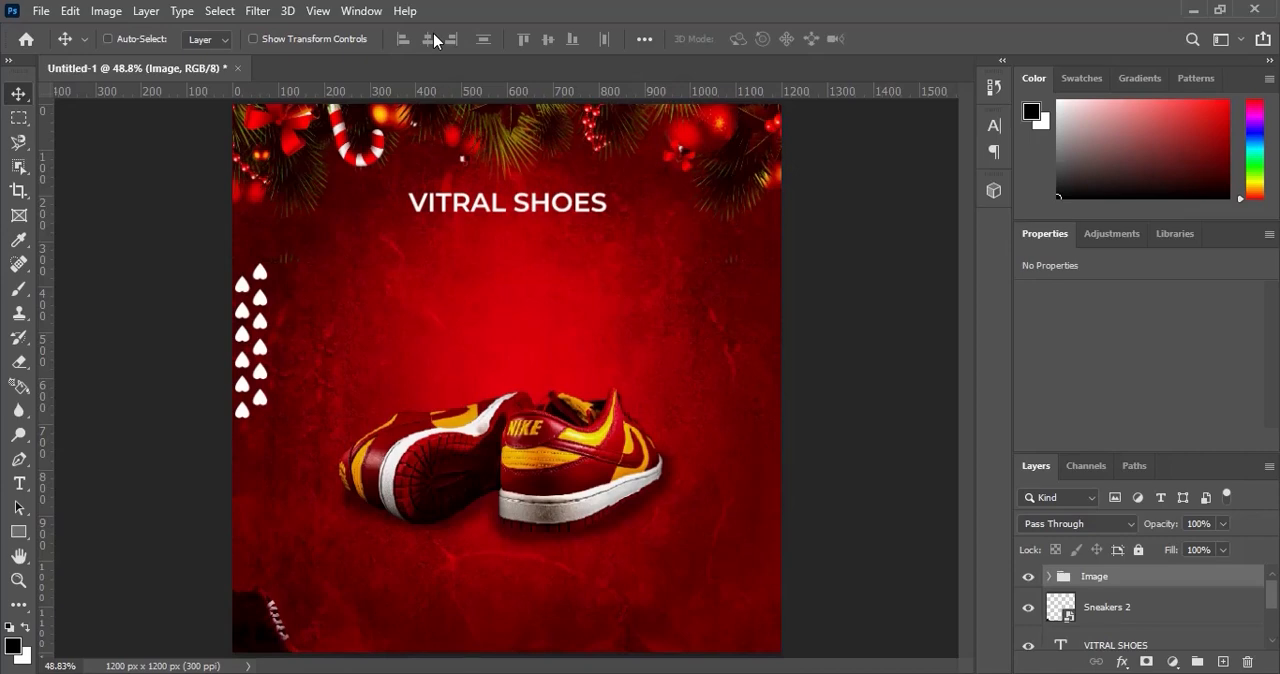
Add the text DECEMBER in white Morganite SemiBold, 6 pt, between the VITRAL SHOES title and the sneakers.
{"action": "left_click", "coordinate": [18, 484]}
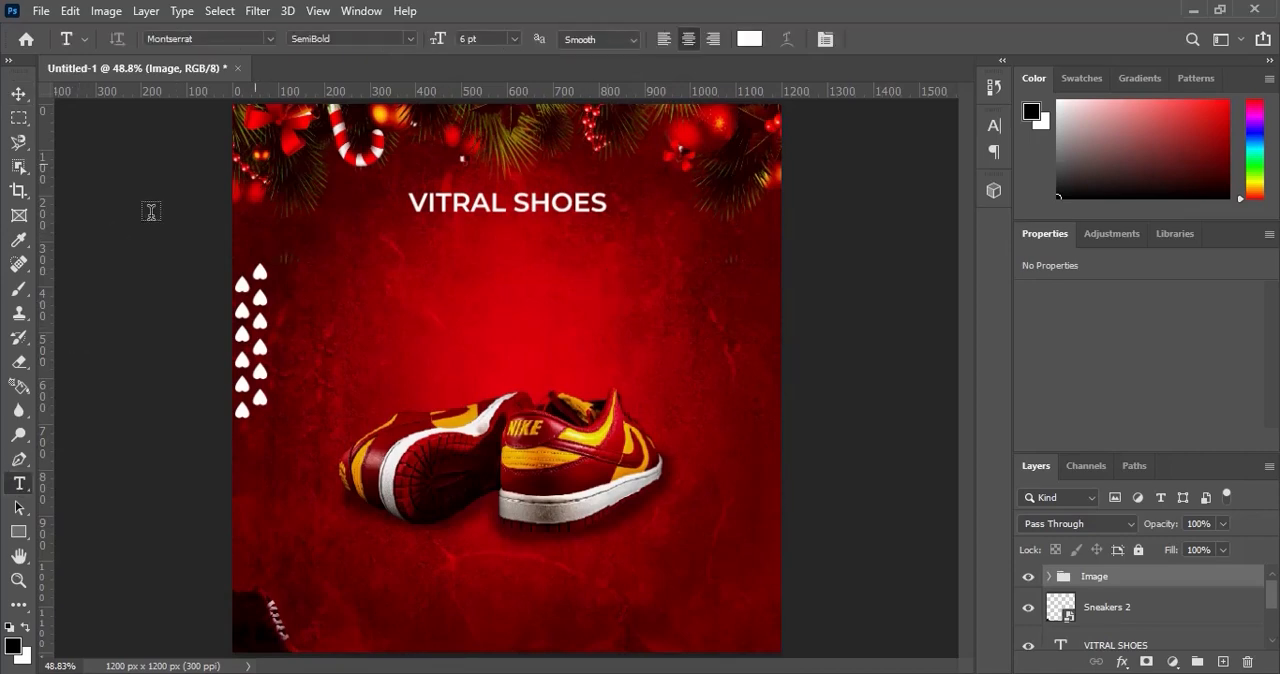
{"action": "left_click", "coordinate": [237, 38]}
{"action": "type", "text": "morg"}
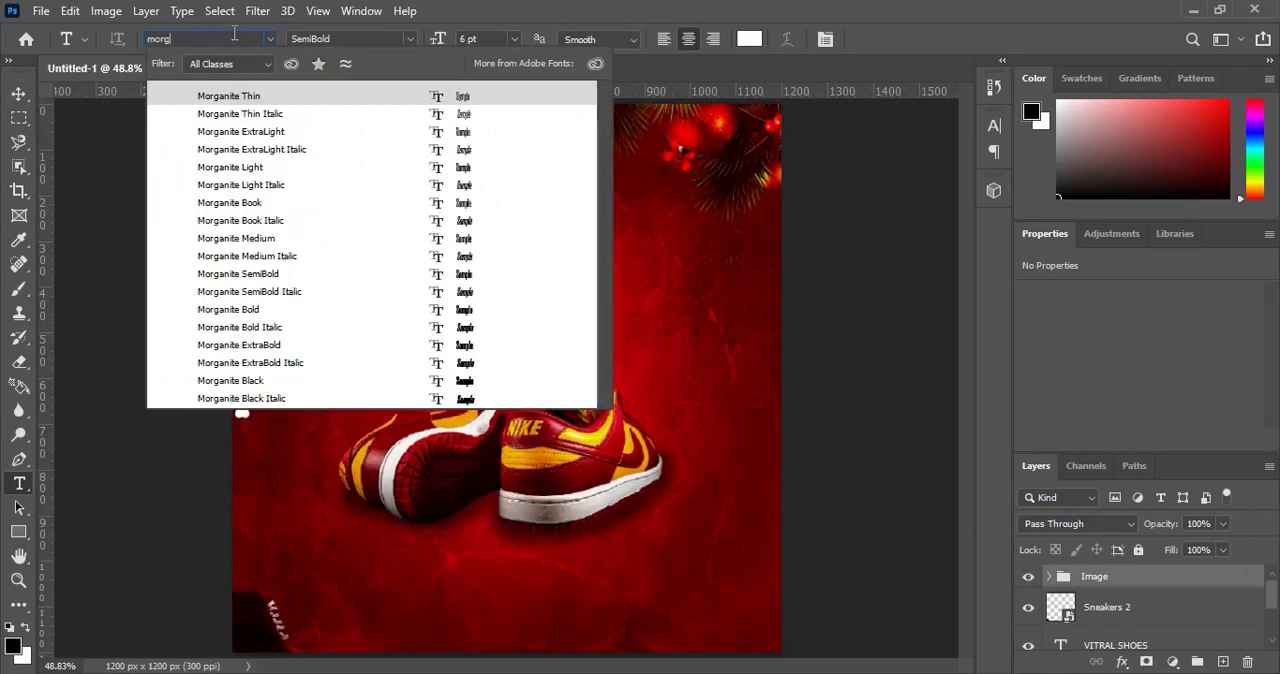
{"action": "type", "text": "anite"}
{"action": "left_click", "coordinate": [278, 275]}
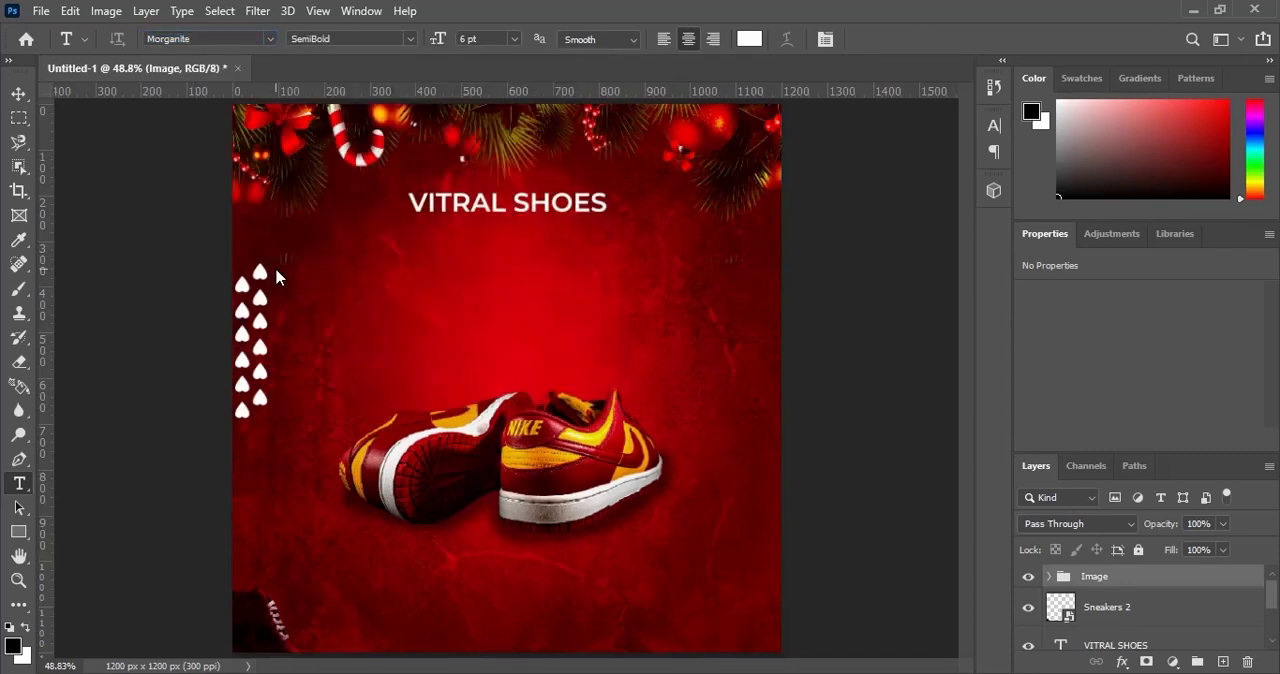
{"action": "left_click", "coordinate": [428, 280]}
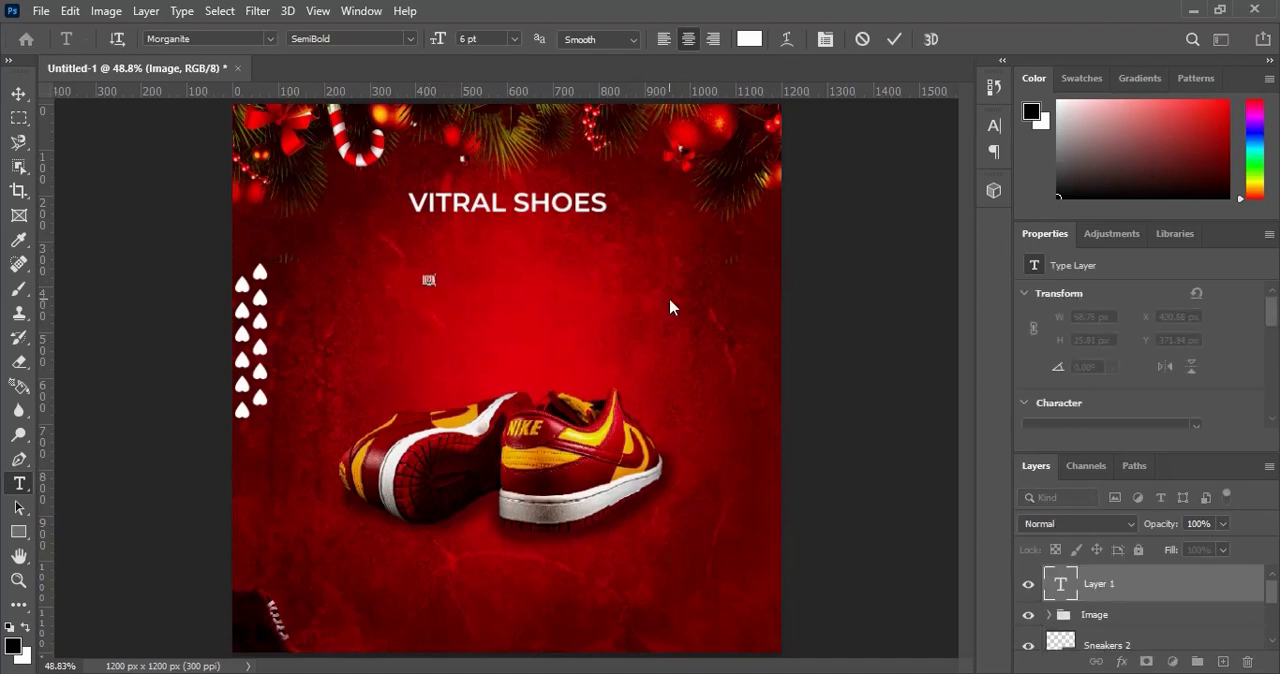
{"action": "left_click", "coordinate": [894, 39]}
{"action": "left_click", "coordinate": [19, 93]}
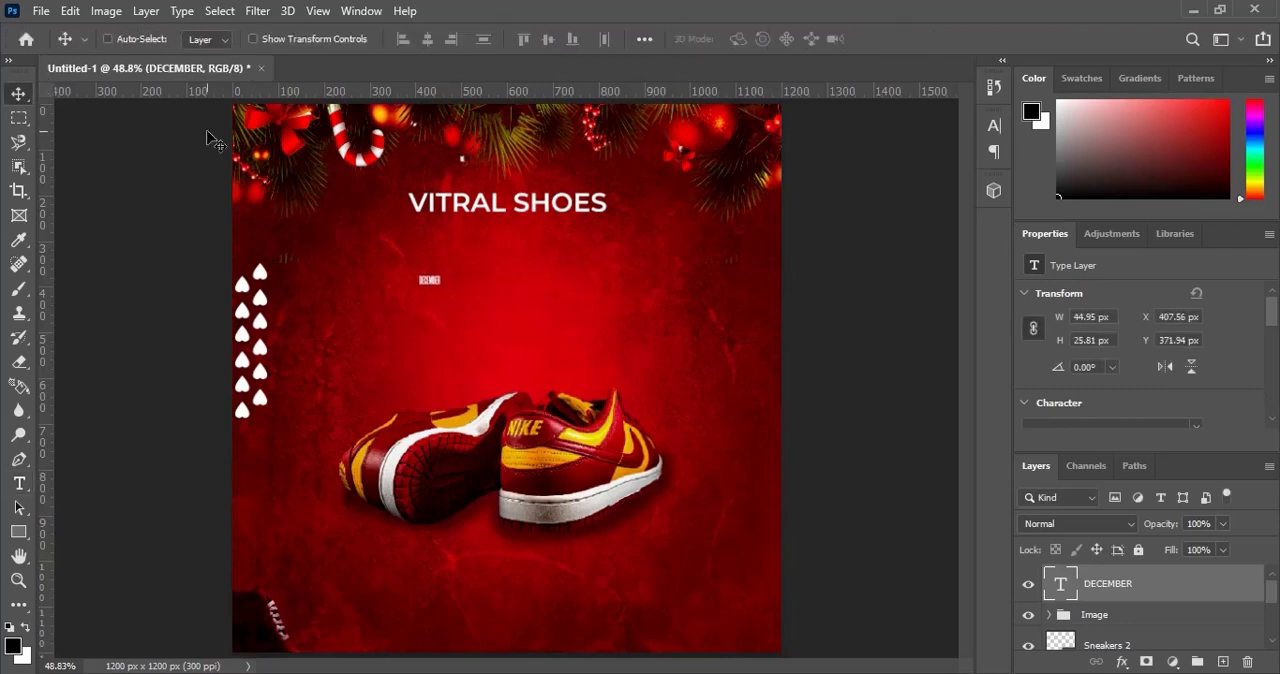
Enlarge the DECEMBER text proportionally to about 1215% and centre it horizontally on the canvas.
{"action": "key", "text": "ctrl+t"}
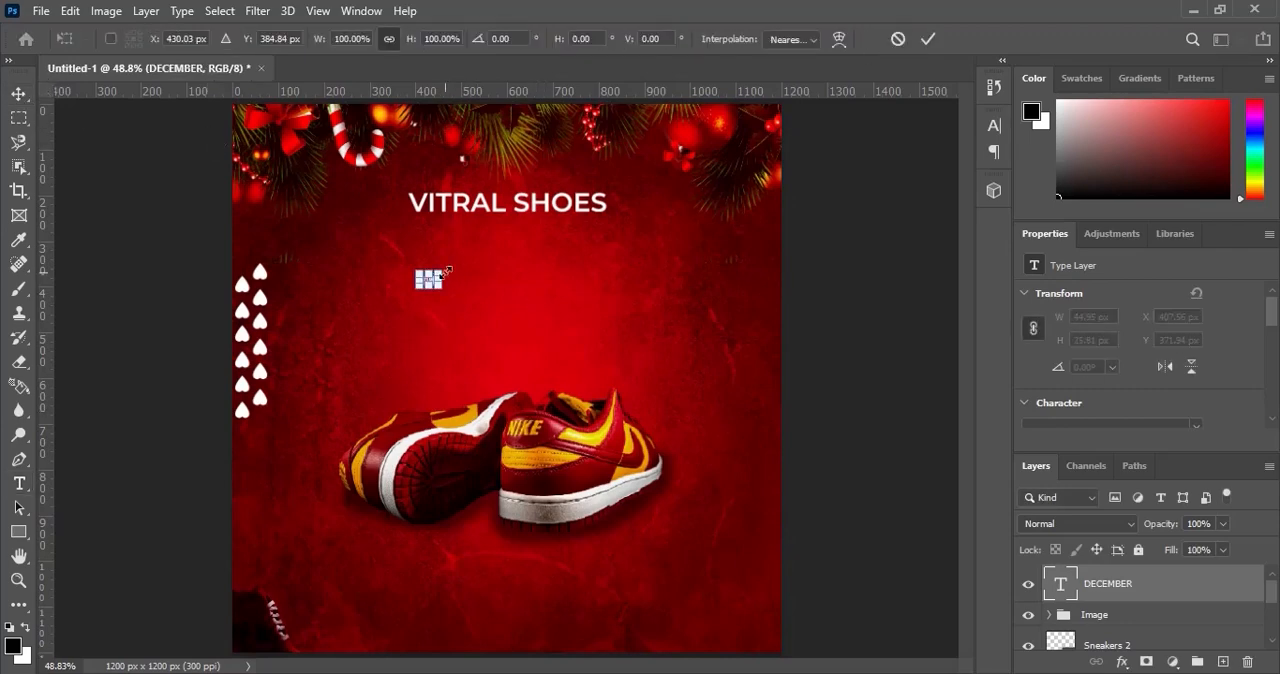
{"action": "left_click_drag", "start_coordinate": [448, 270], "coordinate": [562, 204]}
{"action": "left_click", "coordinate": [928, 39]}
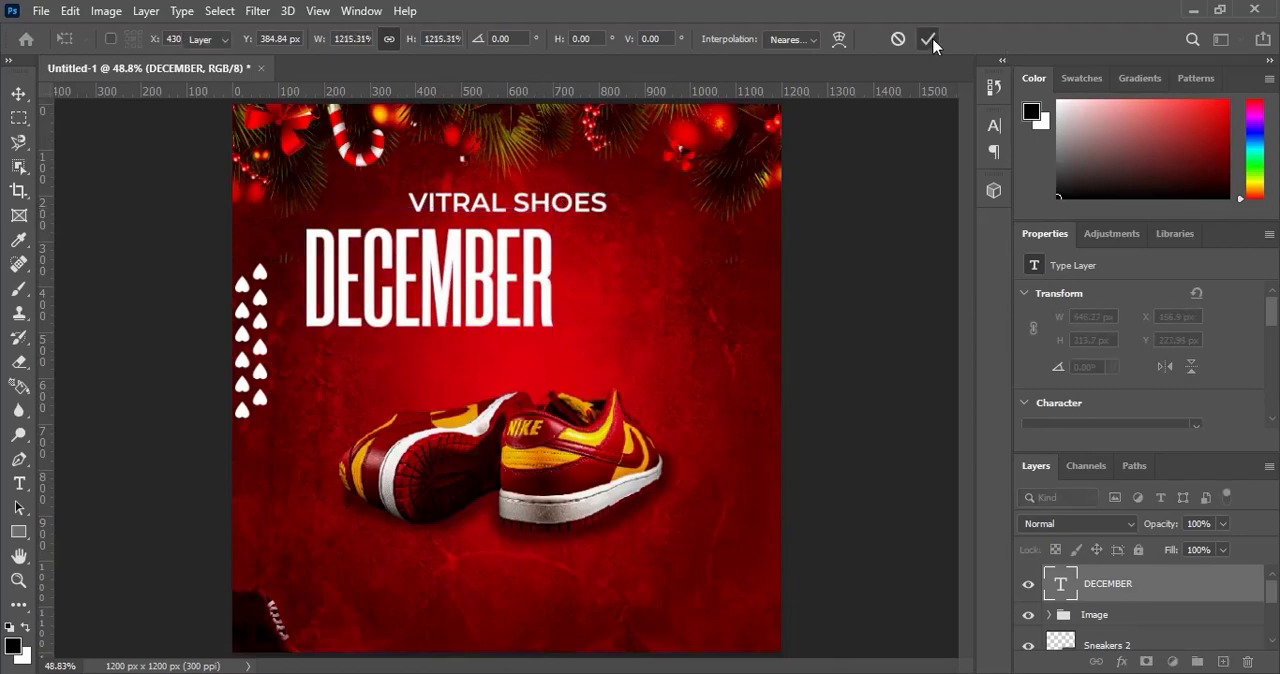
{"action": "key", "text": "ctrl+a"}
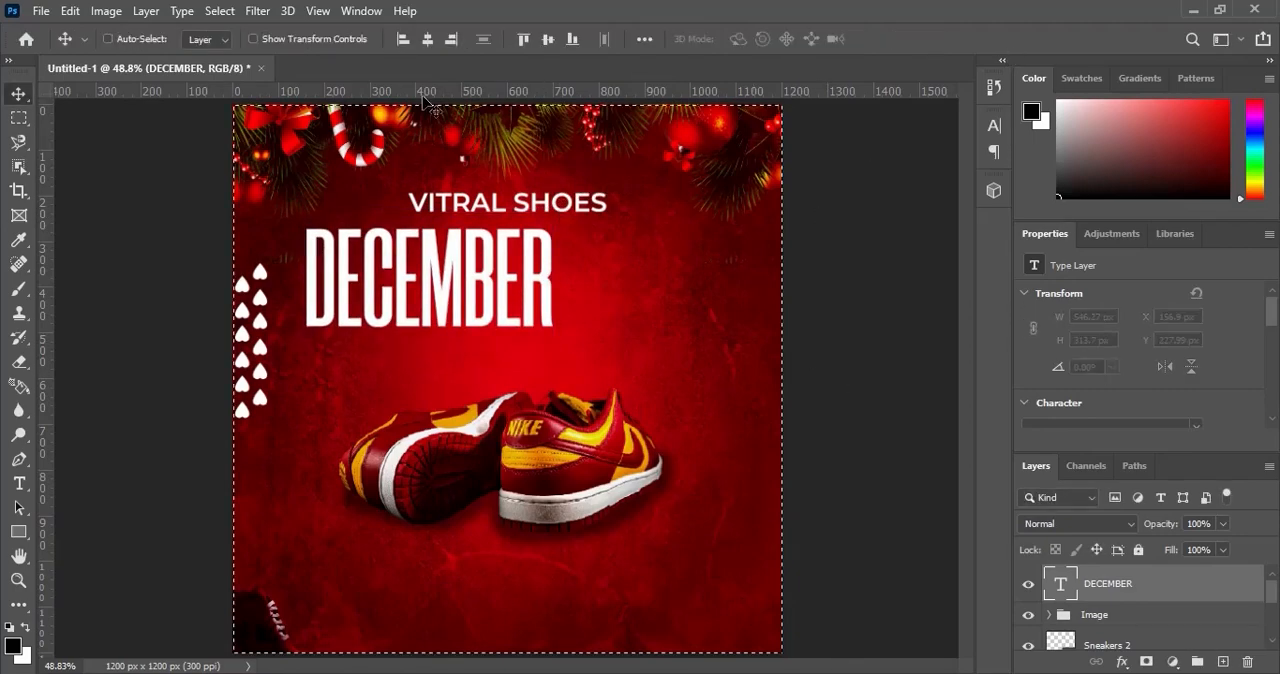
{"action": "left_click", "coordinate": [427, 39]}
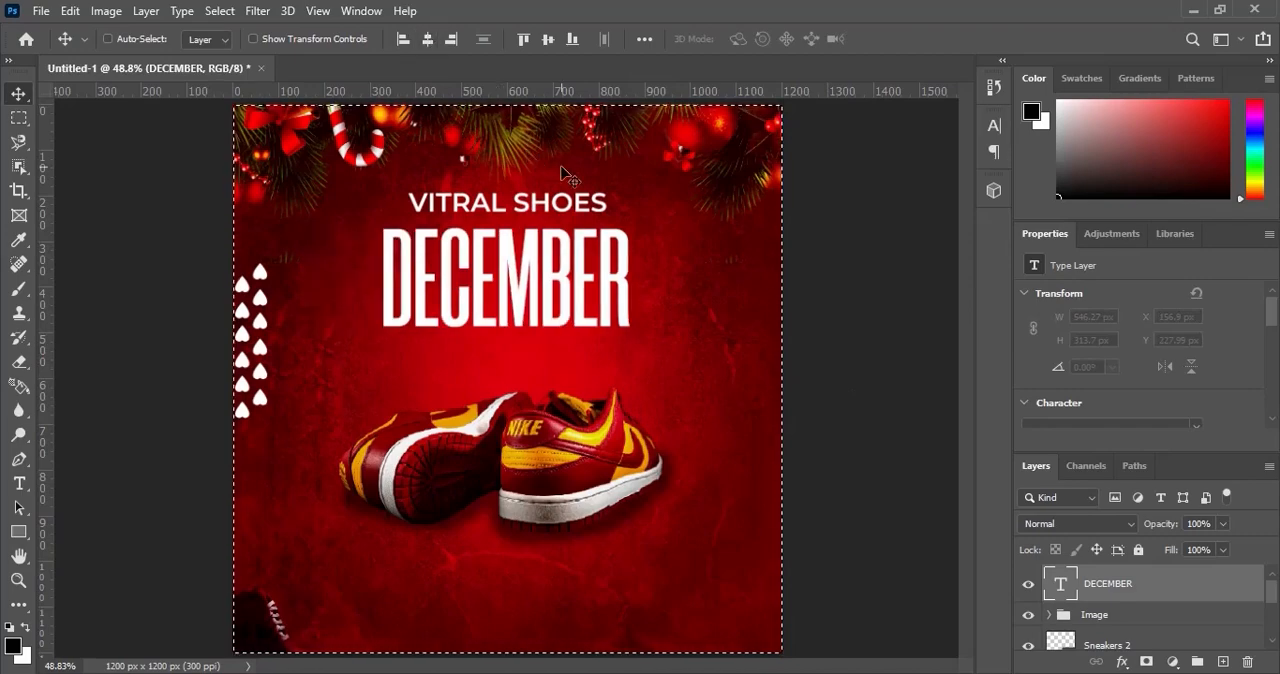
{"action": "key", "text": "ctrl+d"}
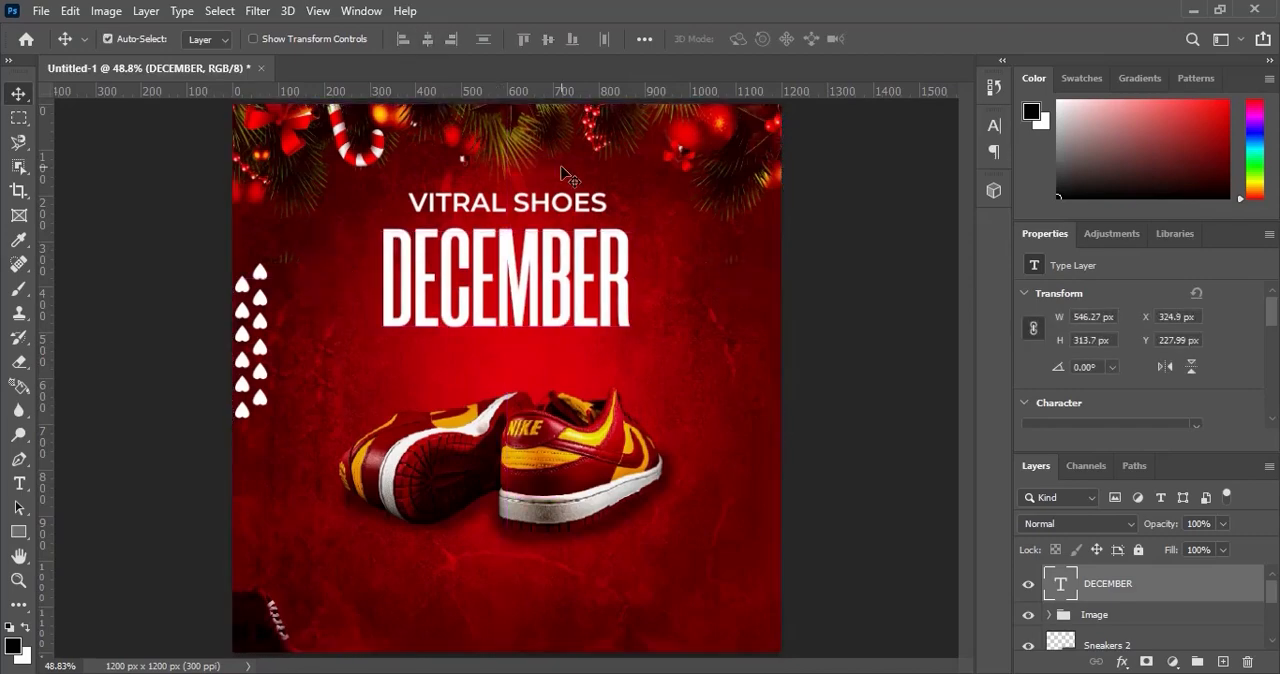
Scale the DECEMBER text up around its centre by about 113%, to roughly 616 px wide.
{"action": "key", "text": "ctrl+t"}
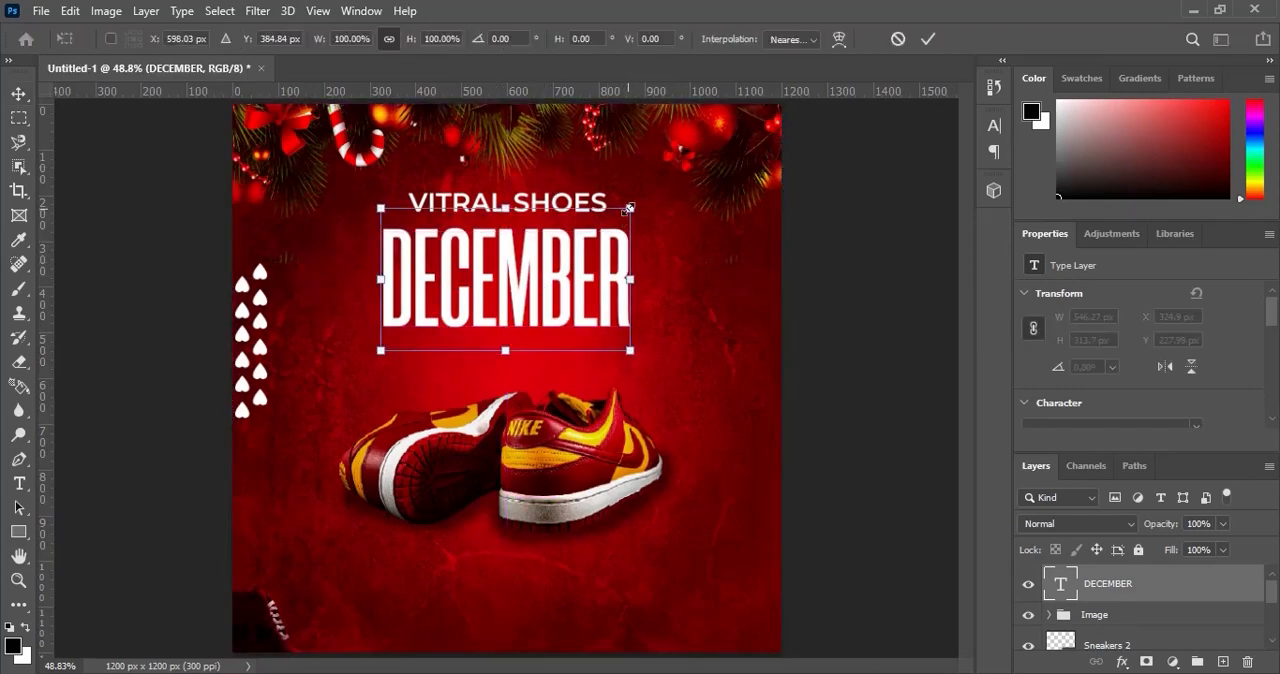
{"action": "left_click_drag", "start_coordinate": [629, 207], "coordinate": [646, 199]}
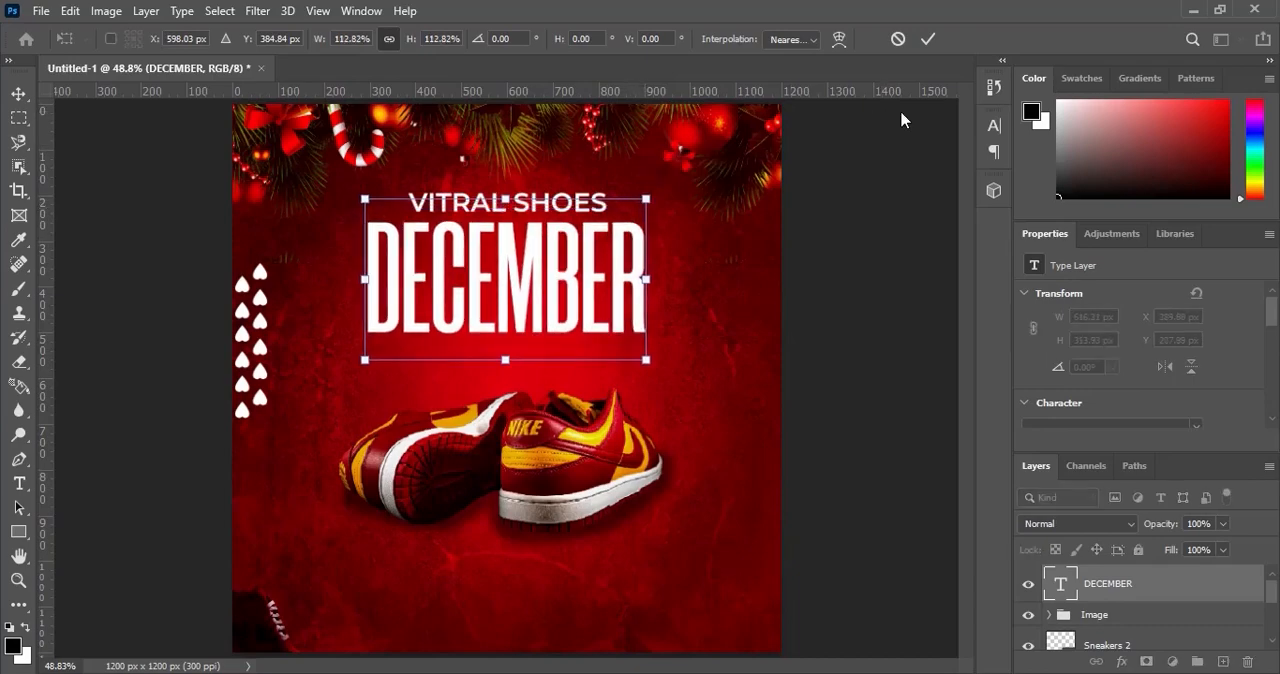
{"action": "left_click", "coordinate": [929, 41]}
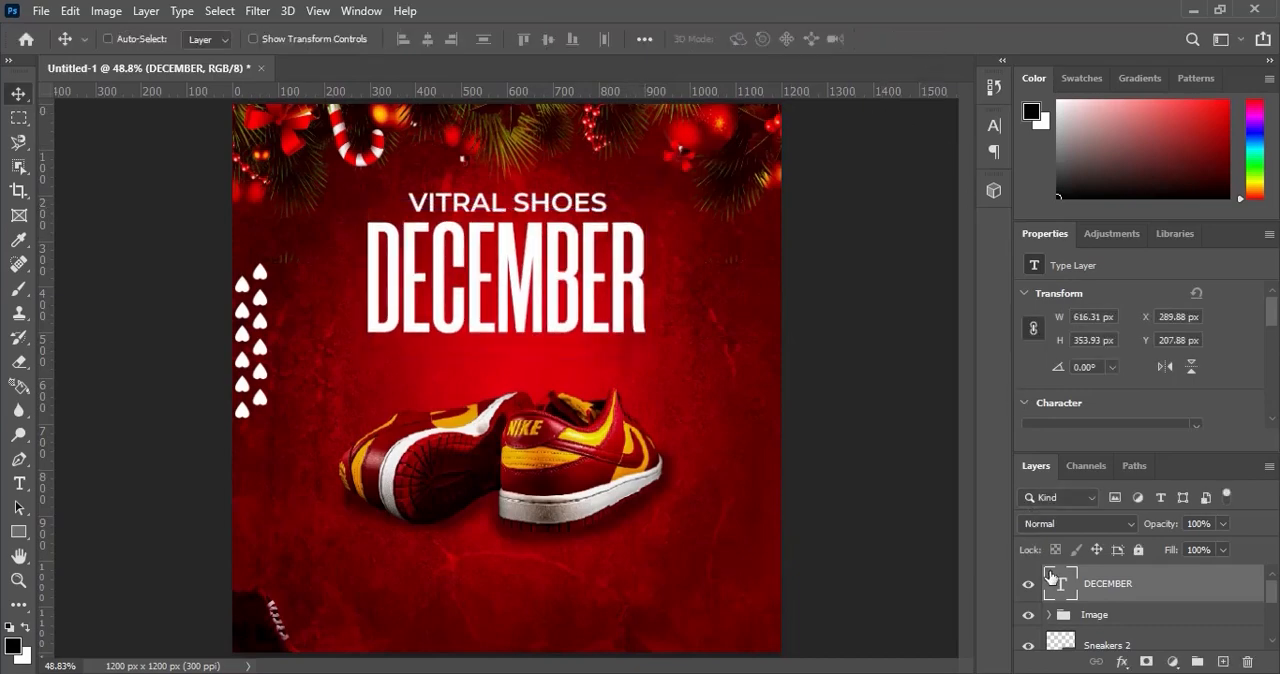
Confirm white (#ffffff) as the colour of the DECEMBER text.
{"action": "double_click", "coordinate": [1050, 578]}
{"action": "left_click", "coordinate": [749, 38]}
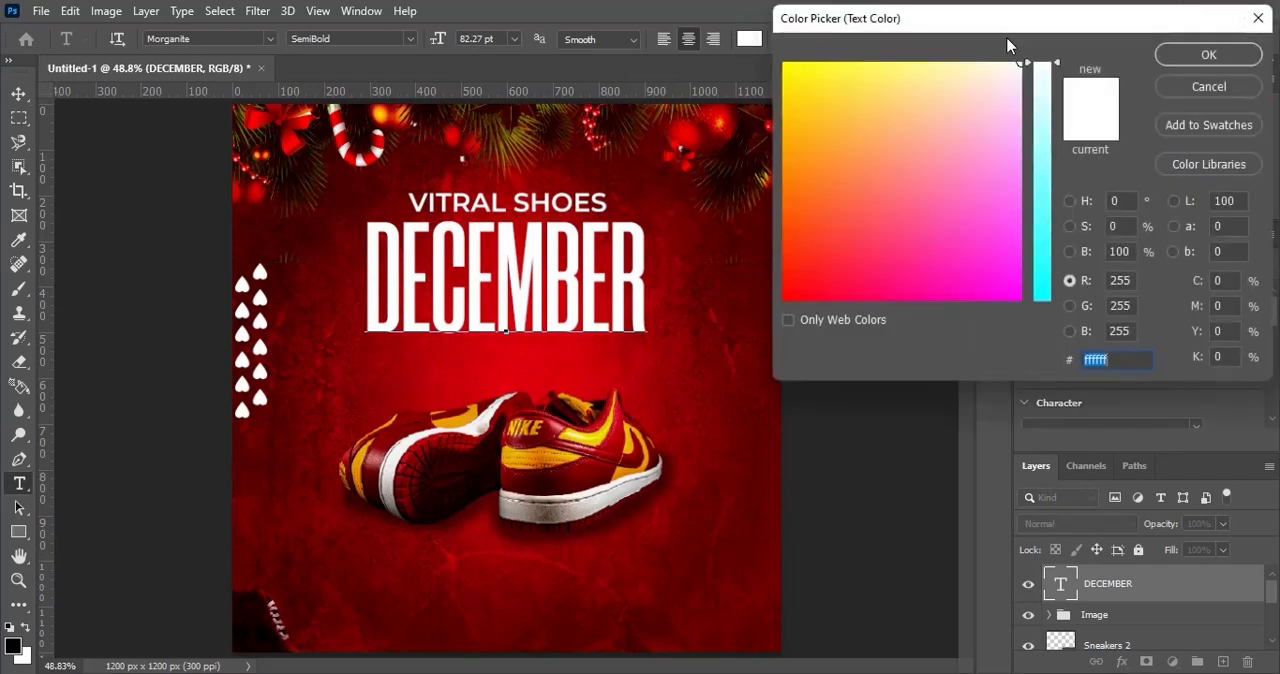
{"action": "left_click", "coordinate": [1219, 55]}
{"action": "left_click", "coordinate": [895, 40]}
{"action": "key", "text": "v"}
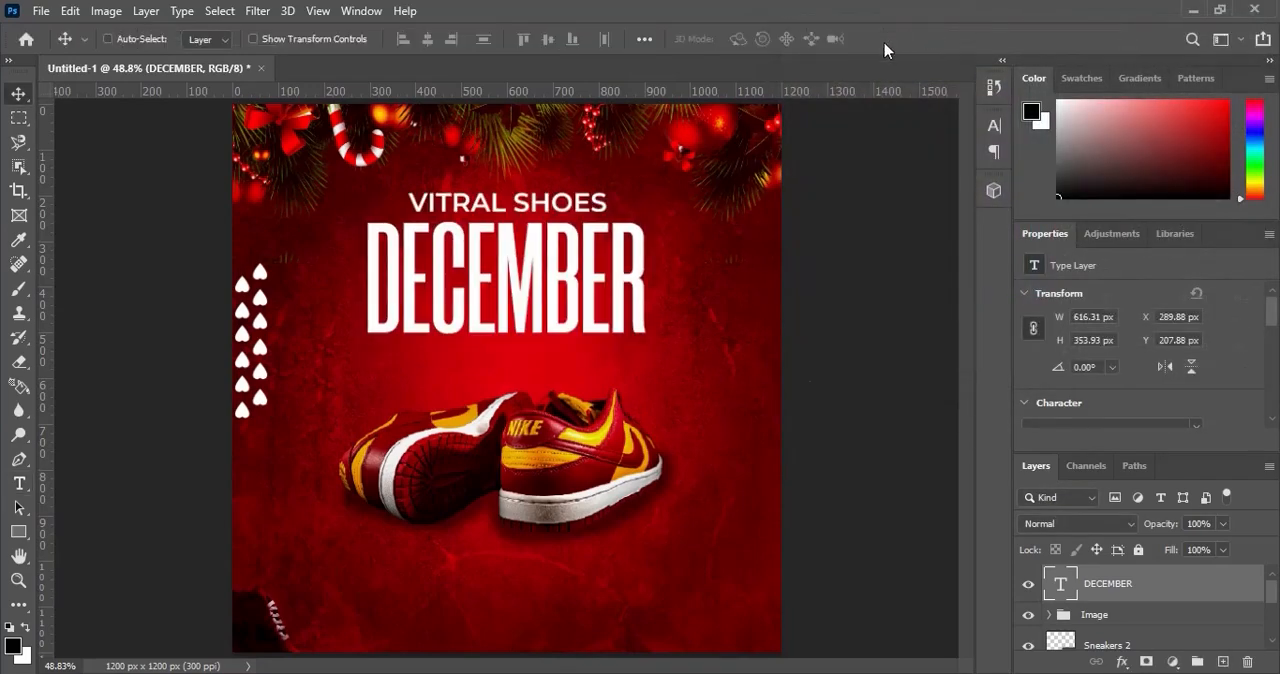
Add the text SALES on a new layer in white Cherry Angela, 6 pt, between DECEMBER and the sneakers.
{"action": "left_click", "coordinate": [1223, 662]}
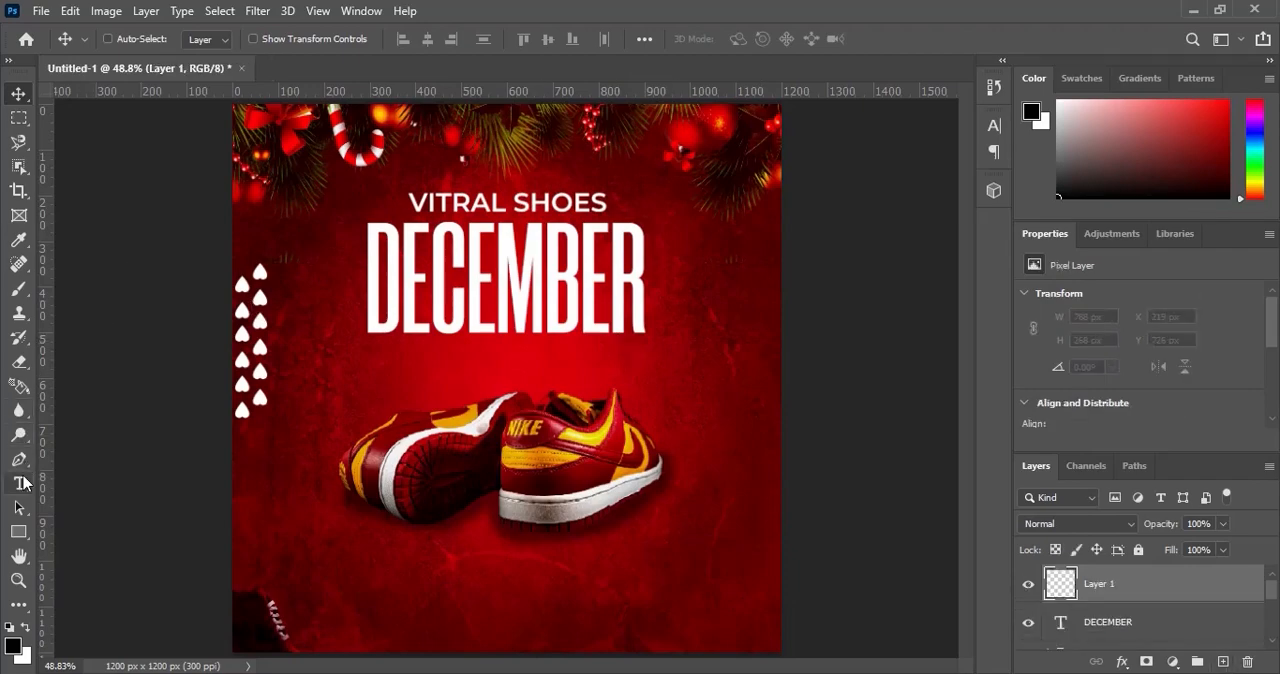
{"action": "left_click", "coordinate": [20, 483]}
{"action": "left_click", "coordinate": [218, 38]}
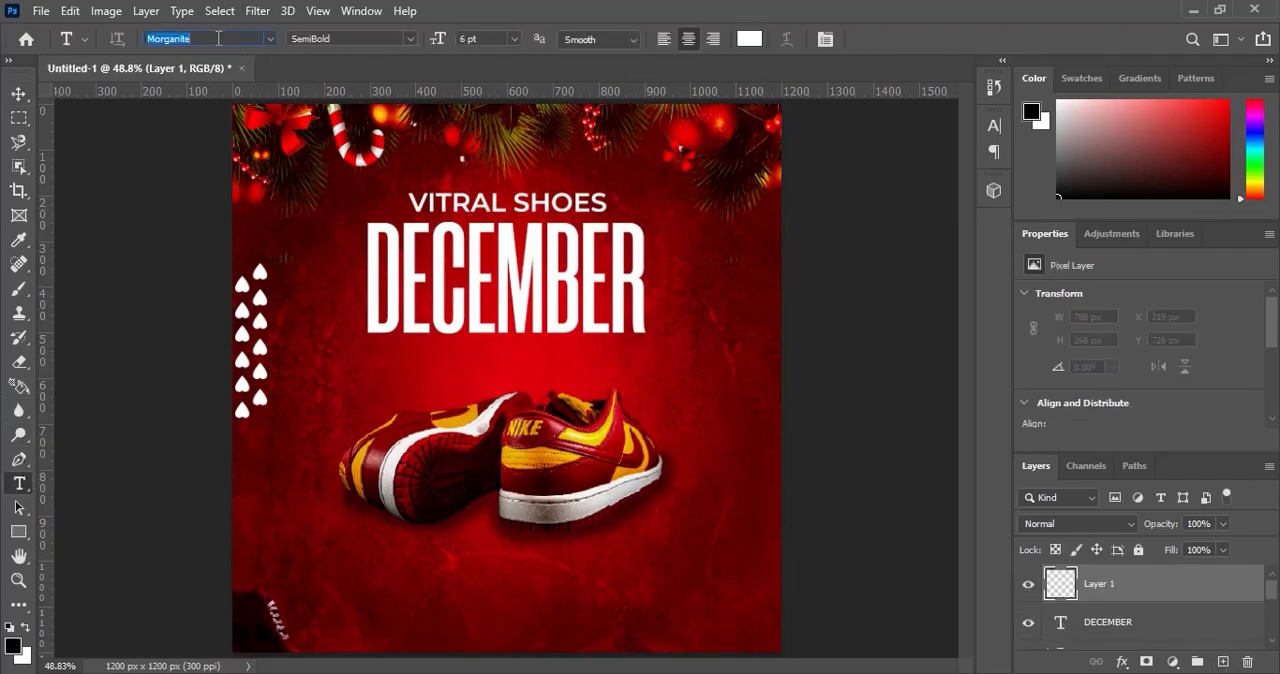
{"action": "type", "text": "Cherry Angela"}
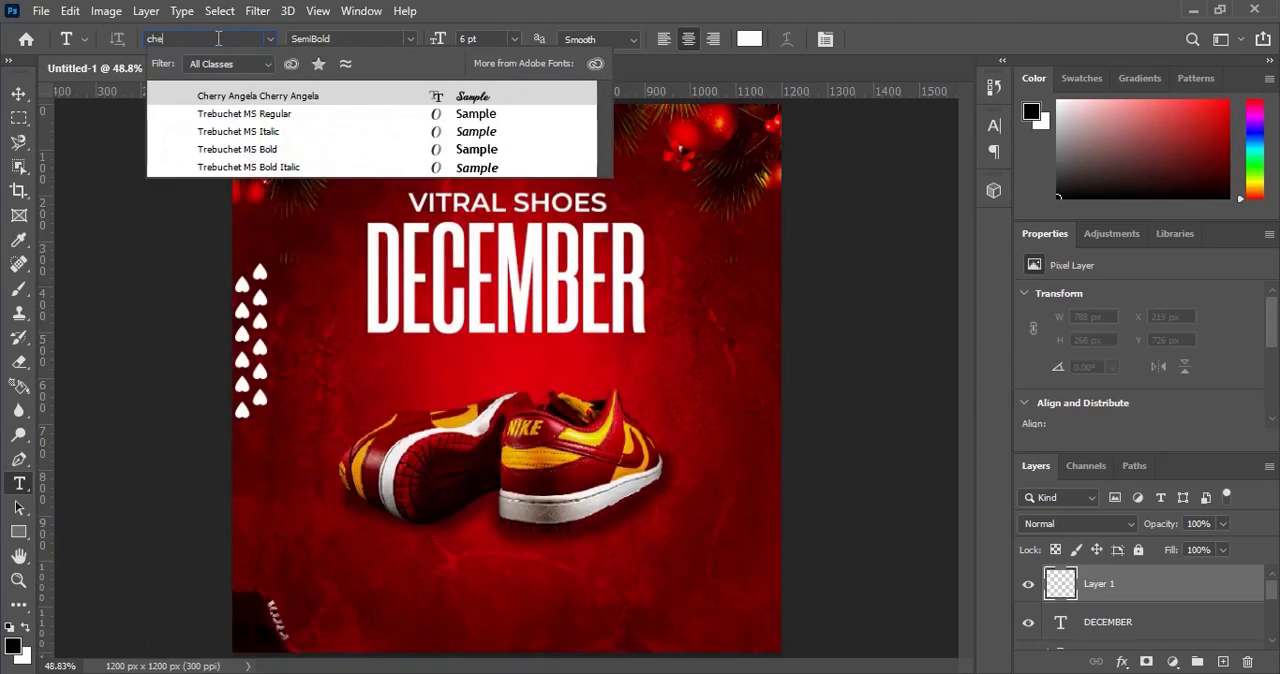
{"action": "left_click", "coordinate": [307, 95]}
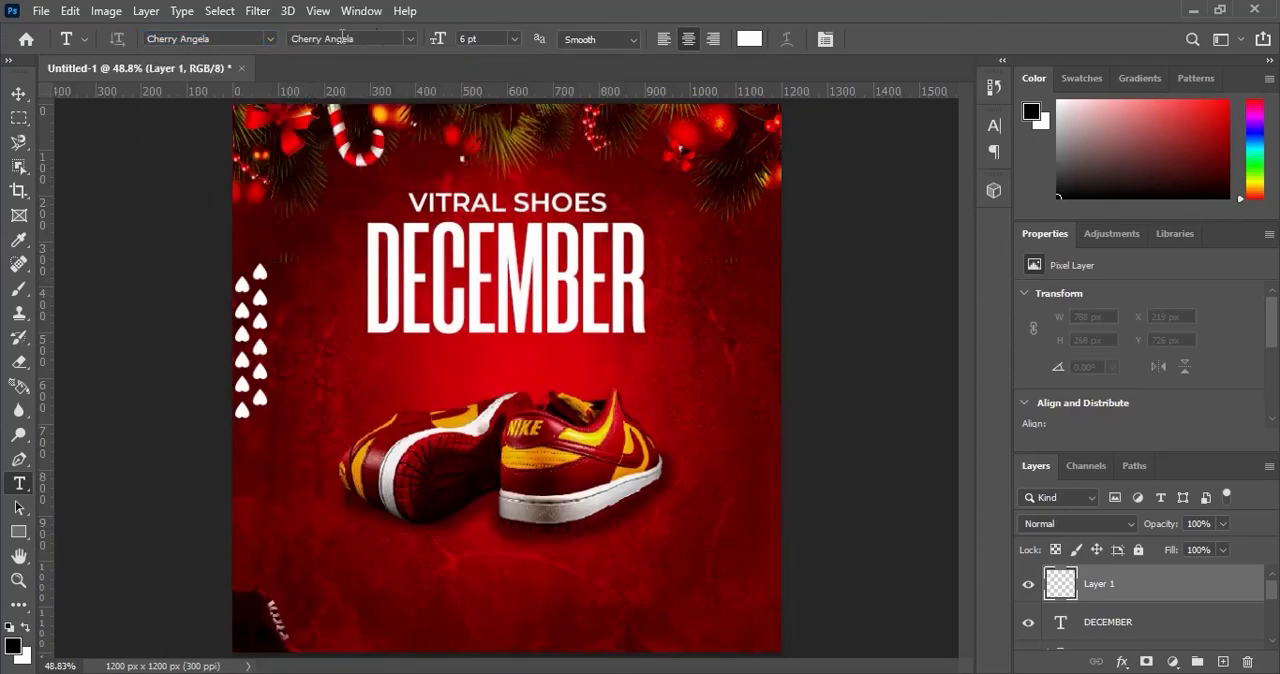
{"action": "left_click", "coordinate": [476, 362]}
{"action": "left_click", "coordinate": [660, 370]}
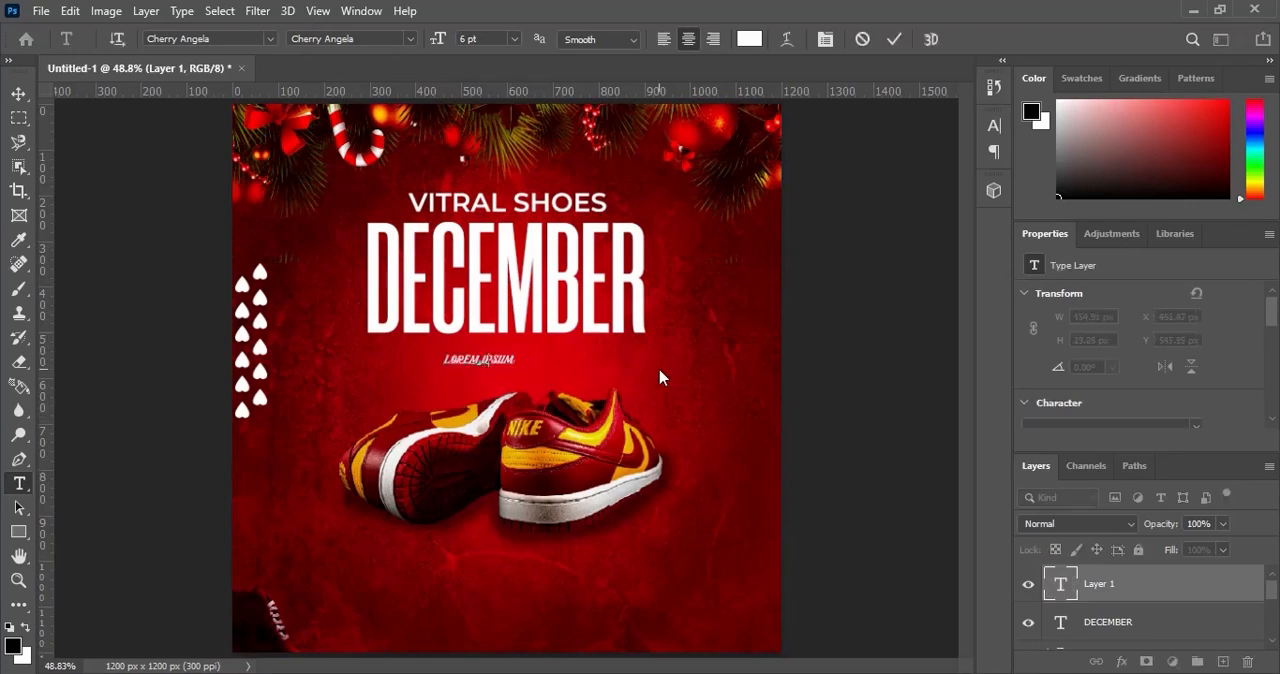
{"action": "type", "text": "SALES"}
Turn off All Caps for the whole new text so it reads Sales, and commit the text.
{"action": "key", "text": "ctrl+a"}
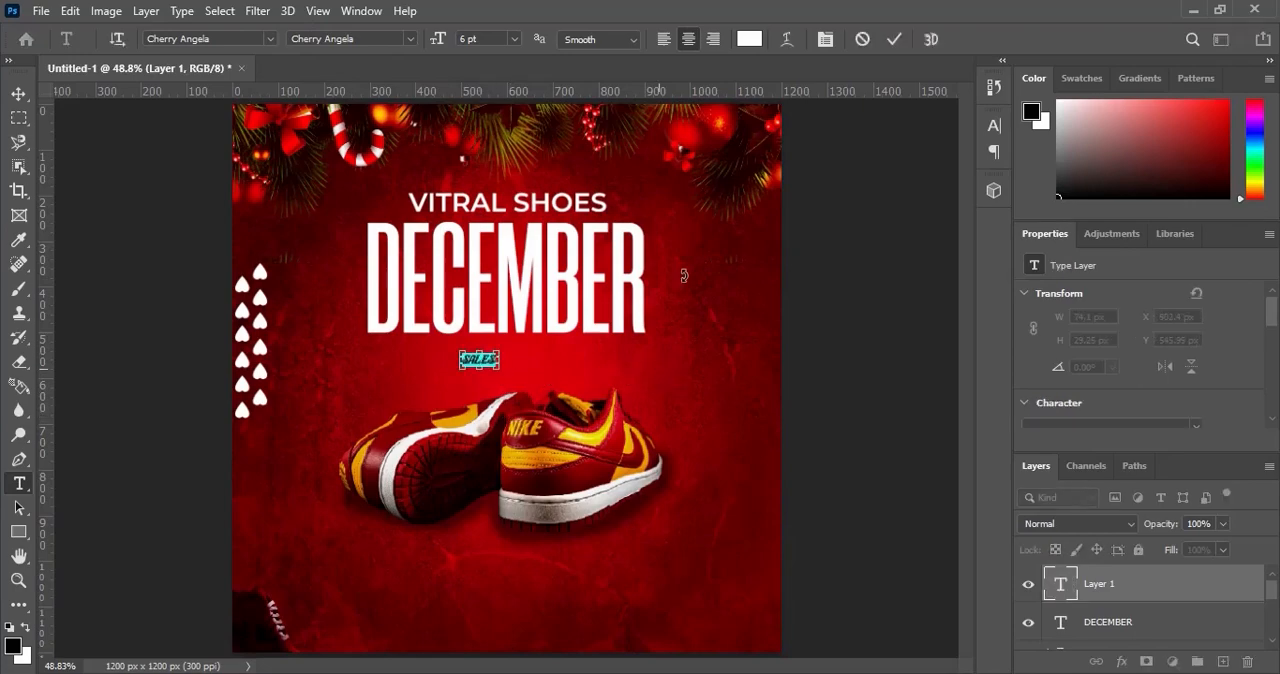
{"action": "left_click", "coordinate": [825, 39]}
{"action": "left_click", "coordinate": [839, 255]}
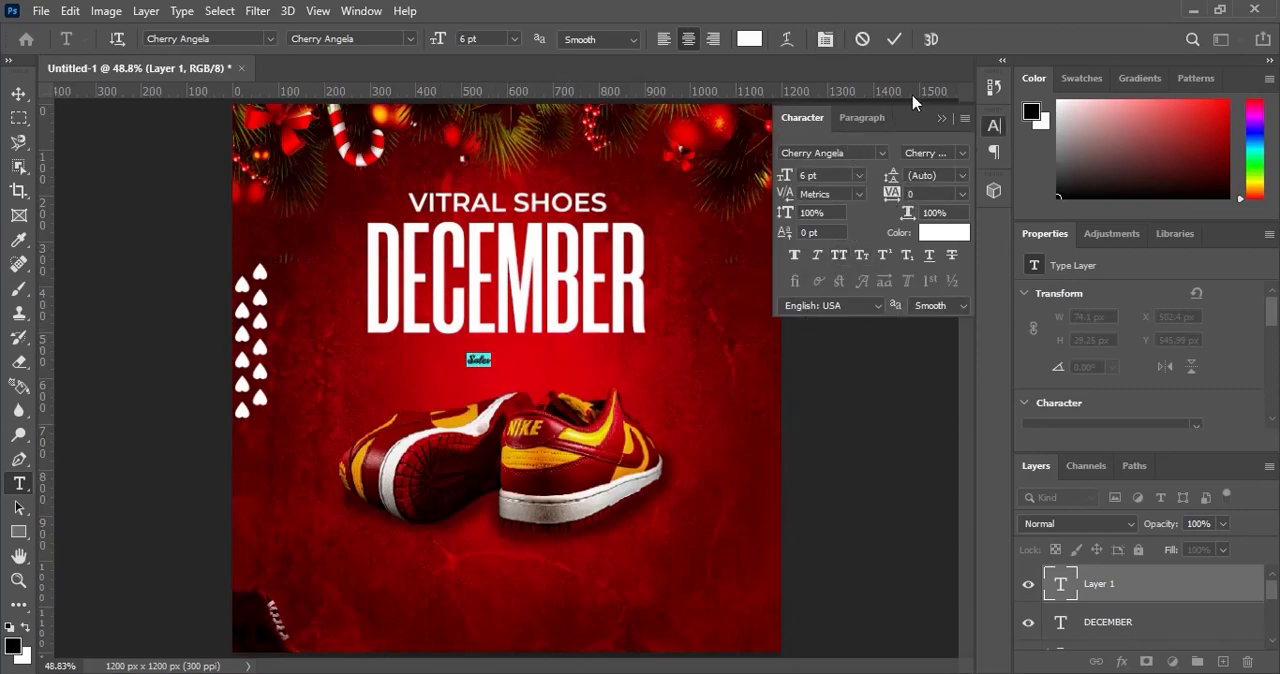
{"action": "left_click", "coordinate": [946, 121]}
{"action": "left_click", "coordinate": [894, 39]}
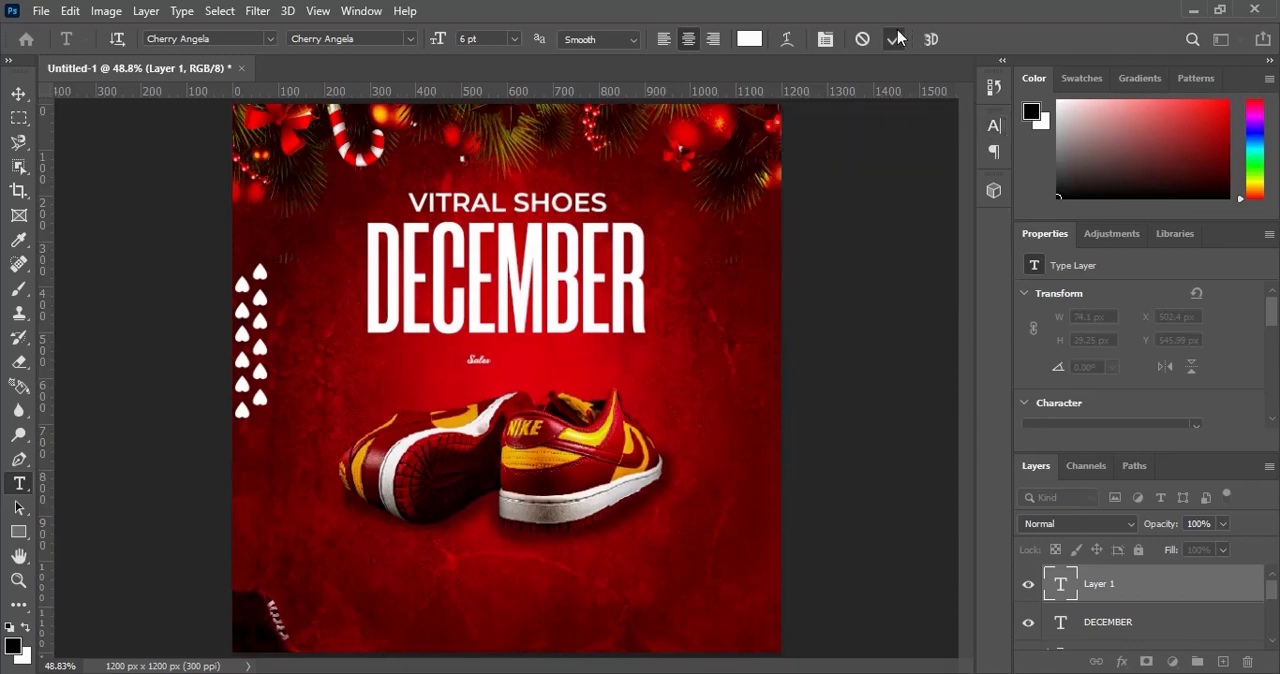
Enlarge the Sales text proportionally to about 587% and move it up to overlap the lower edge of DECEMBER near the centre.
{"action": "key", "text": "v"}
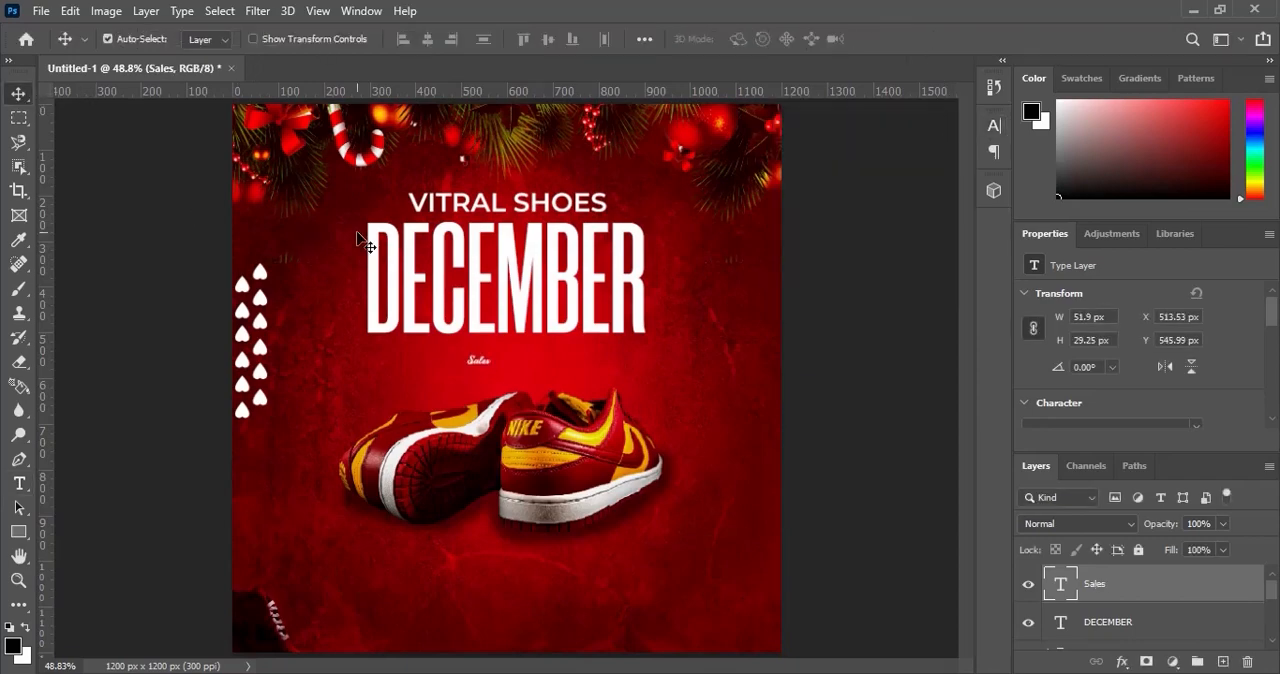
{"action": "key", "text": "ctrl+t"}
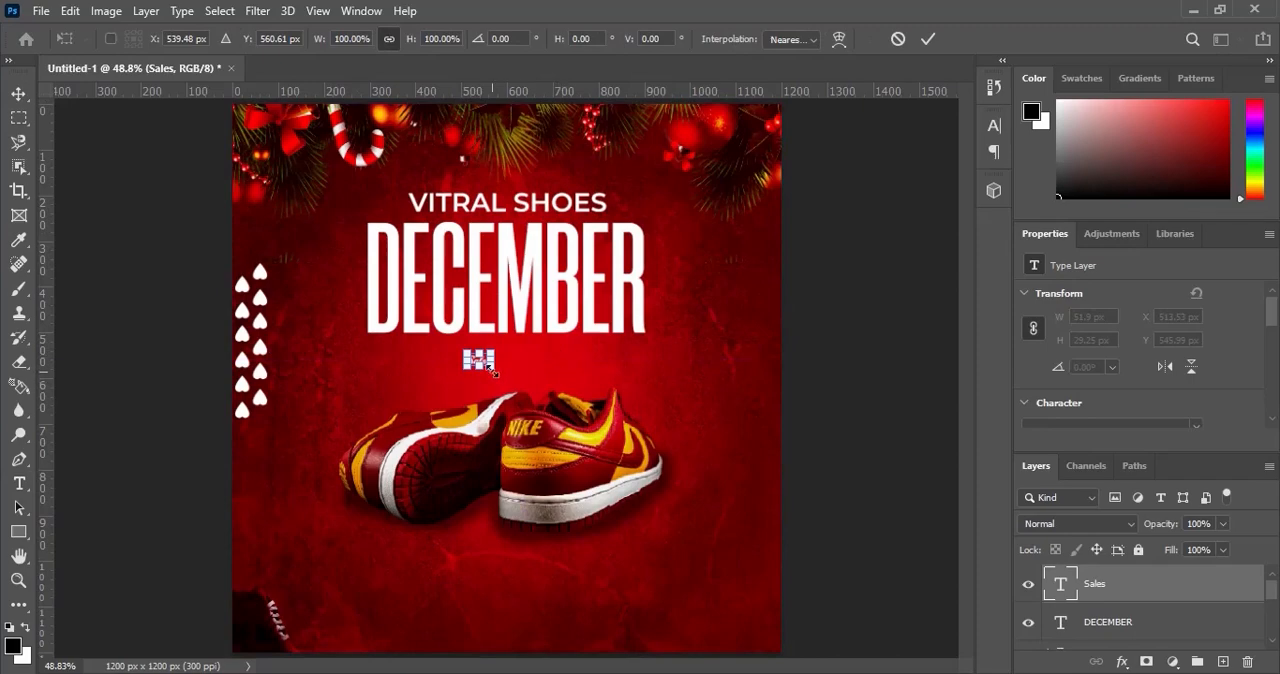
{"action": "left_click_drag", "start_coordinate": [491, 353], "coordinate": [547, 319]}
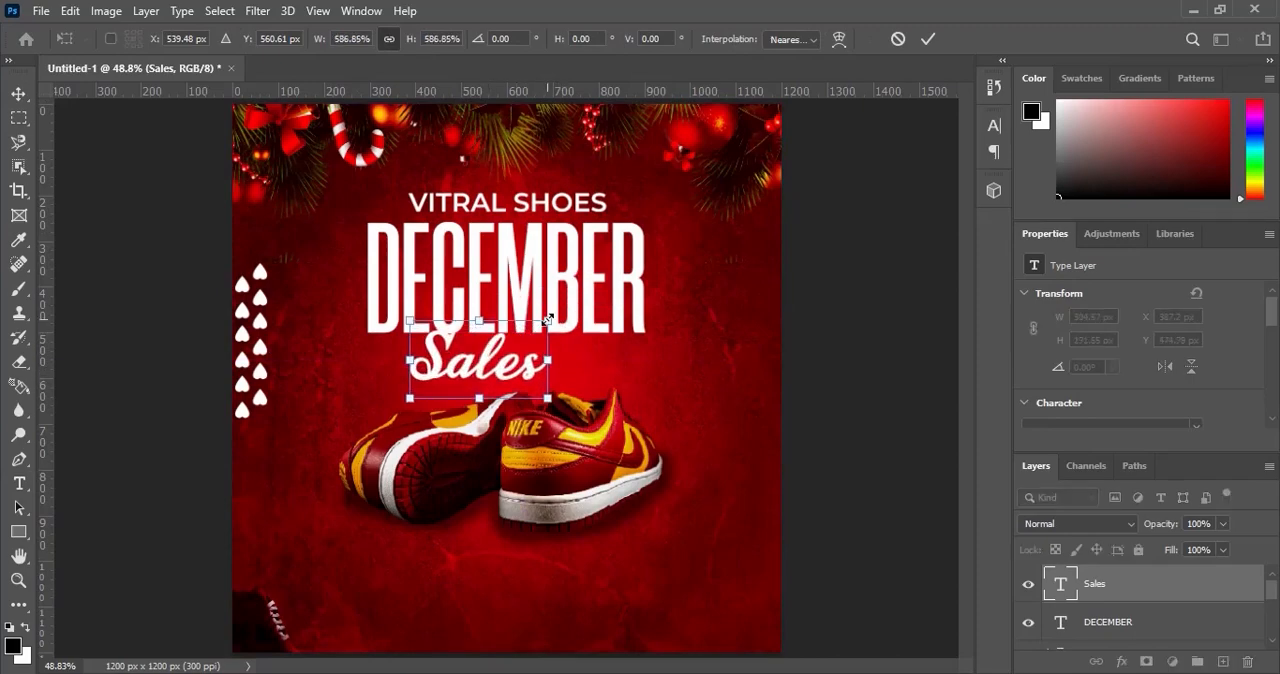
{"action": "left_click", "coordinate": [928, 38]}
{"action": "left_click_drag", "start_coordinate": [518, 373], "coordinate": [546, 355]}
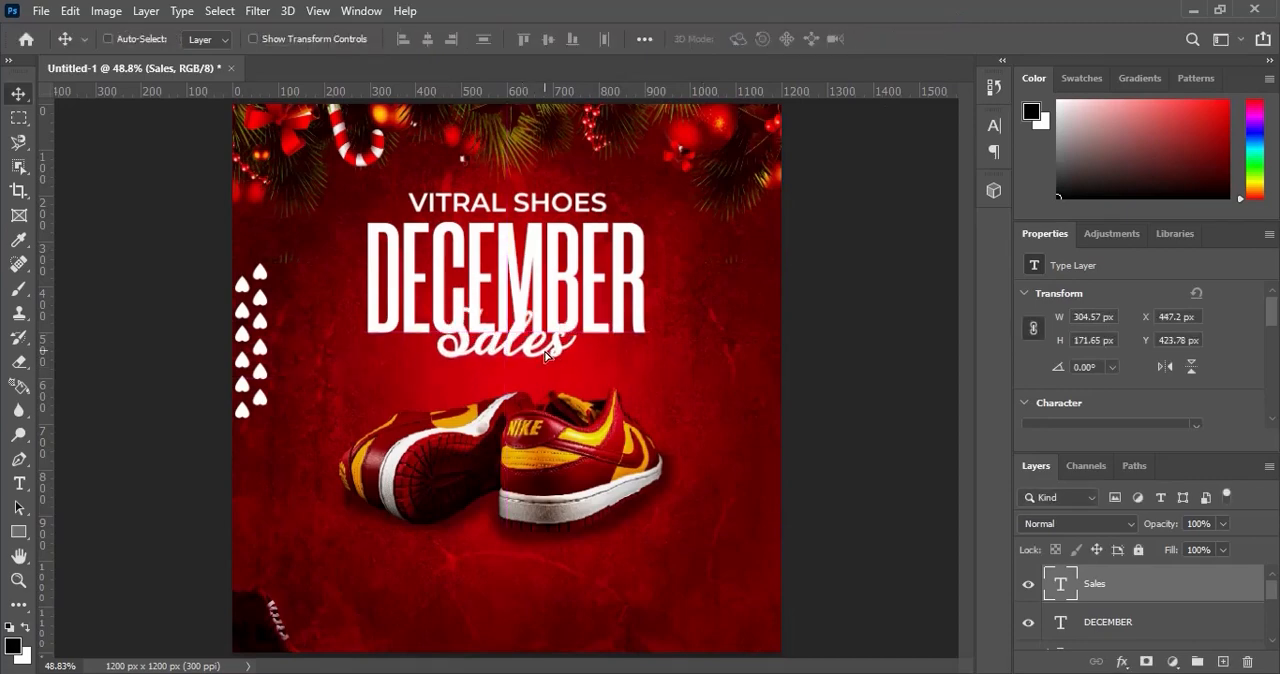
Apply a yellow #ffce00 Color Overlay with Normal blending and 100% opacity to the Sales text, and collapse its effects list.
{"action": "double_click", "coordinate": [1181, 596]}
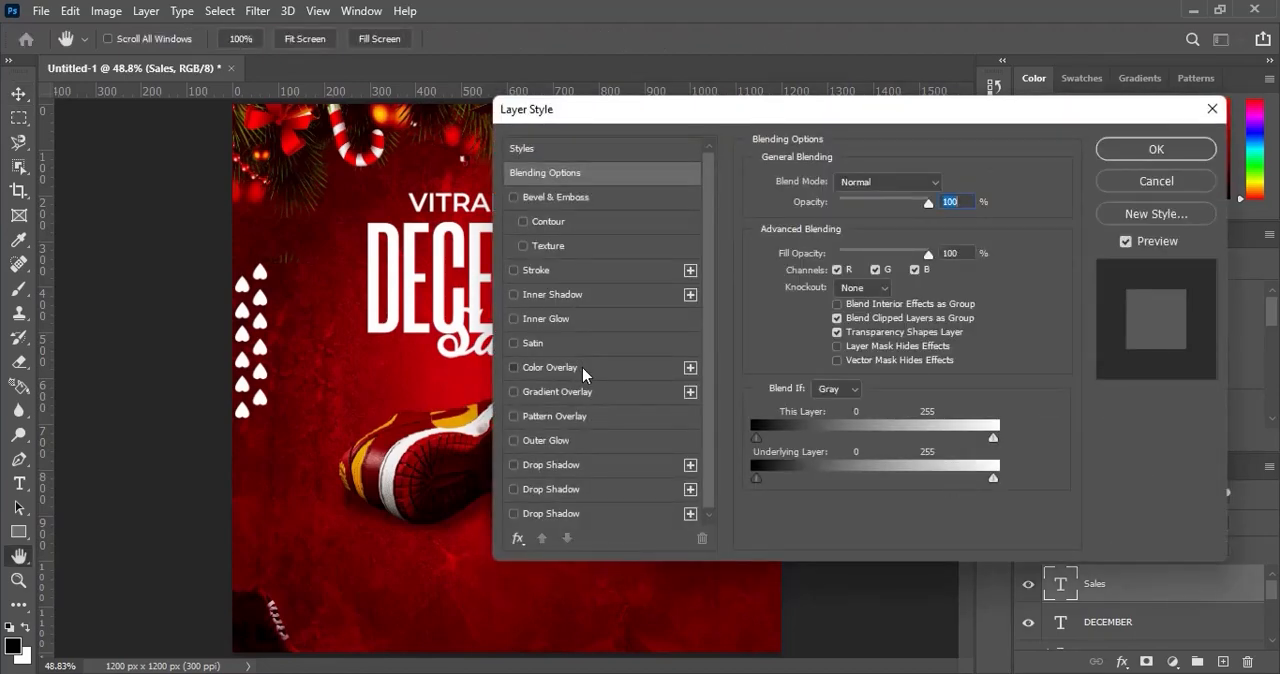
{"action": "left_click", "coordinate": [575, 367]}
{"action": "left_click", "coordinate": [946, 185]}
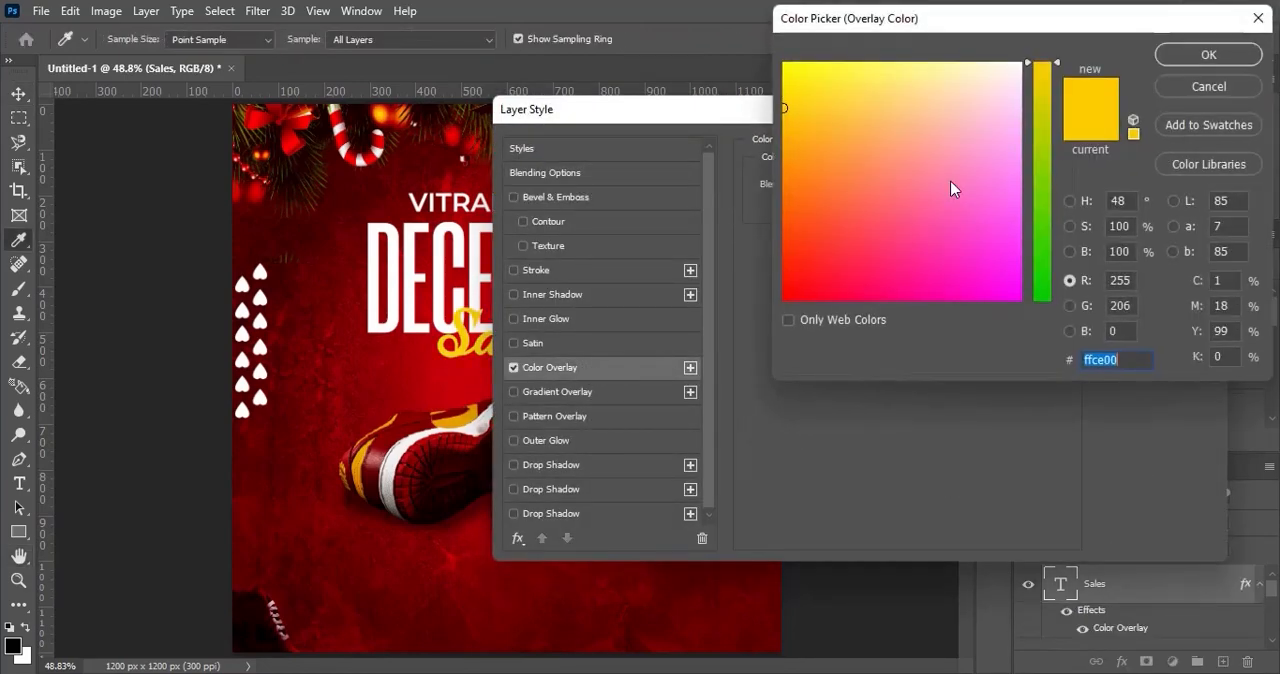
{"action": "left_click_drag", "start_coordinate": [1127, 360], "coordinate": [1052, 365]}
{"action": "left_click", "coordinate": [1207, 56]}
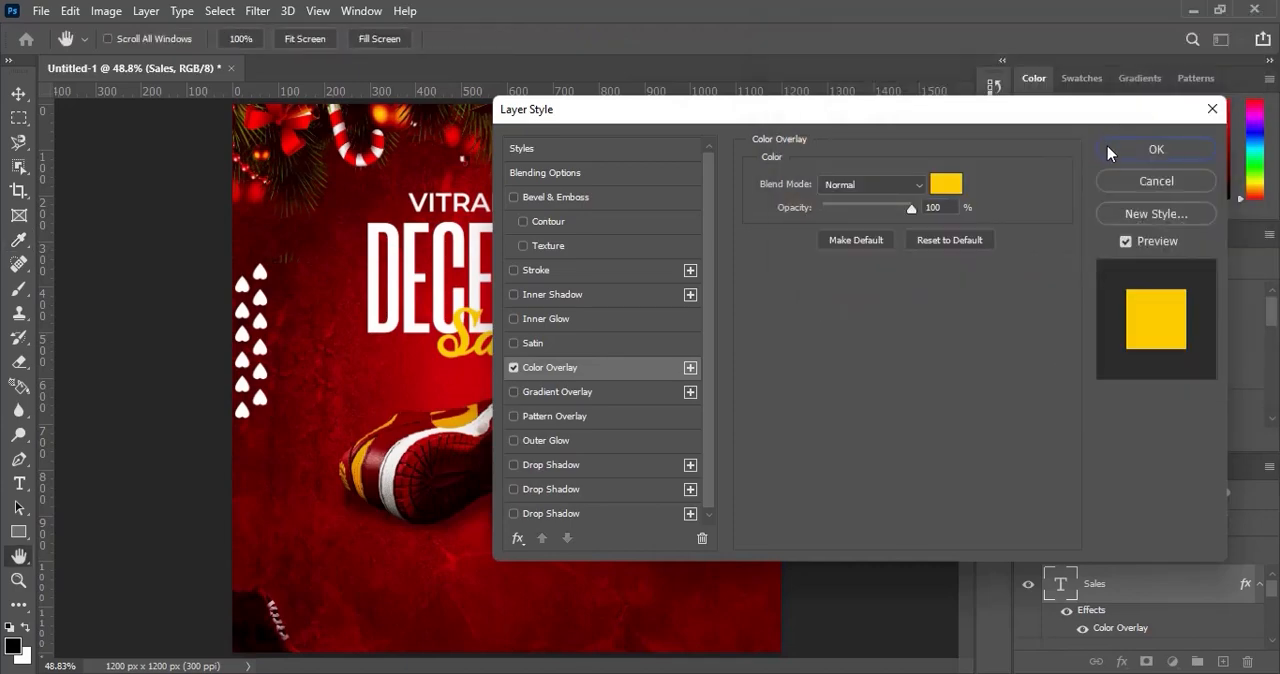
{"action": "left_click", "coordinate": [1143, 158]}
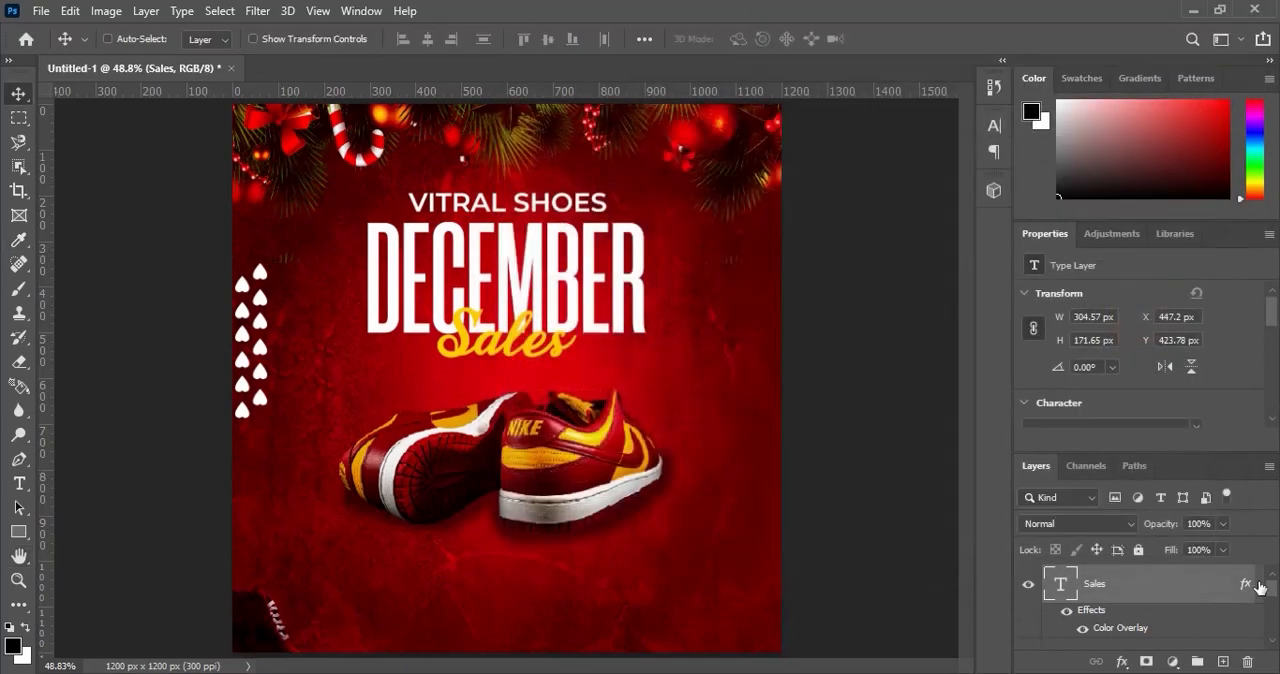
{"action": "left_click", "coordinate": [1259, 587]}
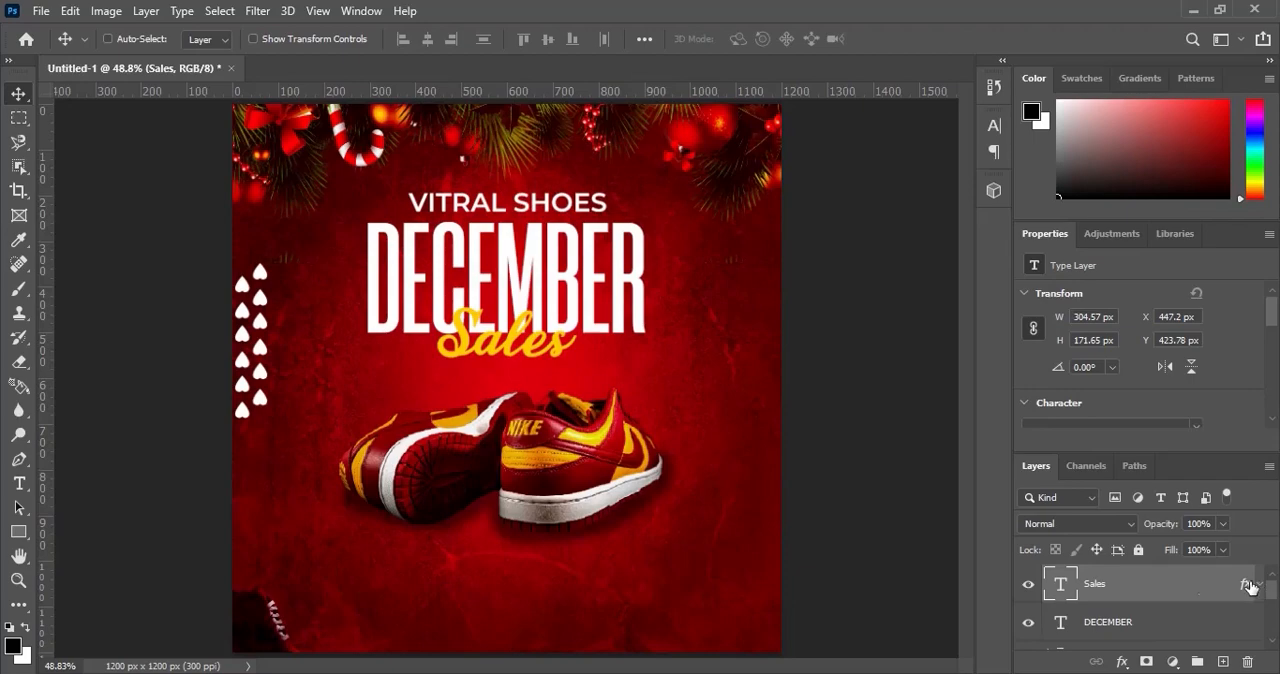
Centre the Sales text horizontally on the canvas and clear the selection.
{"action": "right_click", "coordinate": [1157, 588]}
{"action": "left_click", "coordinate": [1003, 634]}
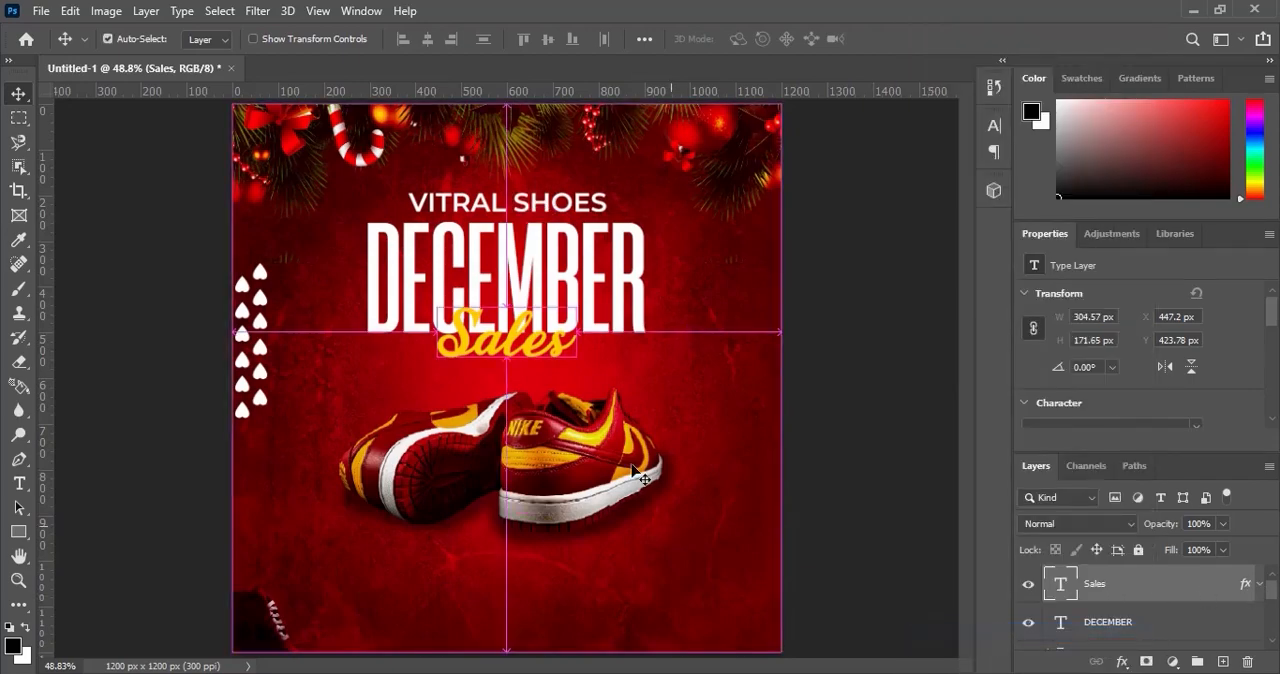
{"action": "key", "text": "ctrl+a"}
{"action": "left_click", "coordinate": [427, 41]}
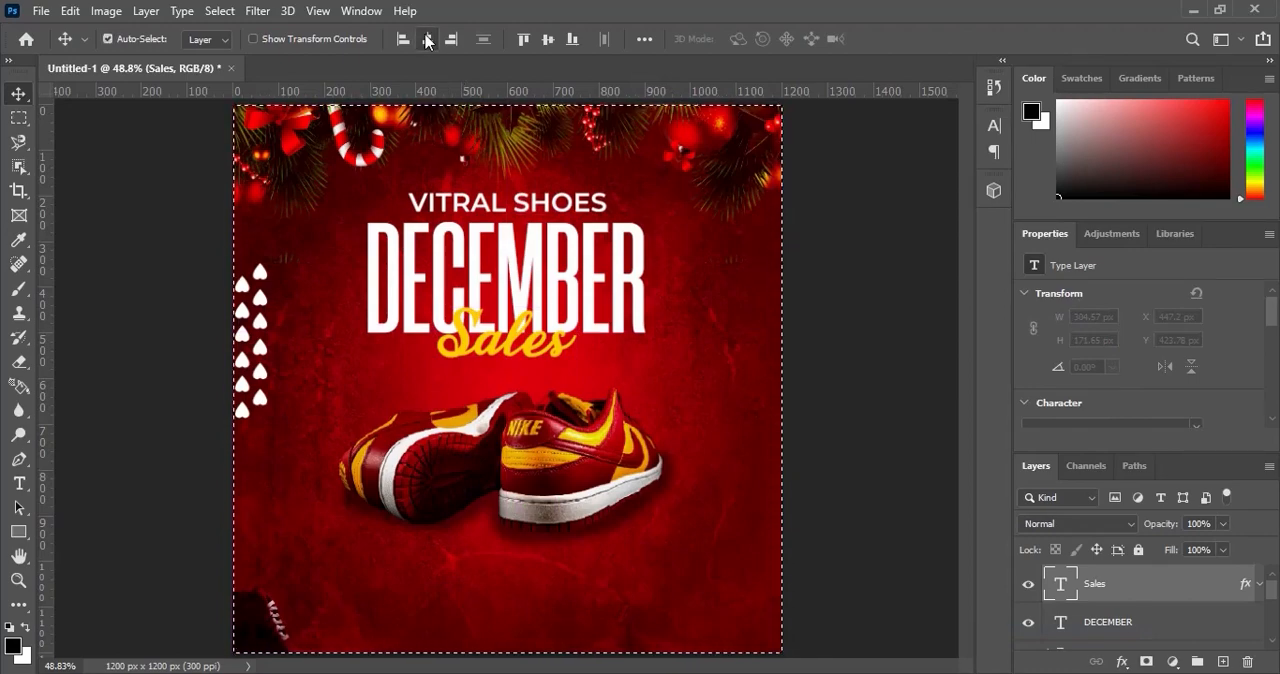
{"action": "key", "text": "ctrl+d"}
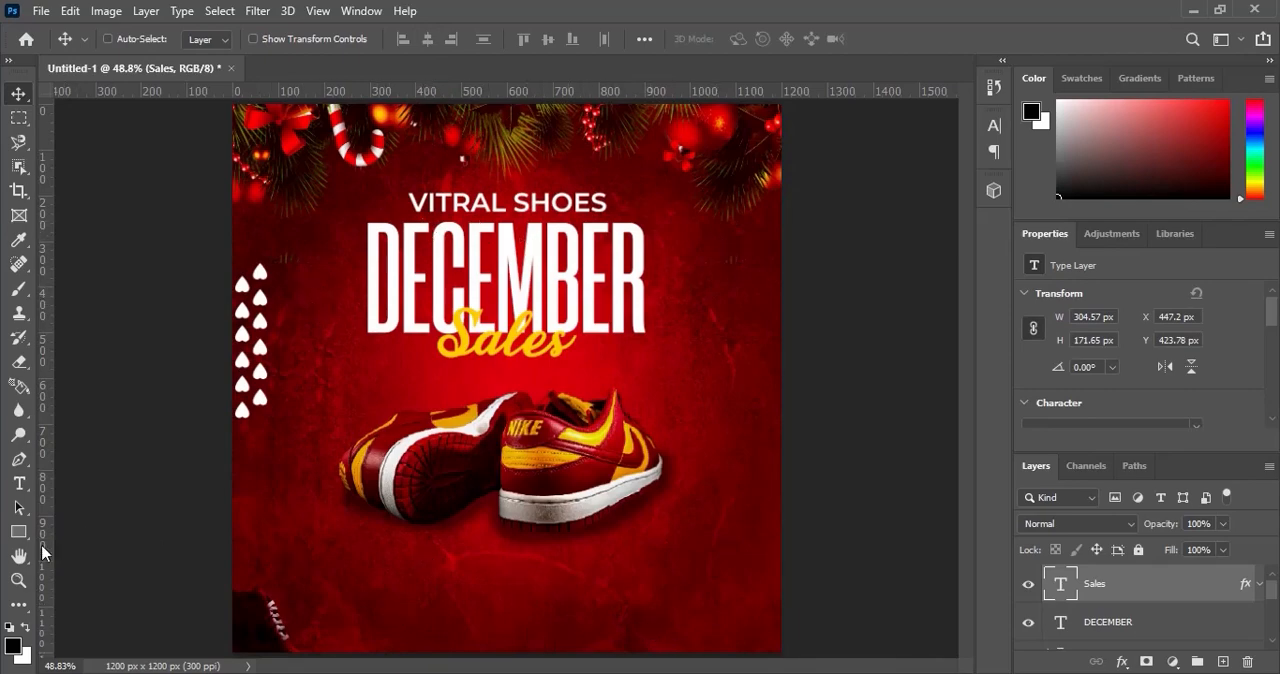
Add a new line in white Montserrat SemiBold, 6 pt, below the sneakers, reading ORDER NOW followed by the contact phone number.
{"action": "left_click", "coordinate": [20, 484]}
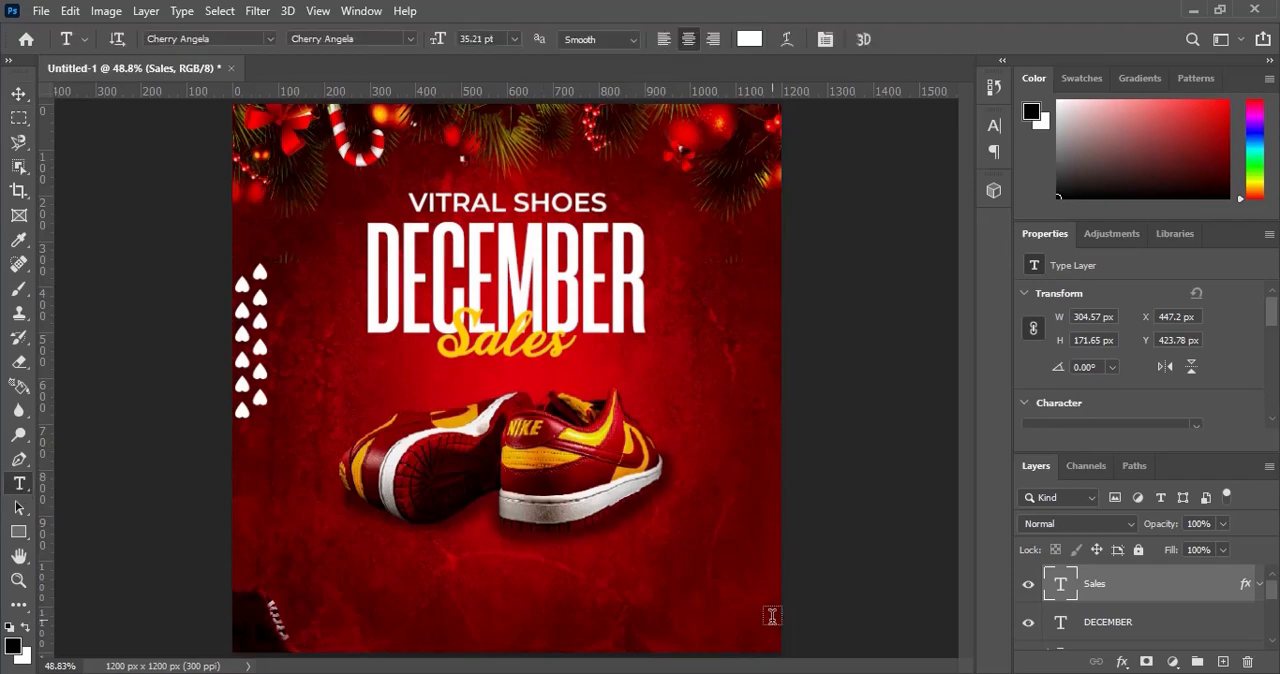
{"action": "left_click", "coordinate": [1222, 661]}
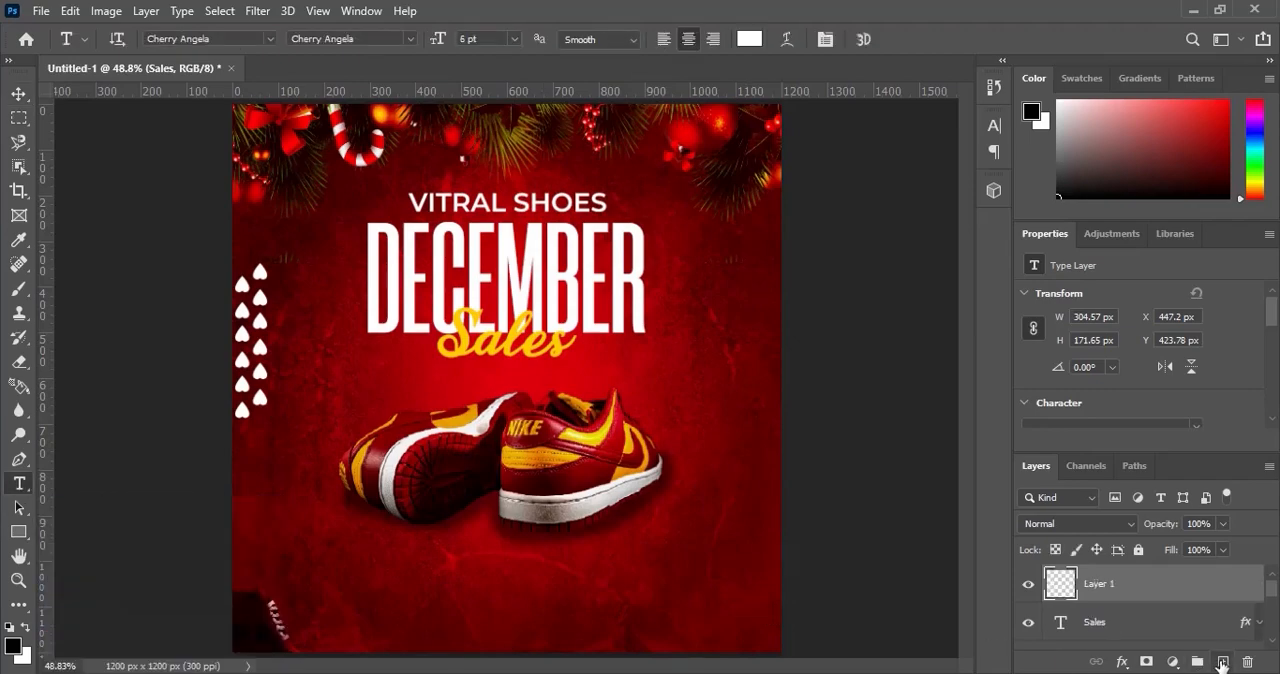
{"action": "left_click", "coordinate": [203, 39]}
{"action": "type", "text": "mont"}
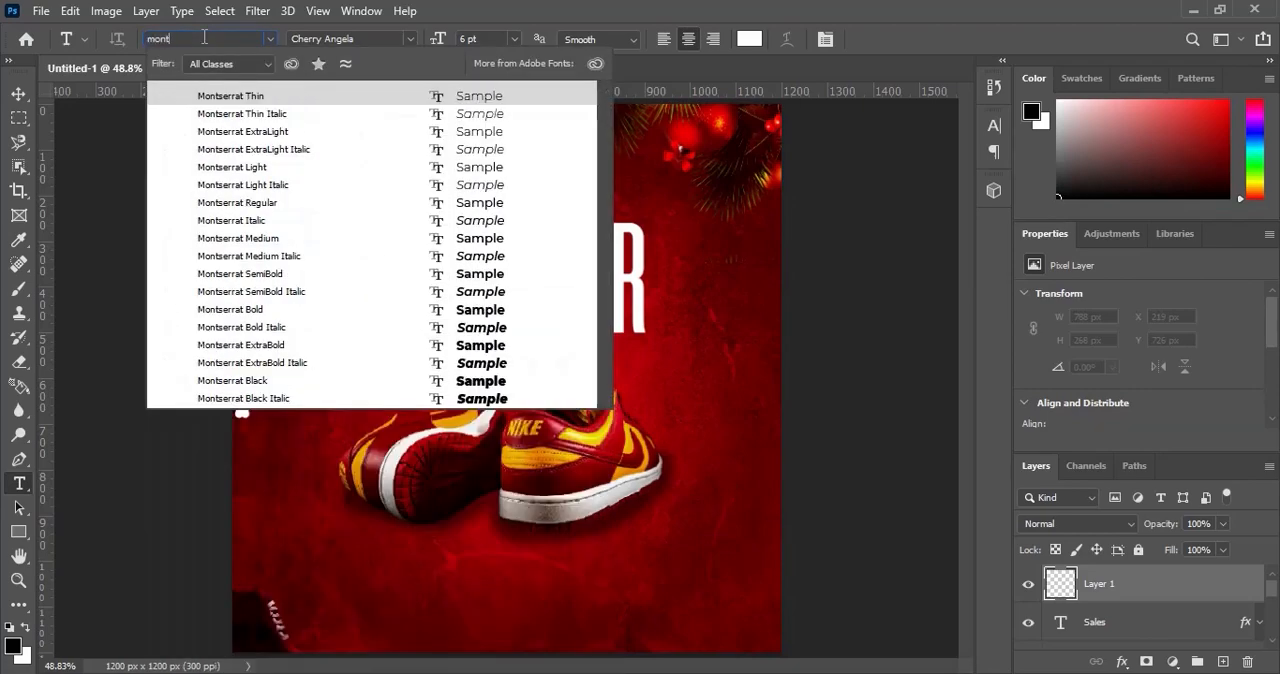
{"action": "left_click", "coordinate": [286, 273]}
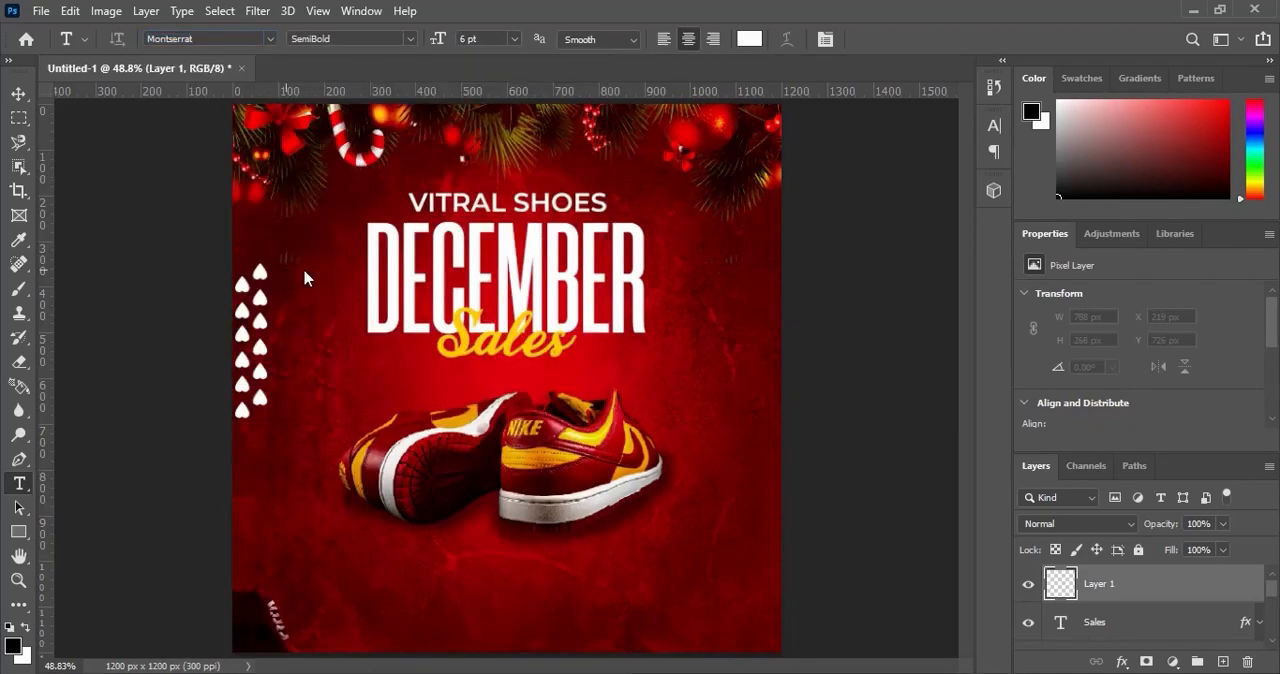
{"action": "left_click", "coordinate": [437, 577]}
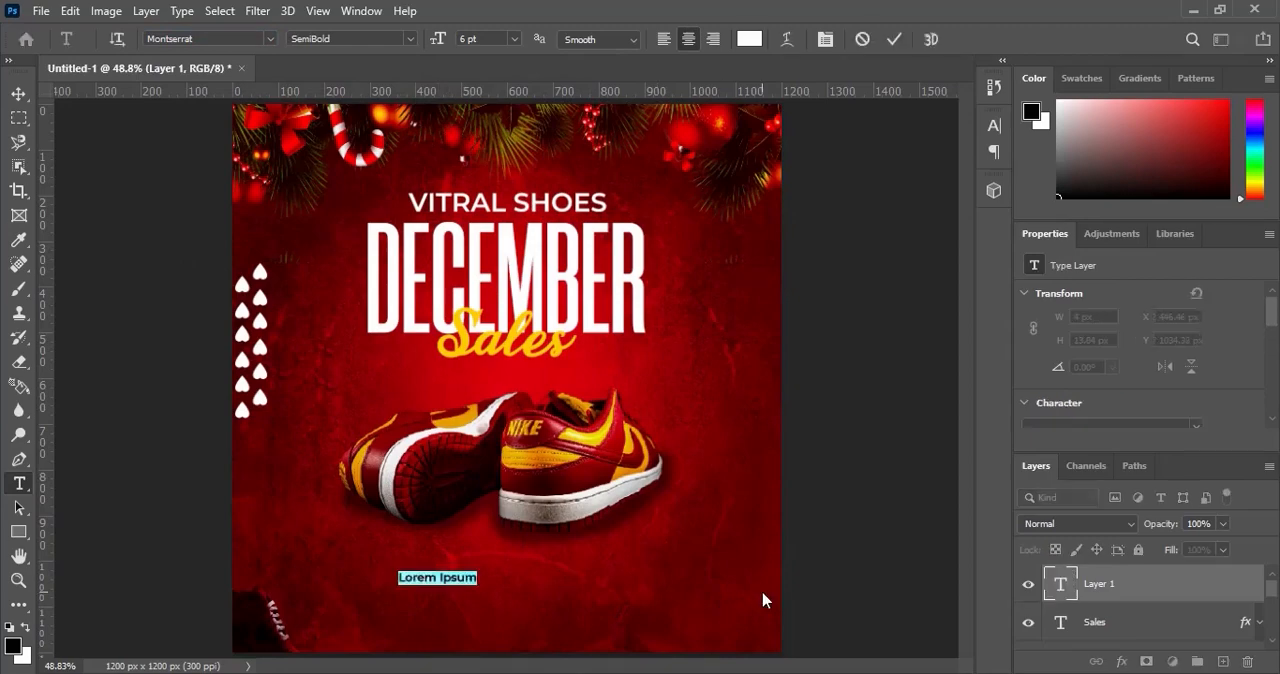
{"action": "type", "text": "ORD"}
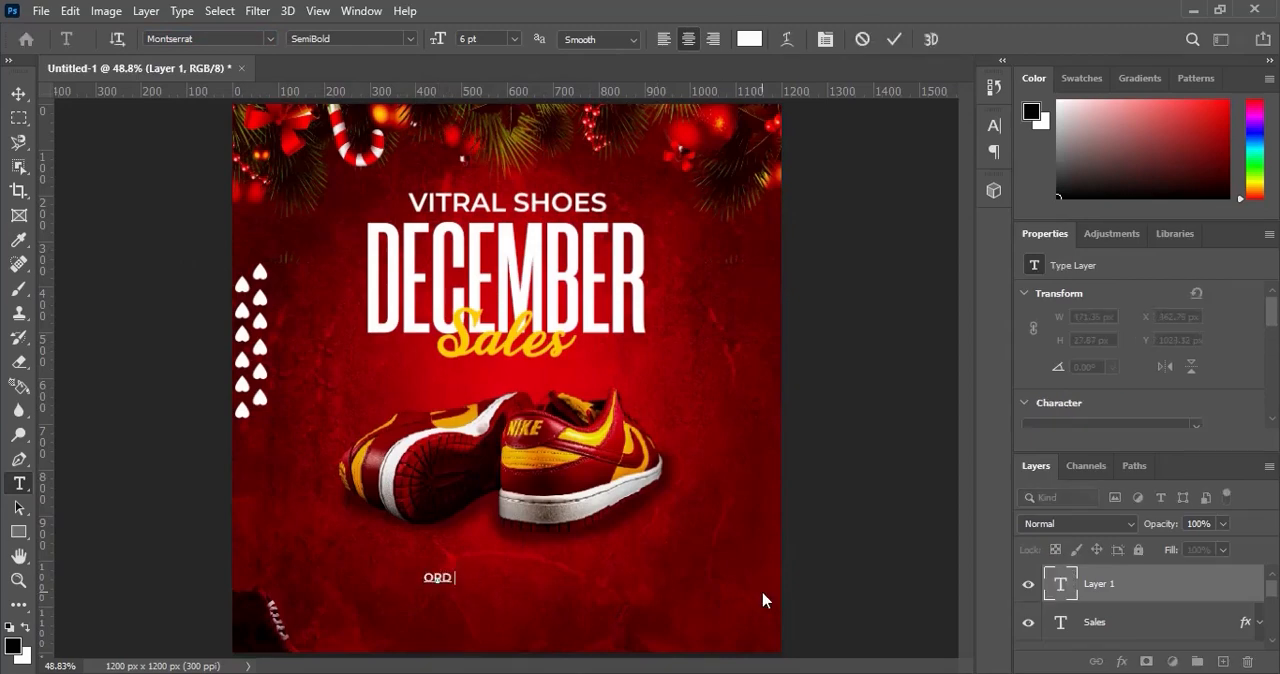
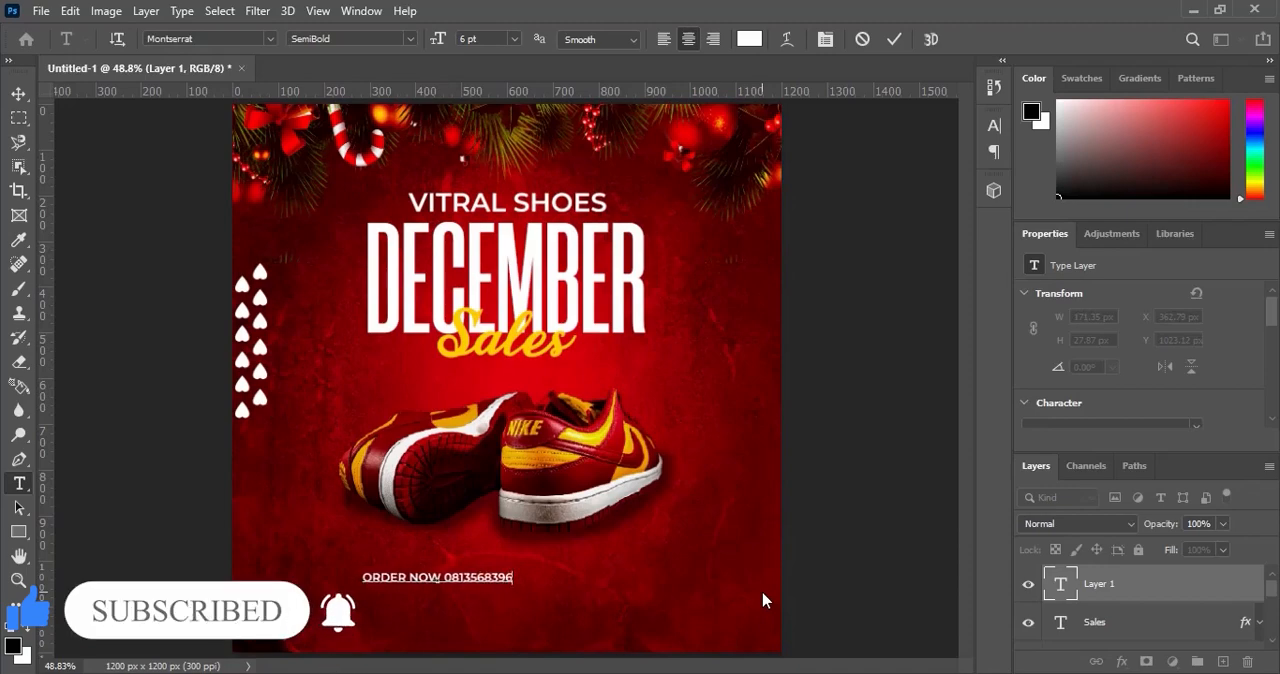
{"action": "left_click", "coordinate": [893, 39]}
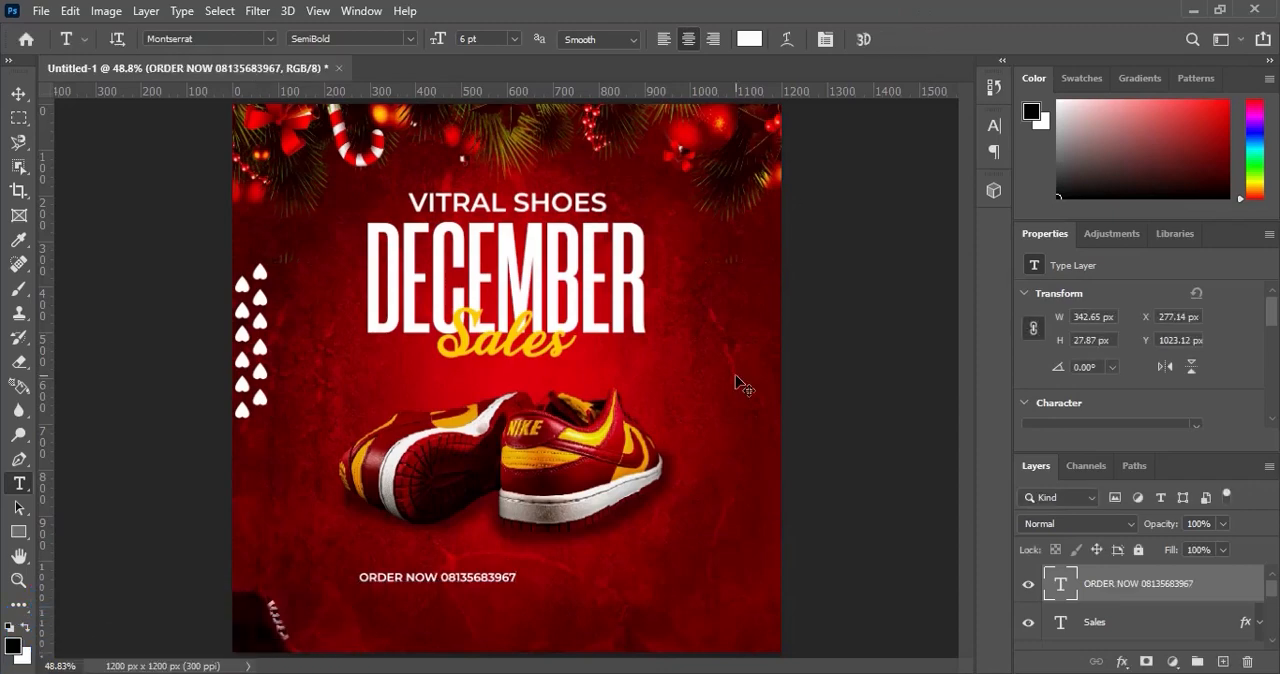
Scale the ORDER NOW line proportionally around its centre to about 129%.
{"action": "key", "text": "ctrl+t"}
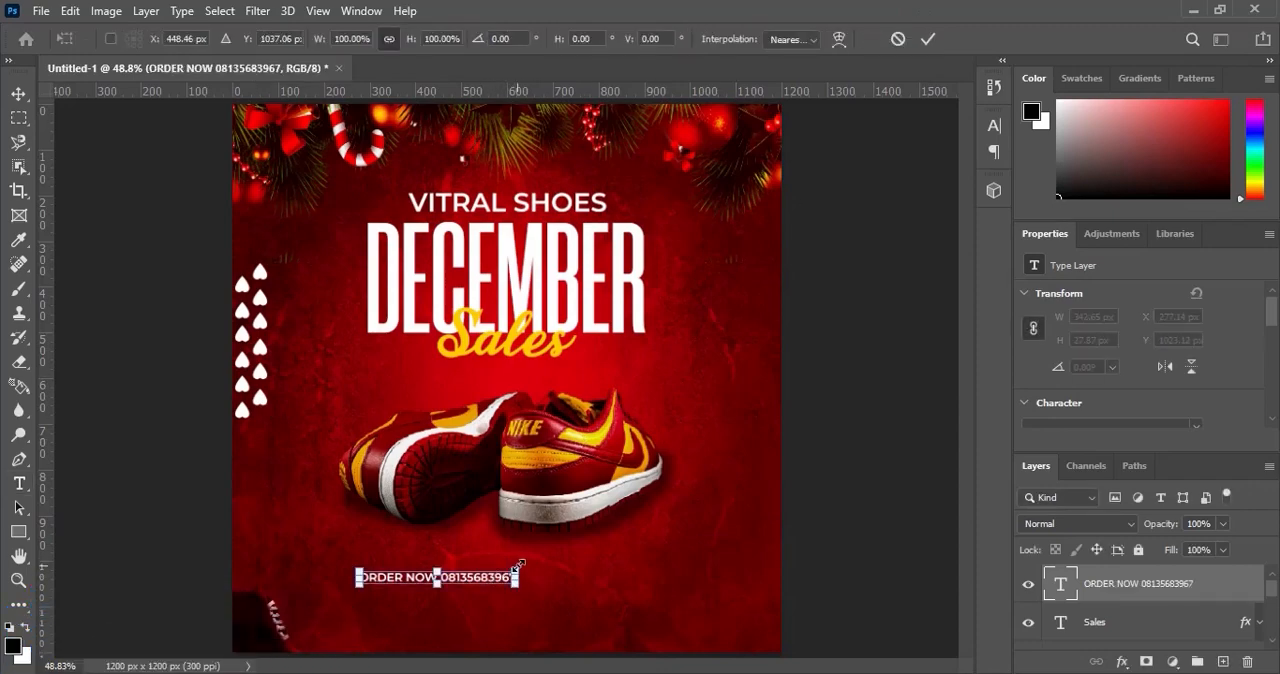
{"action": "left_click_drag", "start_coordinate": [518, 567], "coordinate": [538, 560]}
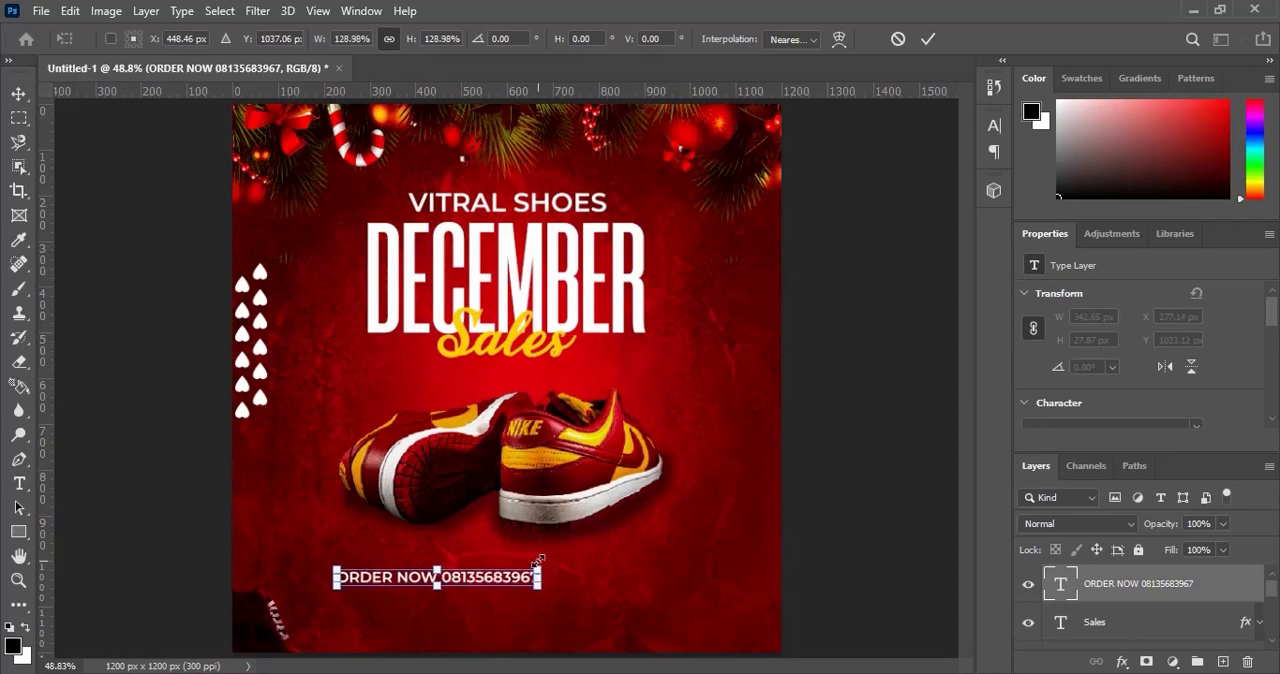
{"action": "left_click", "coordinate": [928, 38]}
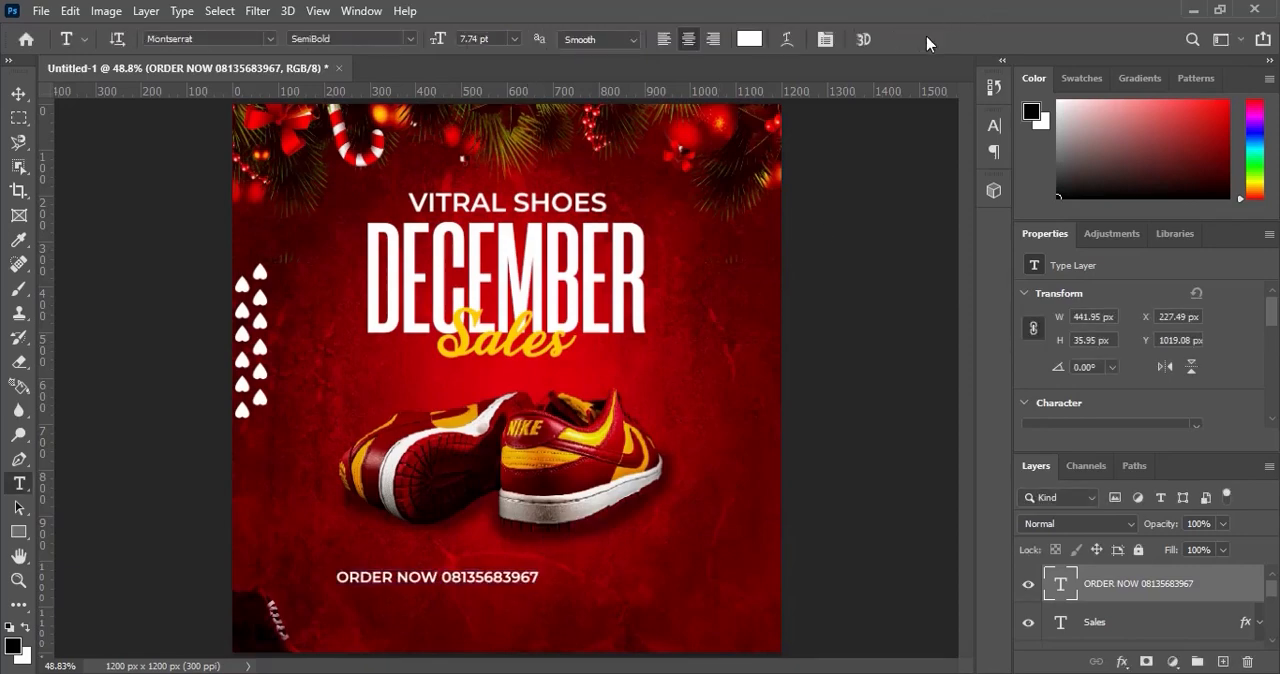
Centre the ORDER NOW line horizontally on the canvas, clear the selection, and move the text down to about Y 1055 px.
{"action": "key", "text": "ctrl+a"}
{"action": "key", "text": "v"}
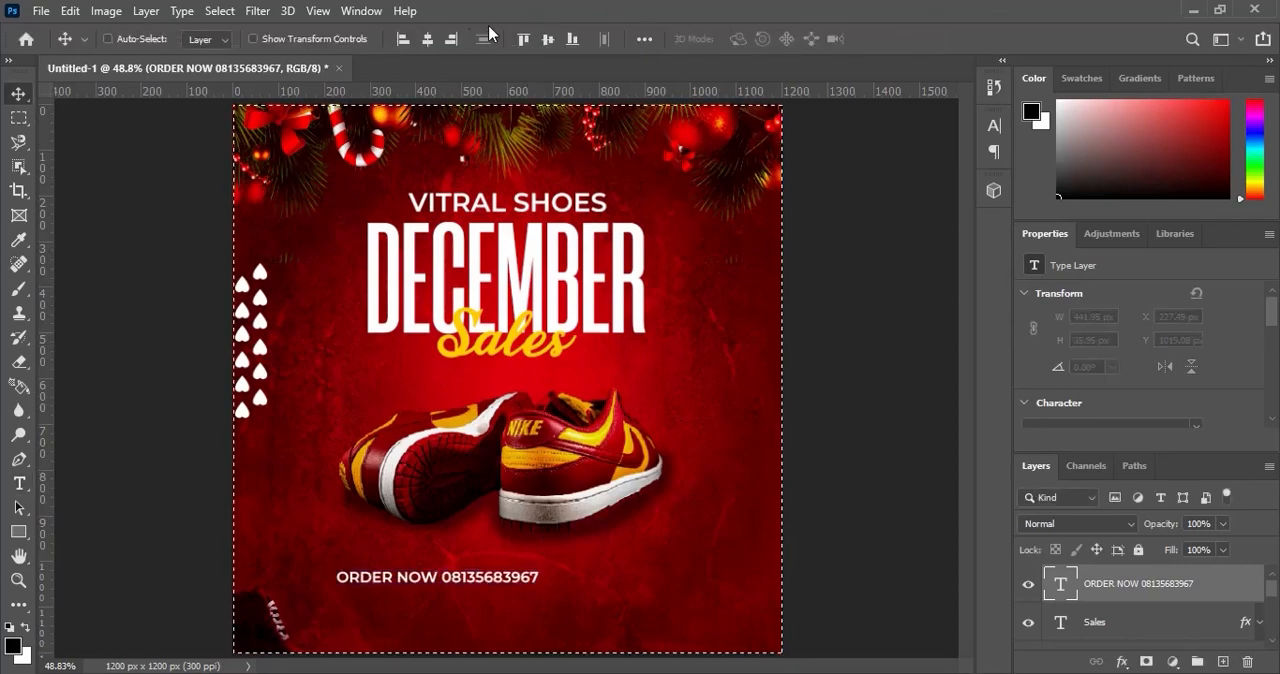
{"action": "left_click", "coordinate": [427, 39]}
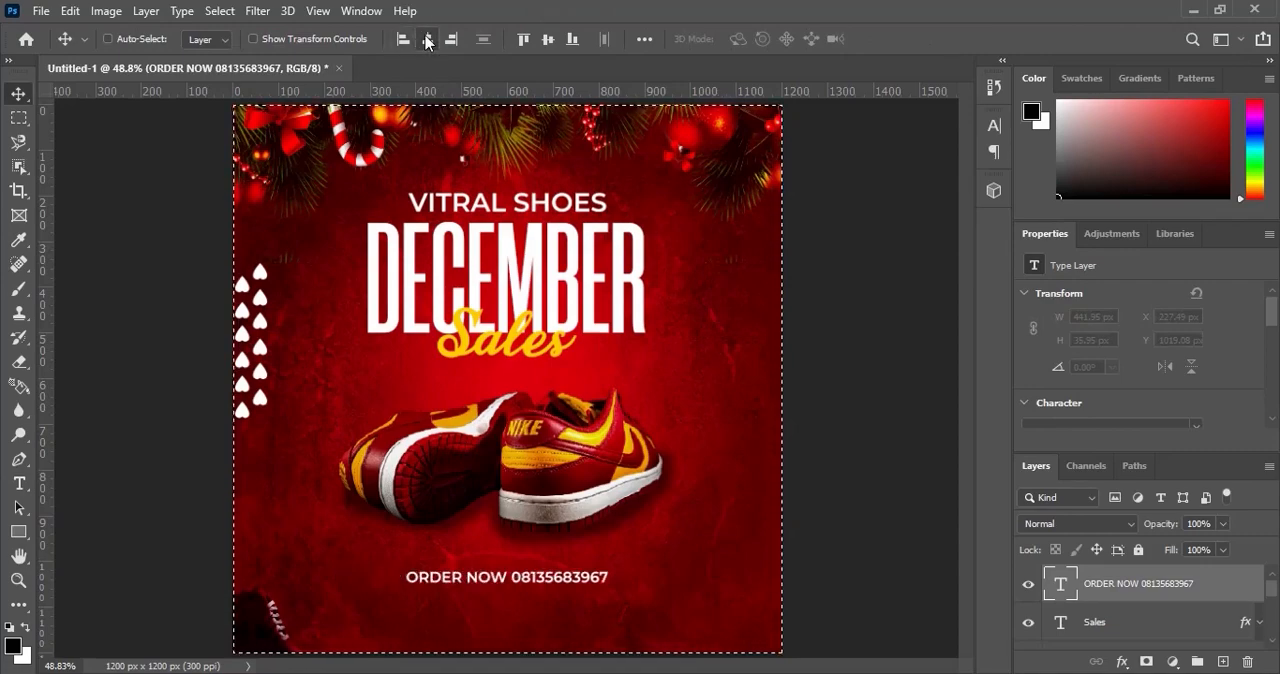
{"action": "key", "text": "ctrl+d"}
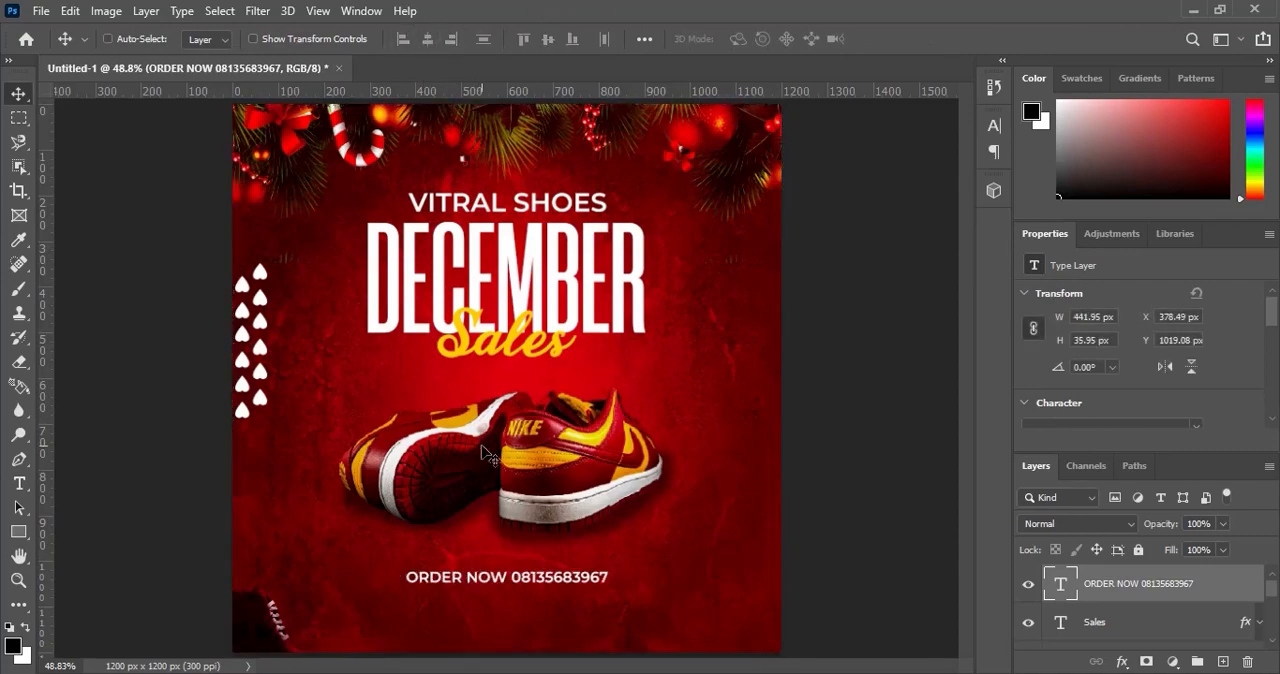
{"action": "left_click_drag", "start_coordinate": [565, 572], "coordinate": [565, 589]}
Draw a thin horizontal rectangle about 466 px wide and 3 px high directly beneath the ORDER NOW text.
{"action": "left_click", "coordinate": [13, 539]}
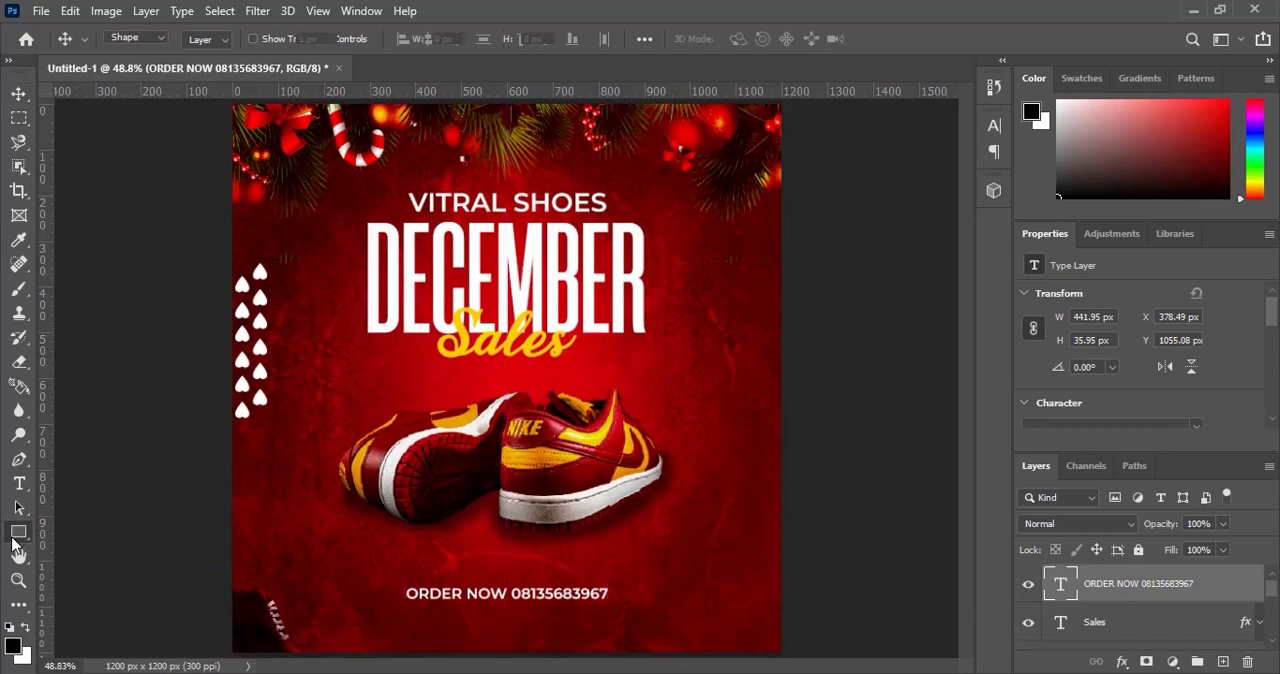
{"action": "left_click_drag", "start_coordinate": [403, 600], "coordinate": [614, 600]}
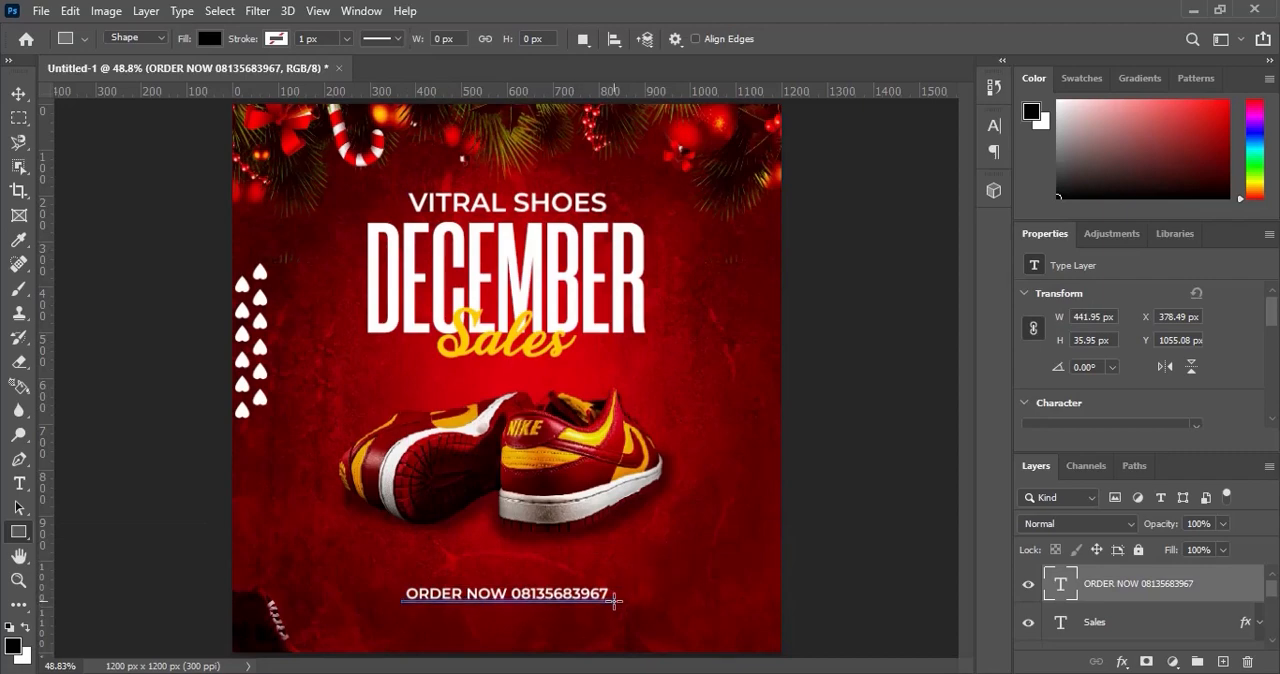
{"action": "left_click", "coordinate": [21, 92]}
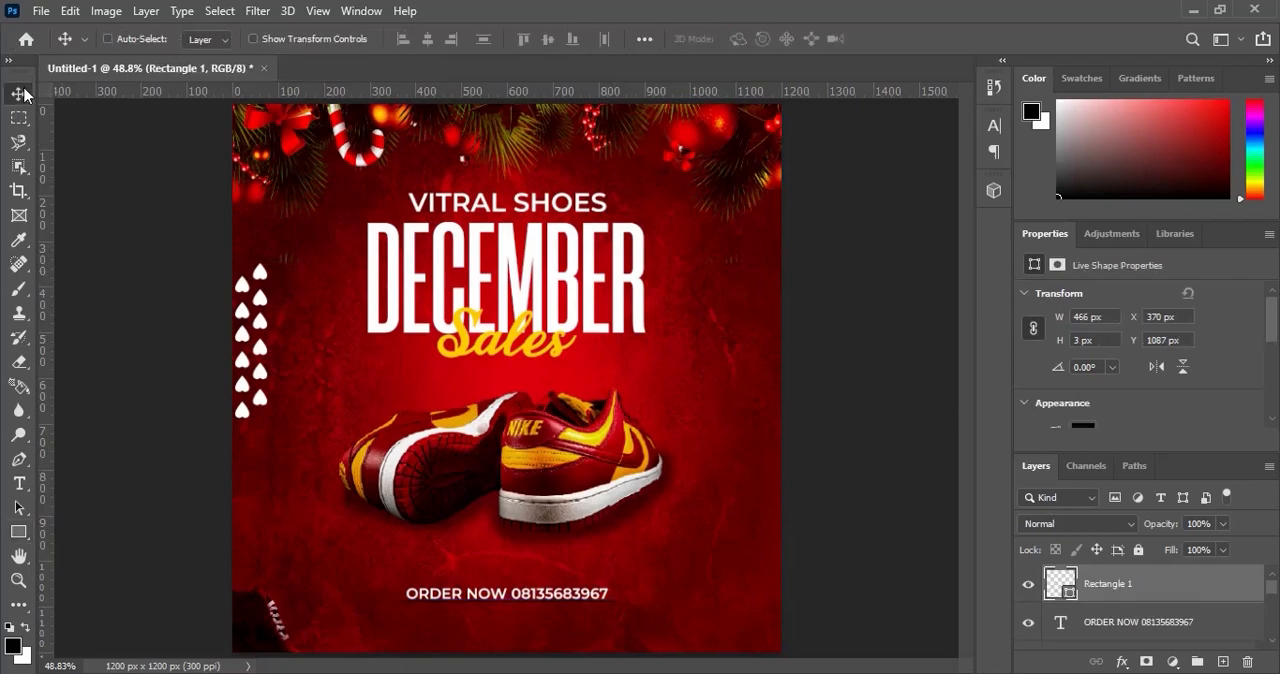
Fill the thin rectangle with white #ffffff and nudge it down to Y 1092 px.
{"action": "double_click", "coordinate": [1066, 583]}
{"action": "left_click", "coordinate": [1019, 63]}
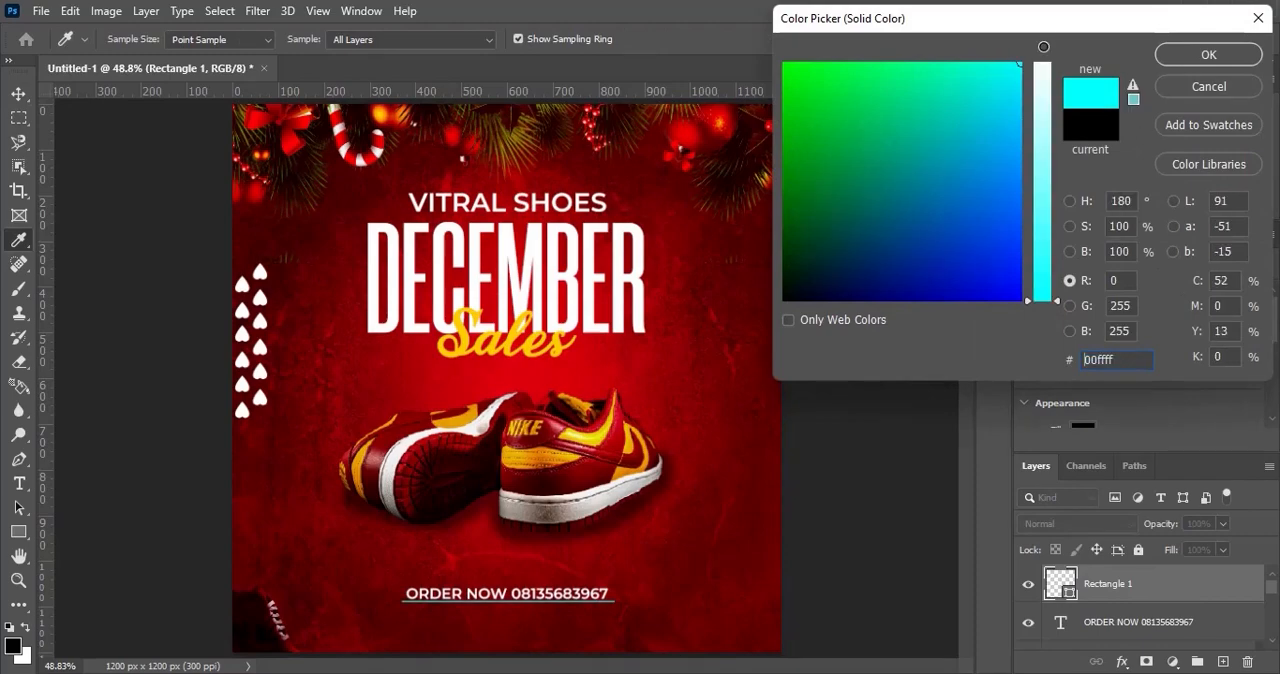
{"action": "left_click_drag", "start_coordinate": [1043, 95], "coordinate": [1051, 56]}
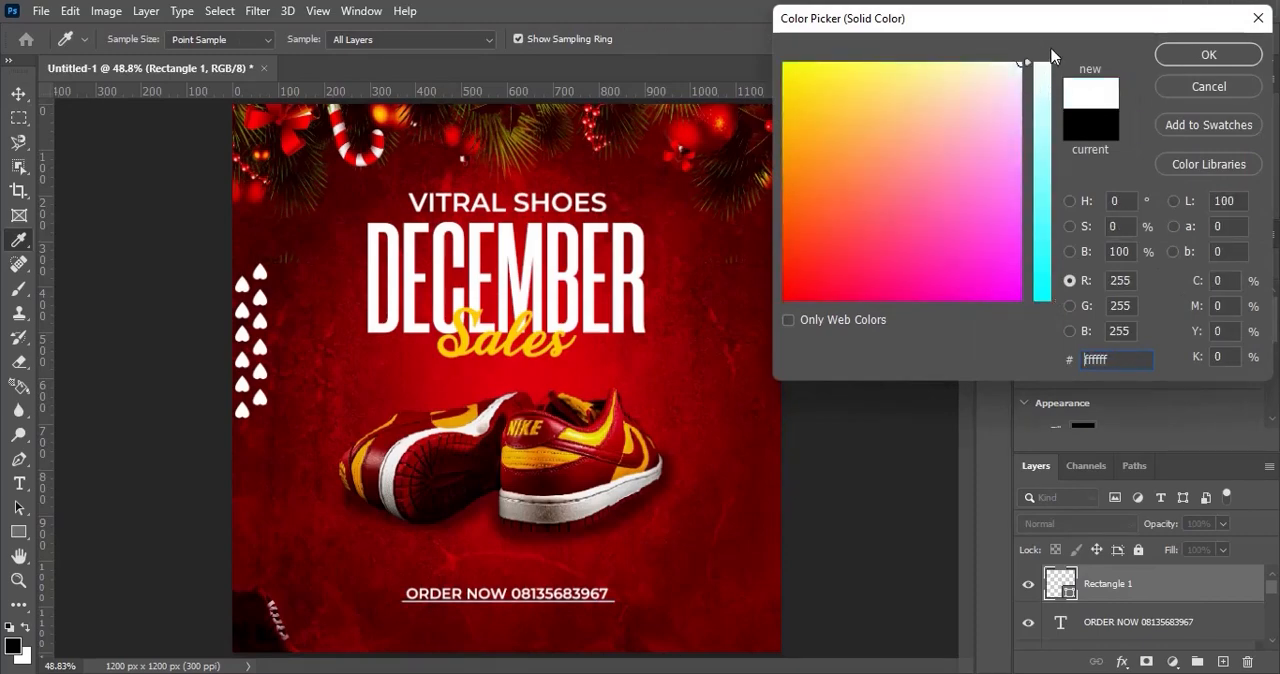
{"action": "left_click", "coordinate": [1207, 52]}
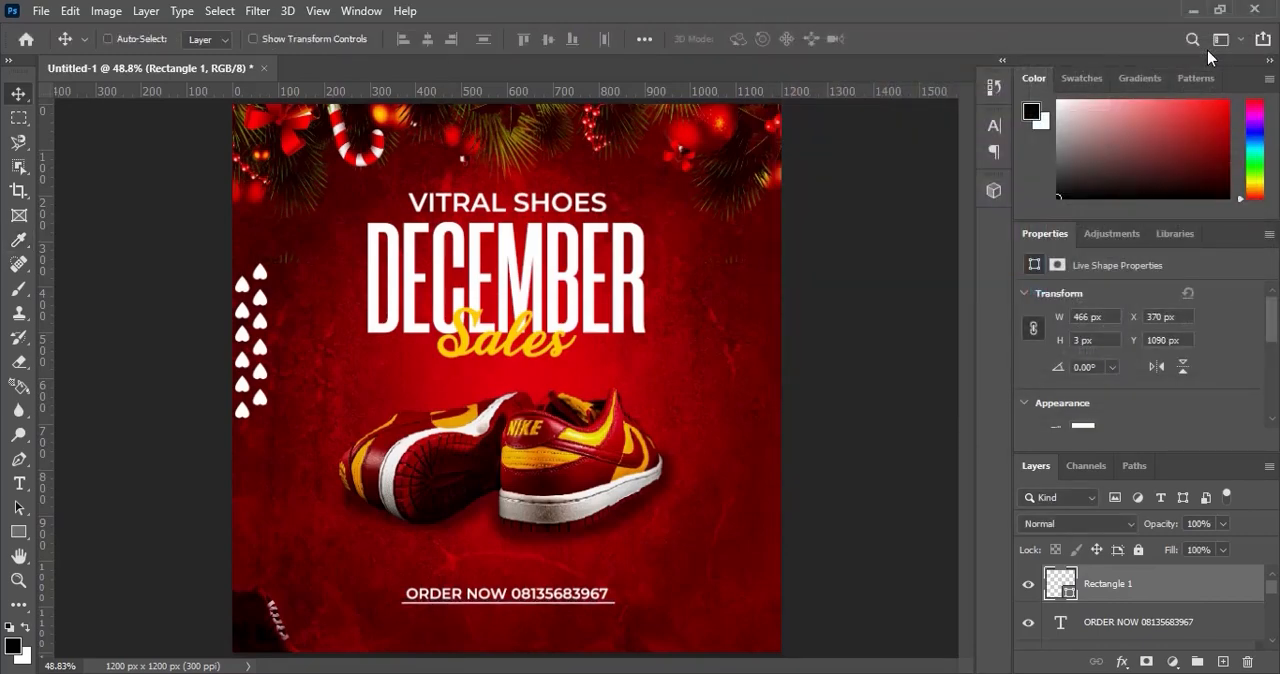
{"action": "key", "text": "Down"}
{"action": "key", "text": "Down"}
Rasterize the white line and apply a Motion Blur at angle 0° with a distance of 110 pixels.
{"action": "left_click", "coordinate": [253, 14]}
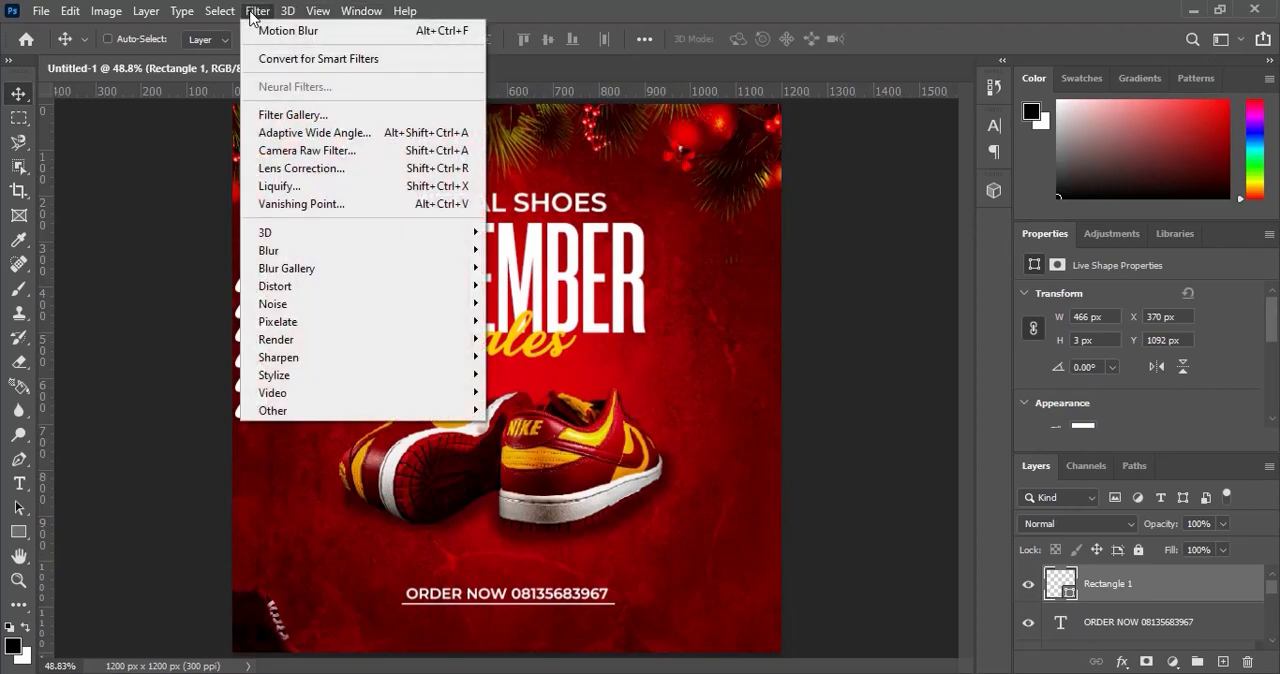
{"action": "mouse_move", "coordinate": [328, 271]}
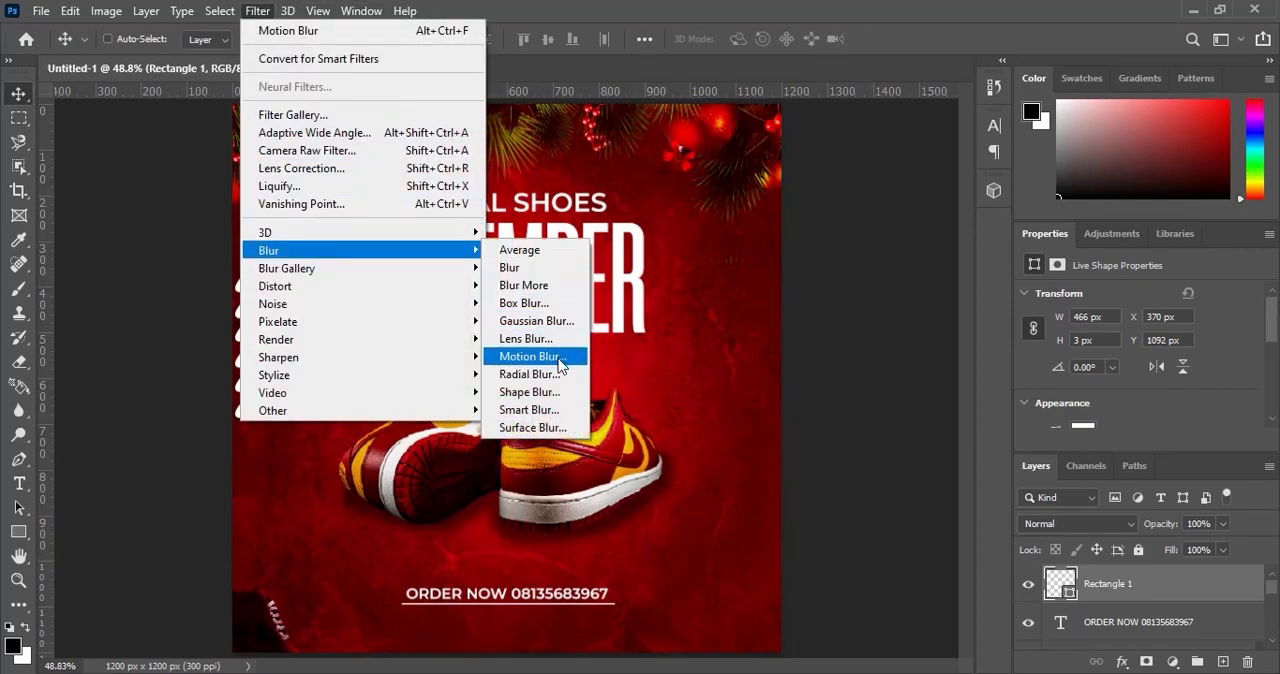
{"action": "left_click", "coordinate": [560, 357]}
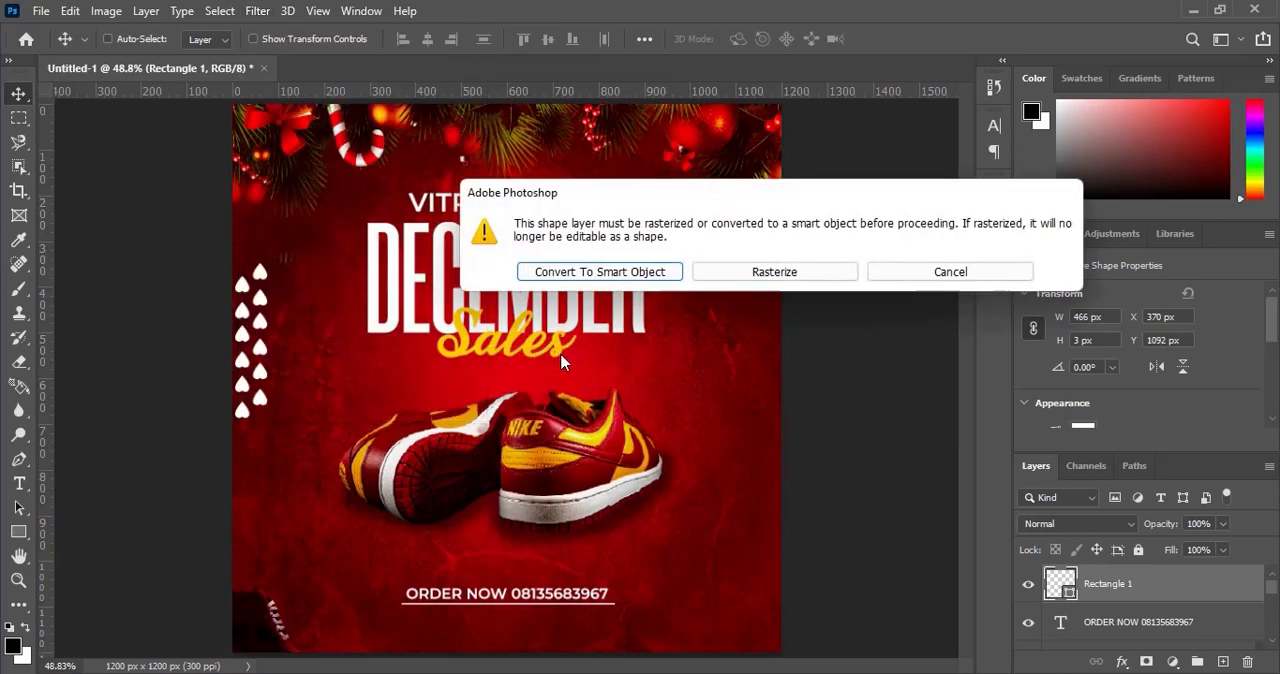
{"action": "left_click", "coordinate": [806, 272]}
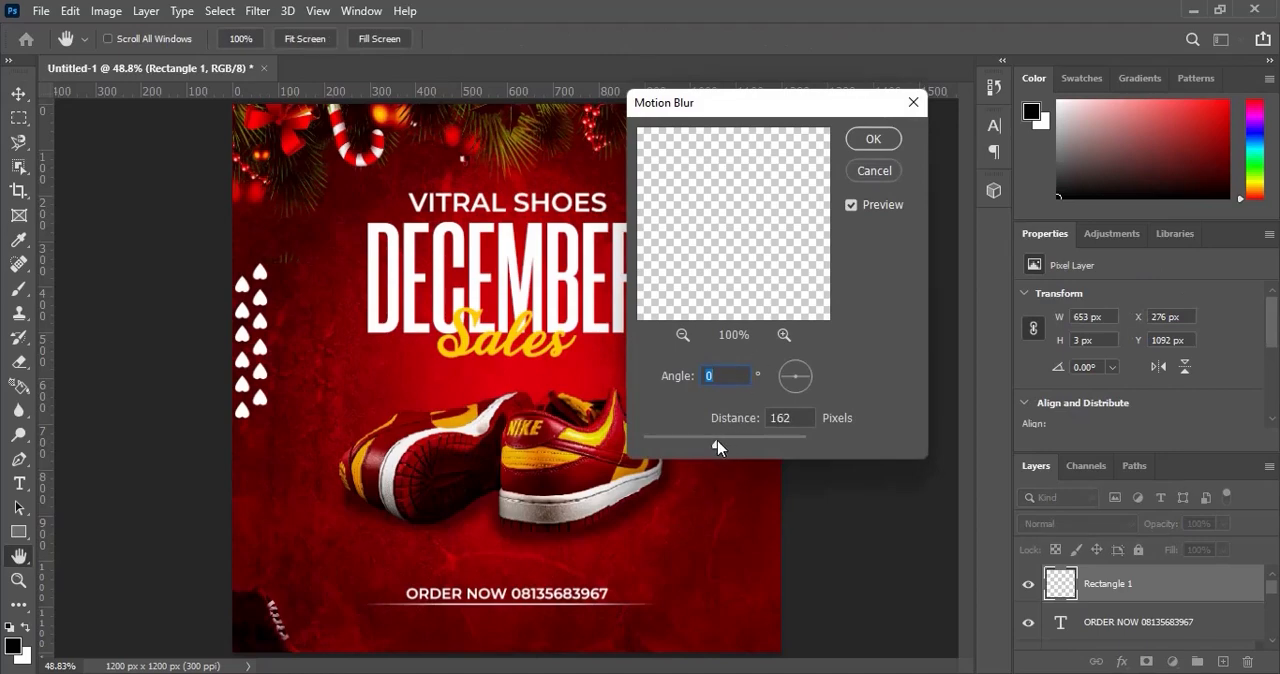
{"action": "left_click_drag", "start_coordinate": [717, 441], "coordinate": [746, 445]}
{"action": "left_click_drag", "start_coordinate": [745, 452], "coordinate": [707, 450]}
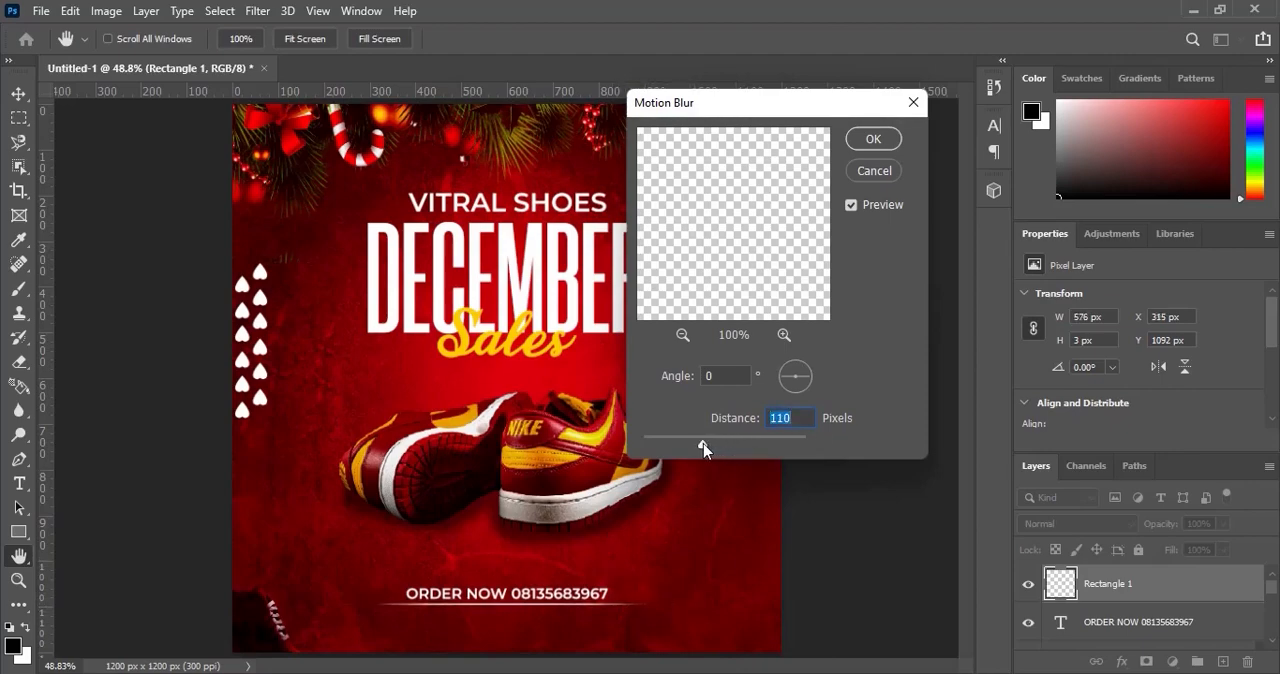
{"action": "left_click", "coordinate": [871, 141]}
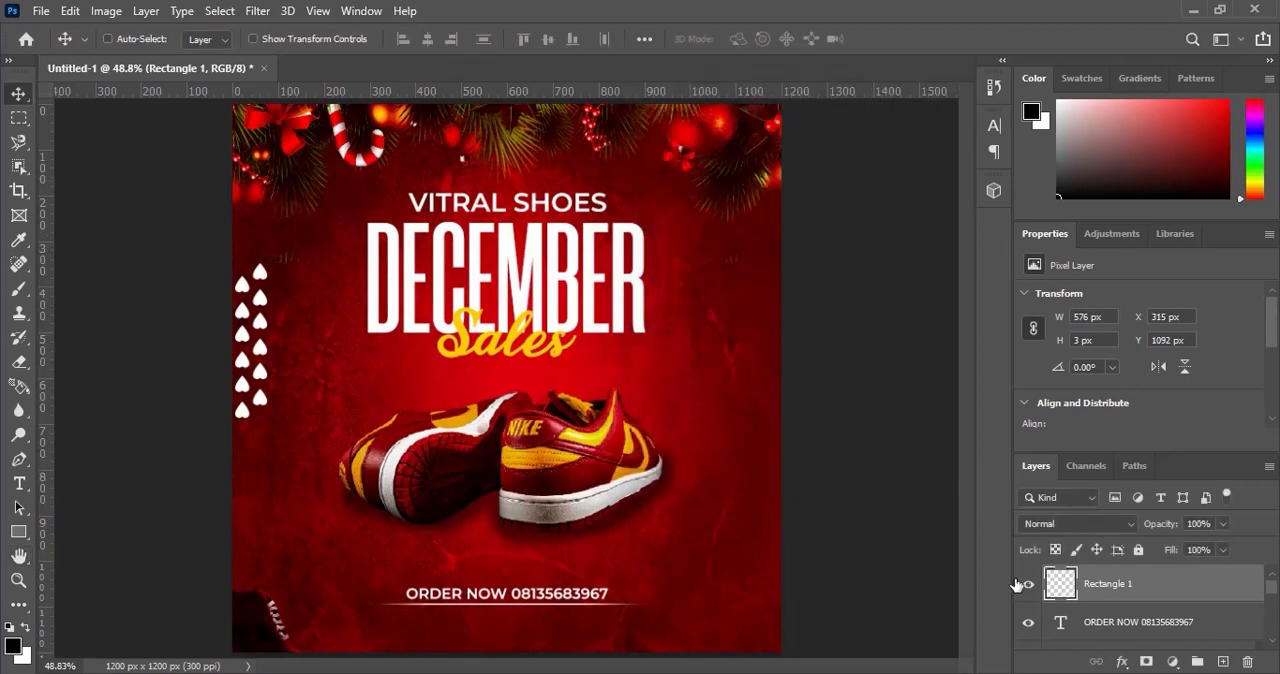
Duplicate the ORDER NOW text layer, stack the copy above Rectangle 1, and place it below the line at about Y 1116 px.
{"action": "left_click", "coordinate": [1140, 628]}
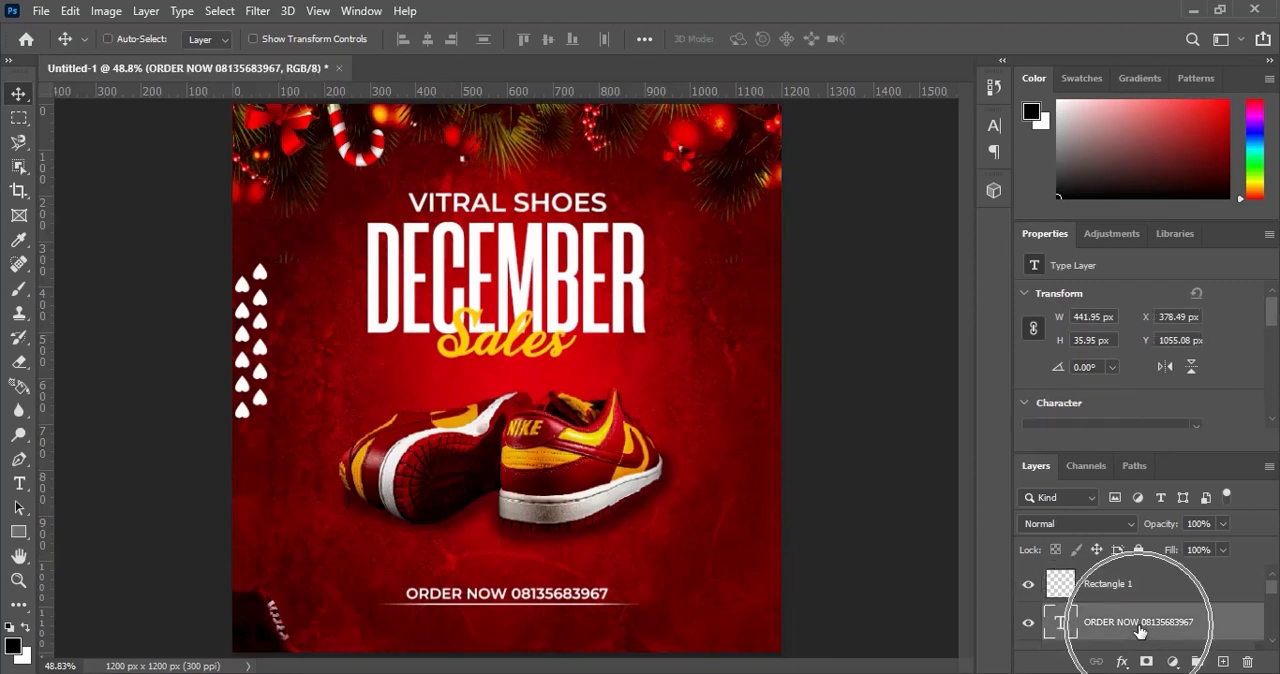
{"action": "key", "text": "ctrl+j"}
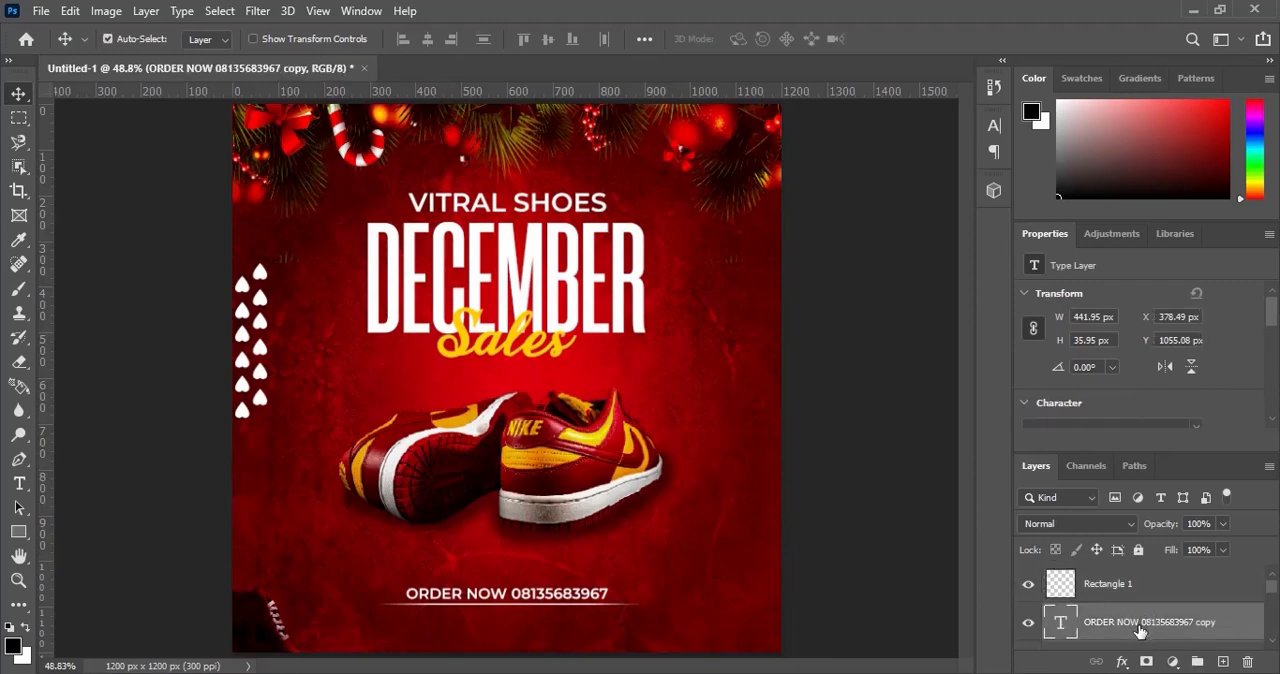
{"action": "left_click_drag", "start_coordinate": [1140, 628], "coordinate": [1115, 572]}
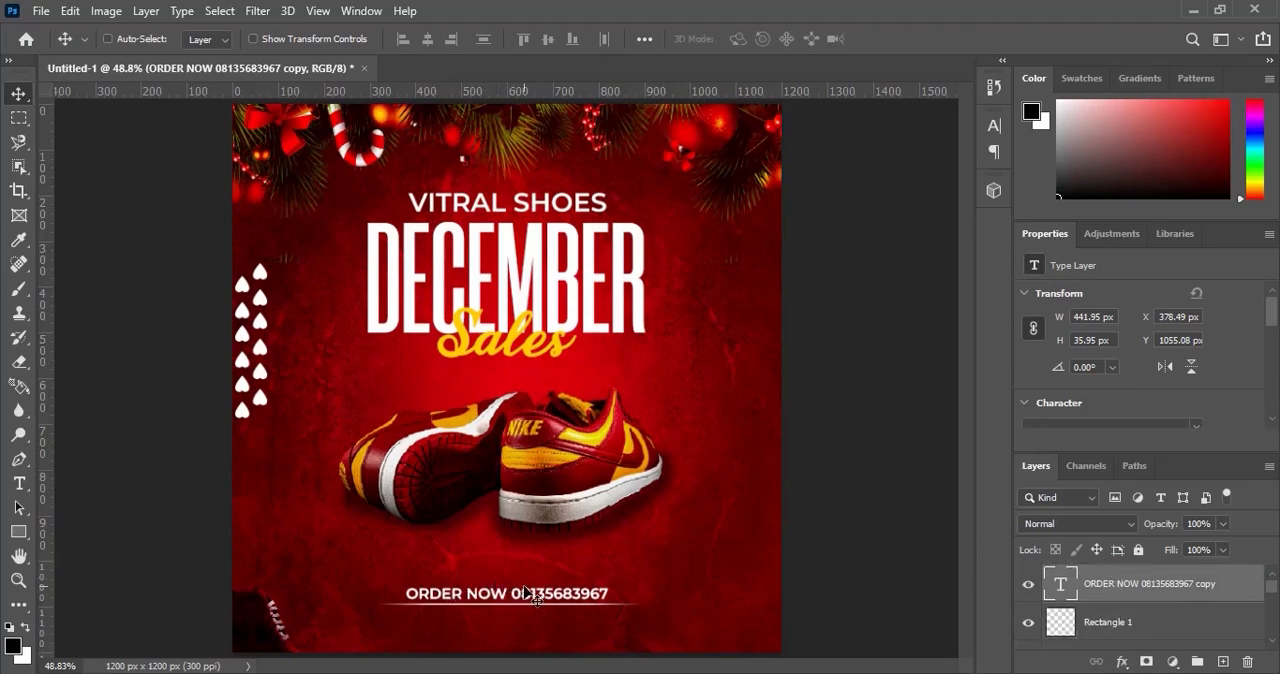
{"action": "left_click_drag", "start_coordinate": [524, 593], "coordinate": [524, 620]}
{"action": "key", "text": "Up"}
{"action": "key", "text": "Up"}
{"action": "key", "text": "Up"}
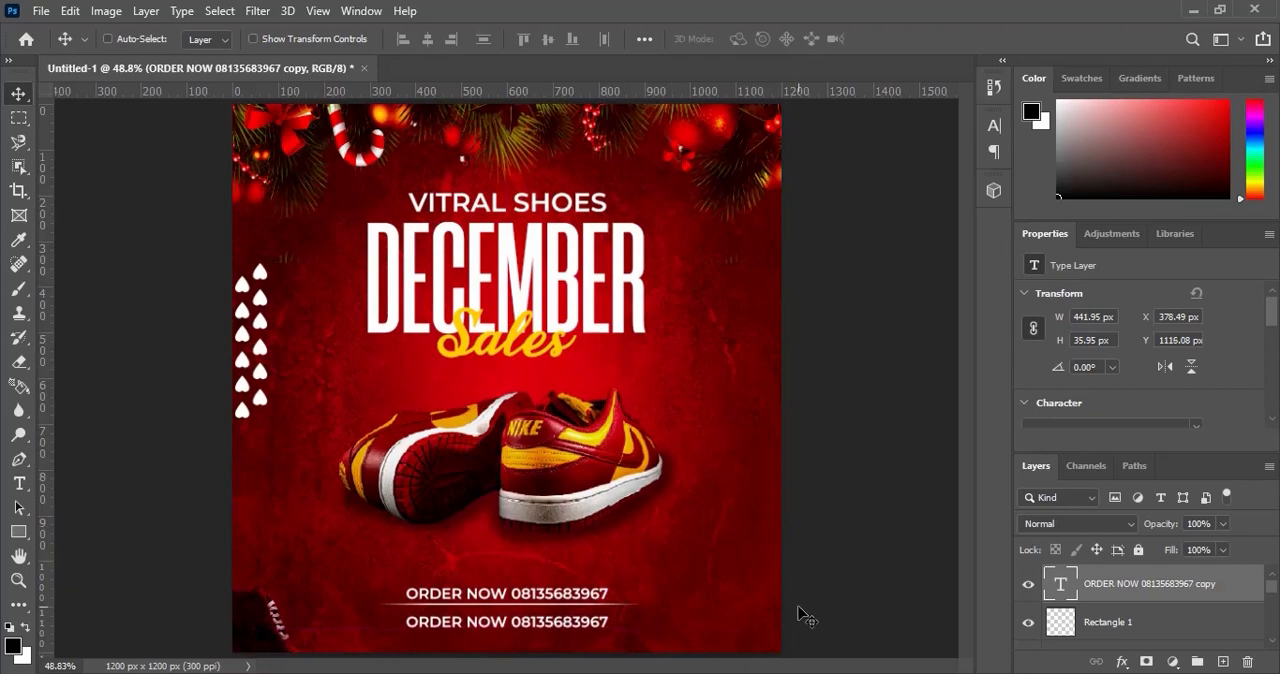
Replace the duplicated line's text with vitralshoes and commit the edit.
{"action": "left_click", "coordinate": [19, 483]}
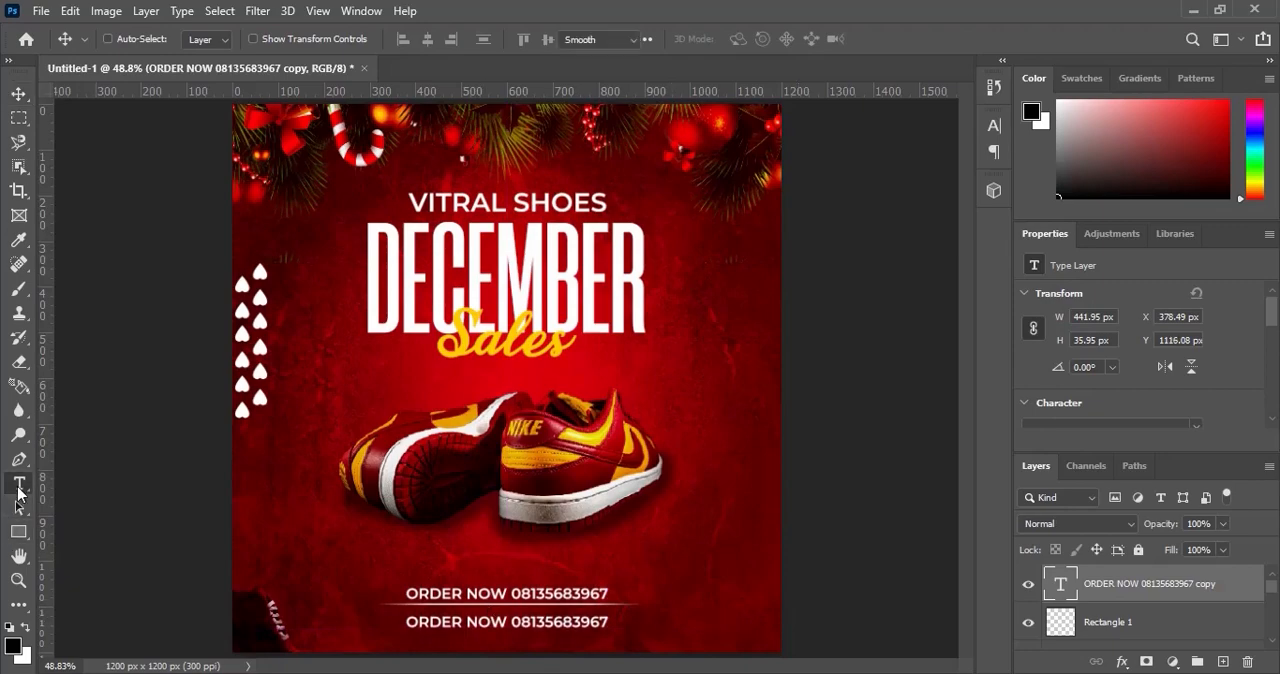
{"action": "left_click", "coordinate": [523, 626]}
{"action": "key", "text": "ctrl+a"}
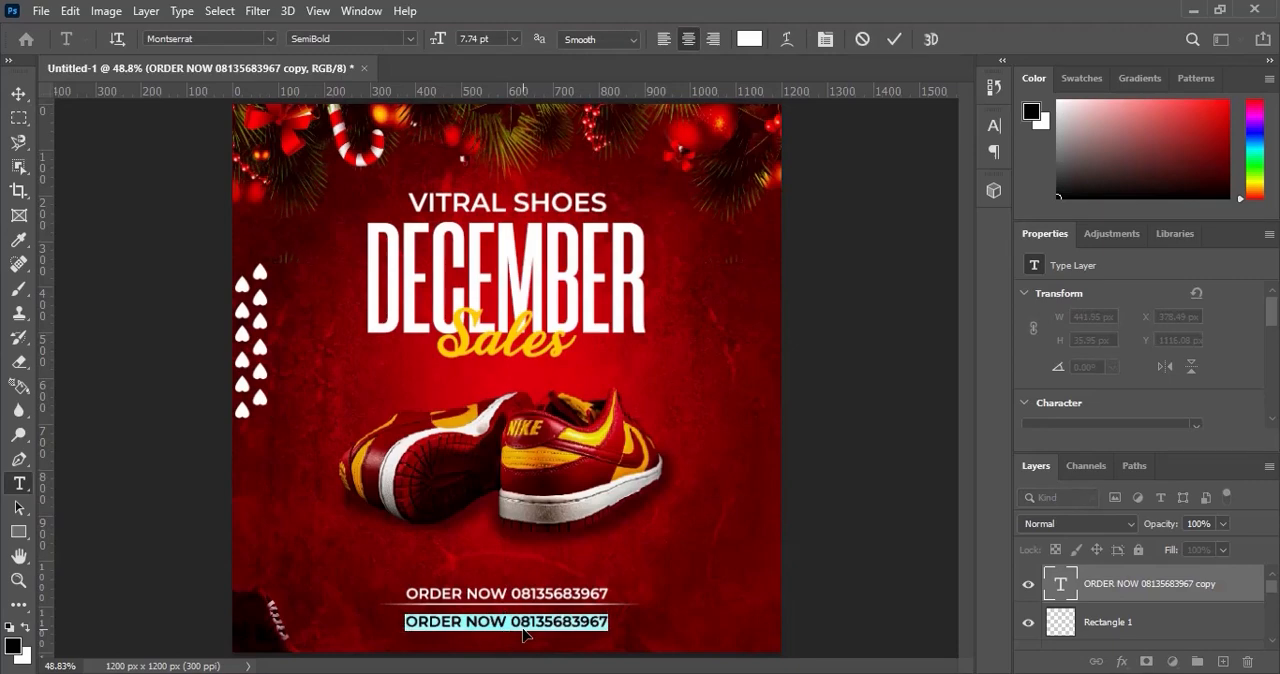
{"action": "type", "text": "vit"}
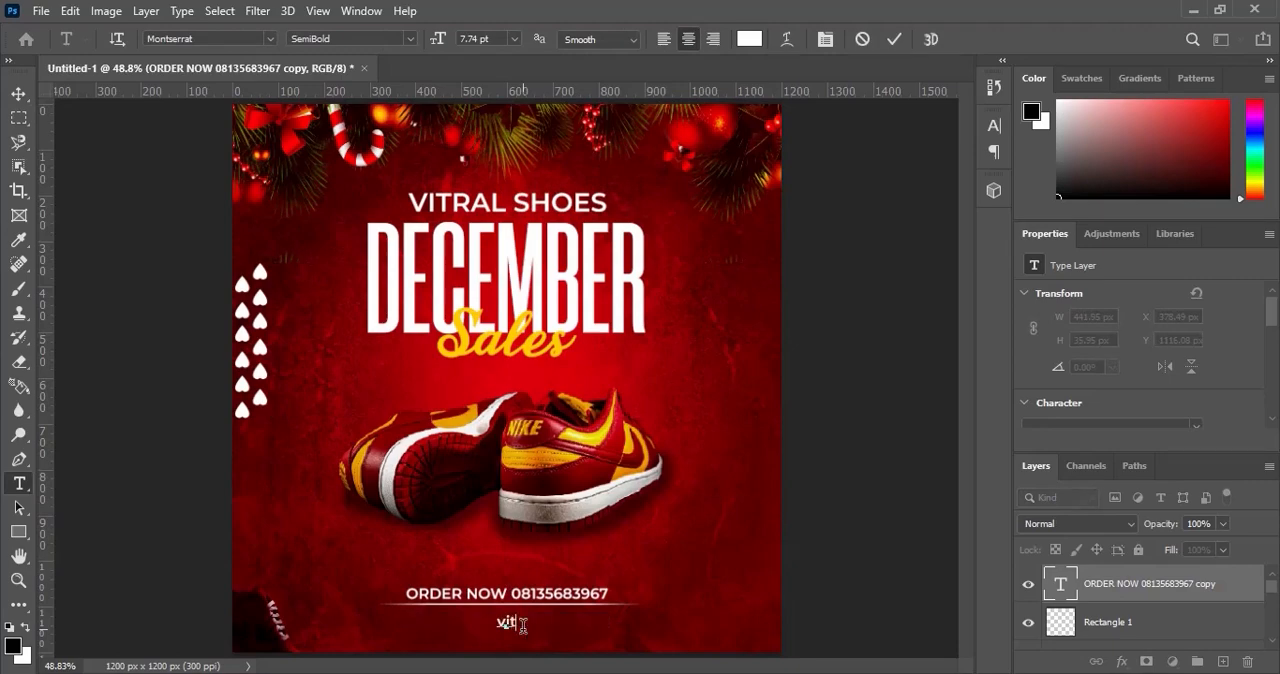
{"action": "type", "text": "ralshoes"}
{"action": "left_click", "coordinate": [894, 41]}
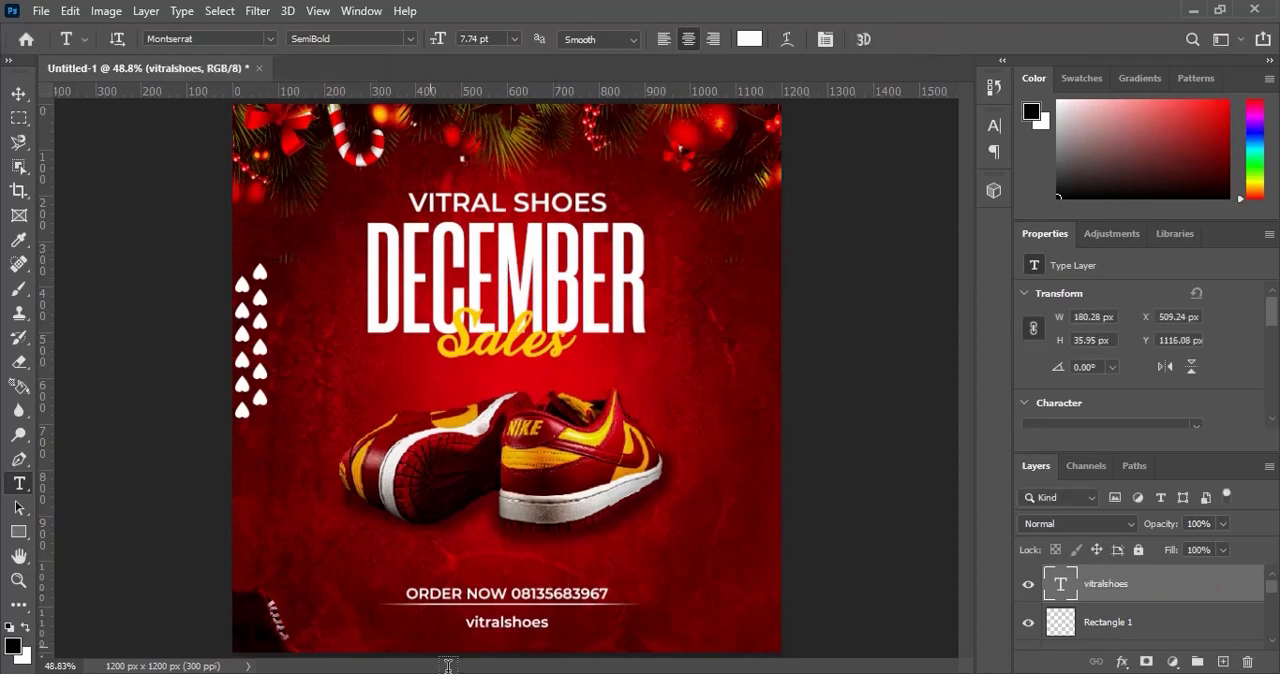
{"action": "left_click", "coordinate": [19, 94]}
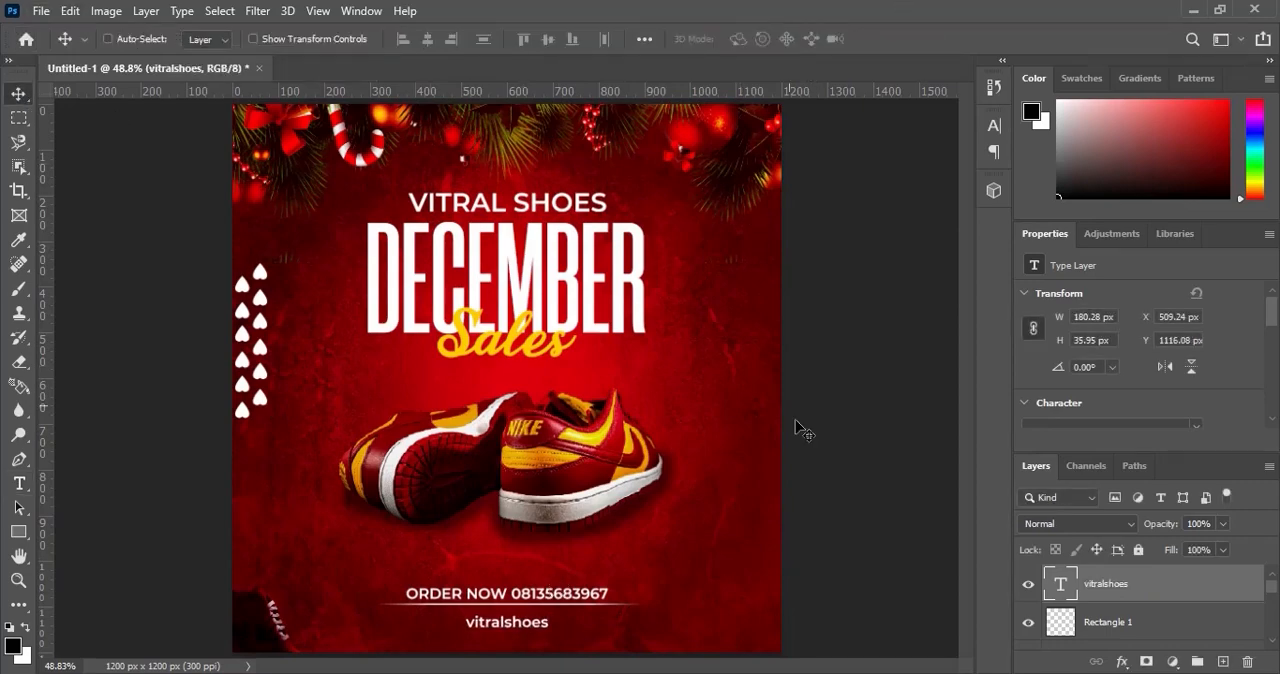
Switch to File Explorer, place the IG image from the DECEMBER SALES folder in the flyer, and move its icon just left of vitralshoes.
{"action": "key", "text": "alt+Tab"}
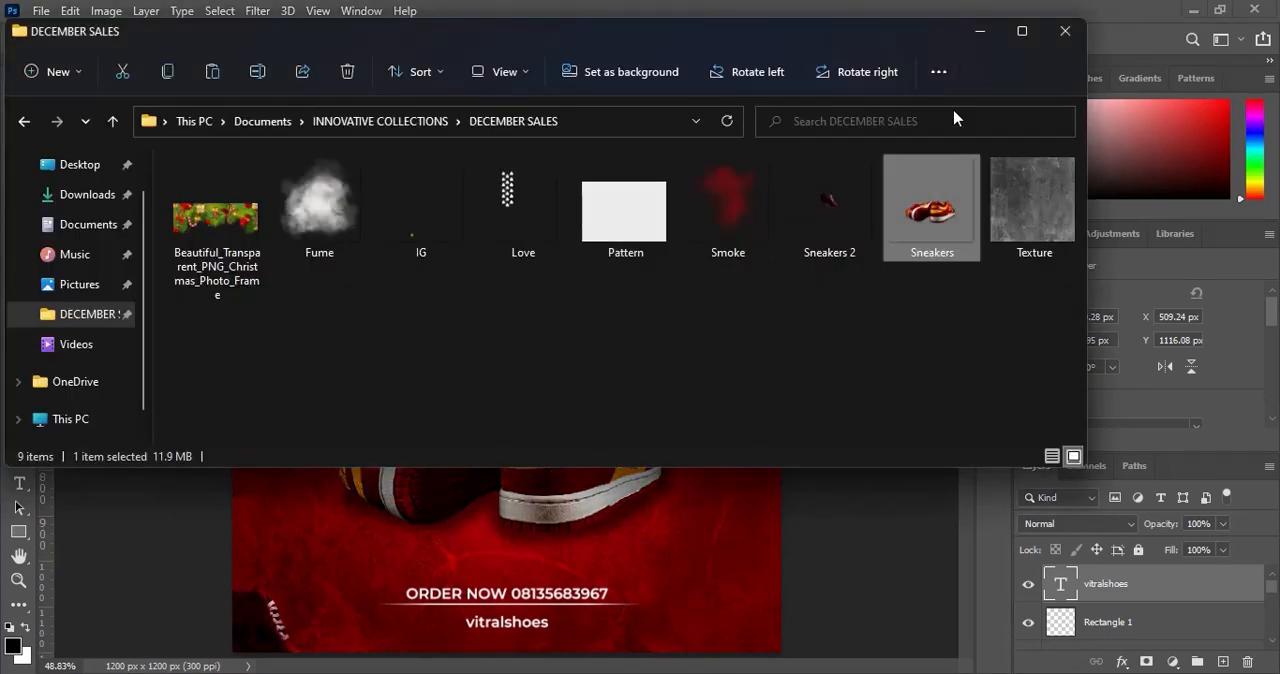
{"action": "left_click", "coordinate": [405, 210]}
{"action": "left_click_drag", "start_coordinate": [401, 205], "coordinate": [454, 572]}
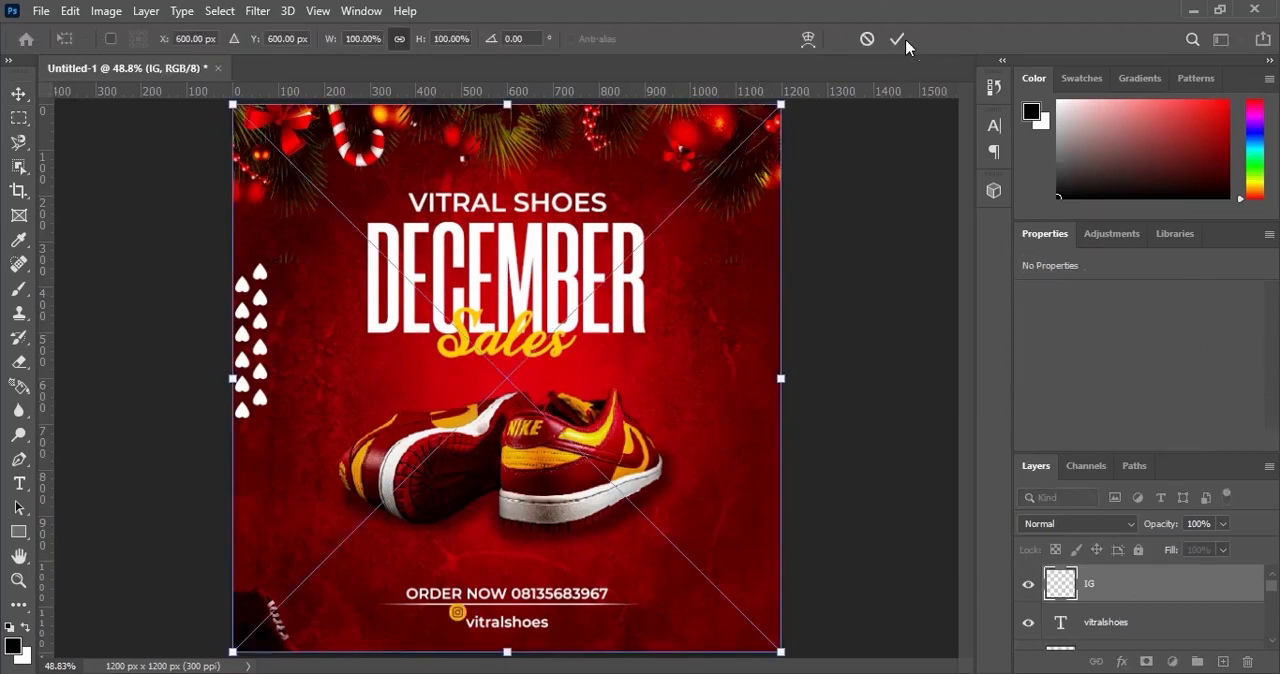
{"action": "left_click", "coordinate": [897, 38]}
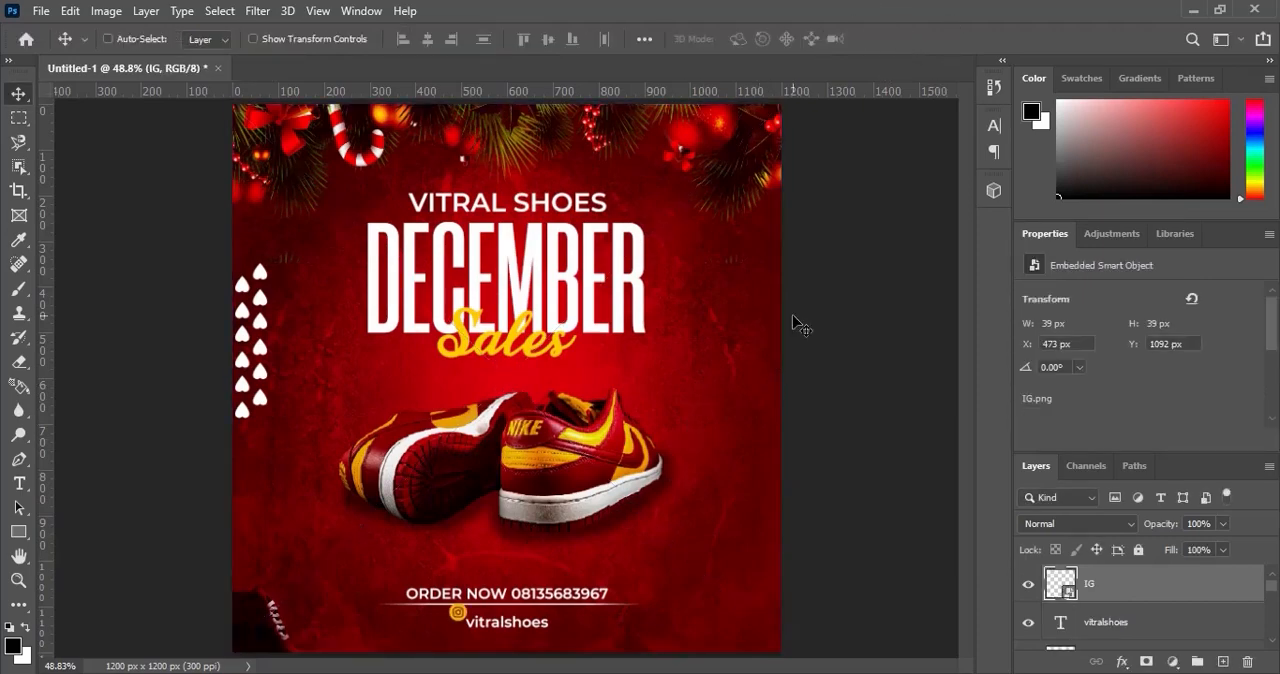
{"action": "left_click_drag", "start_coordinate": [455, 617], "coordinate": [442, 628]}
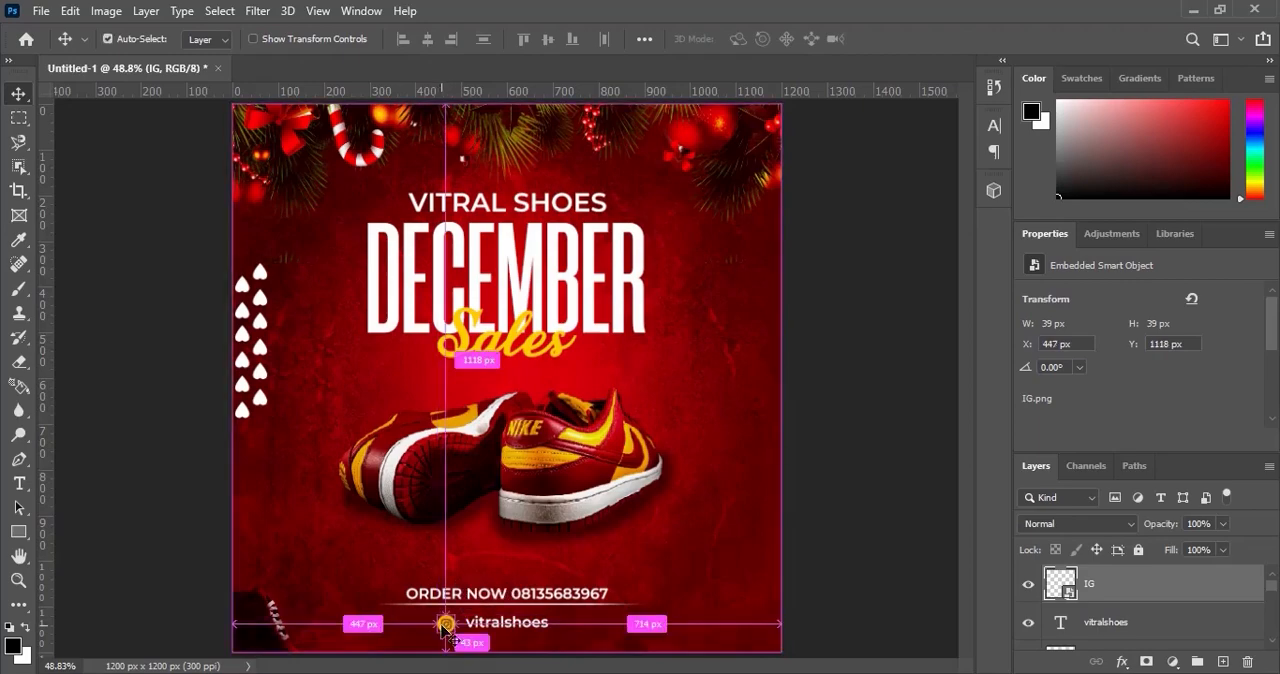
Align the vertical centres of the IG icon and the vitralshoes text.
{"action": "left_click", "coordinate": [442, 626], "text": "ctrl"}
{"action": "left_click", "coordinate": [442, 626], "text": "ctrl"}
{"action": "left_click", "coordinate": [442, 626], "text": "ctrl"}
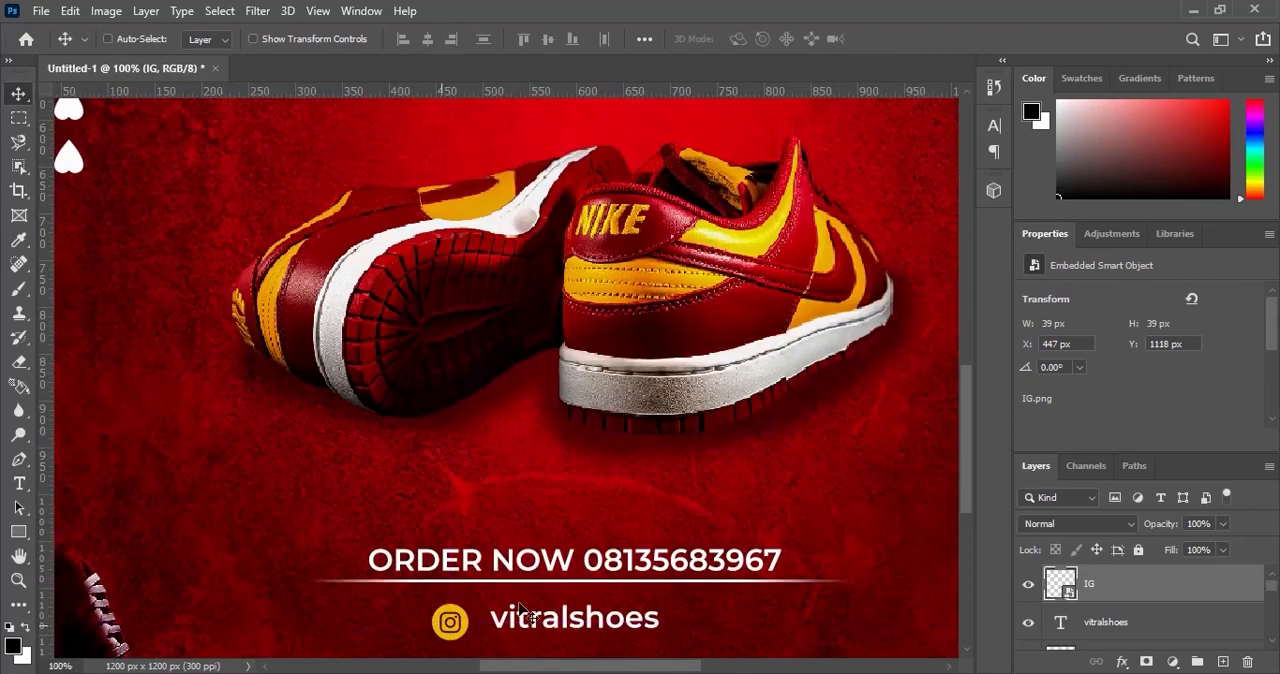
{"action": "left_click_drag", "start_coordinate": [966, 482], "coordinate": [965, 514]}
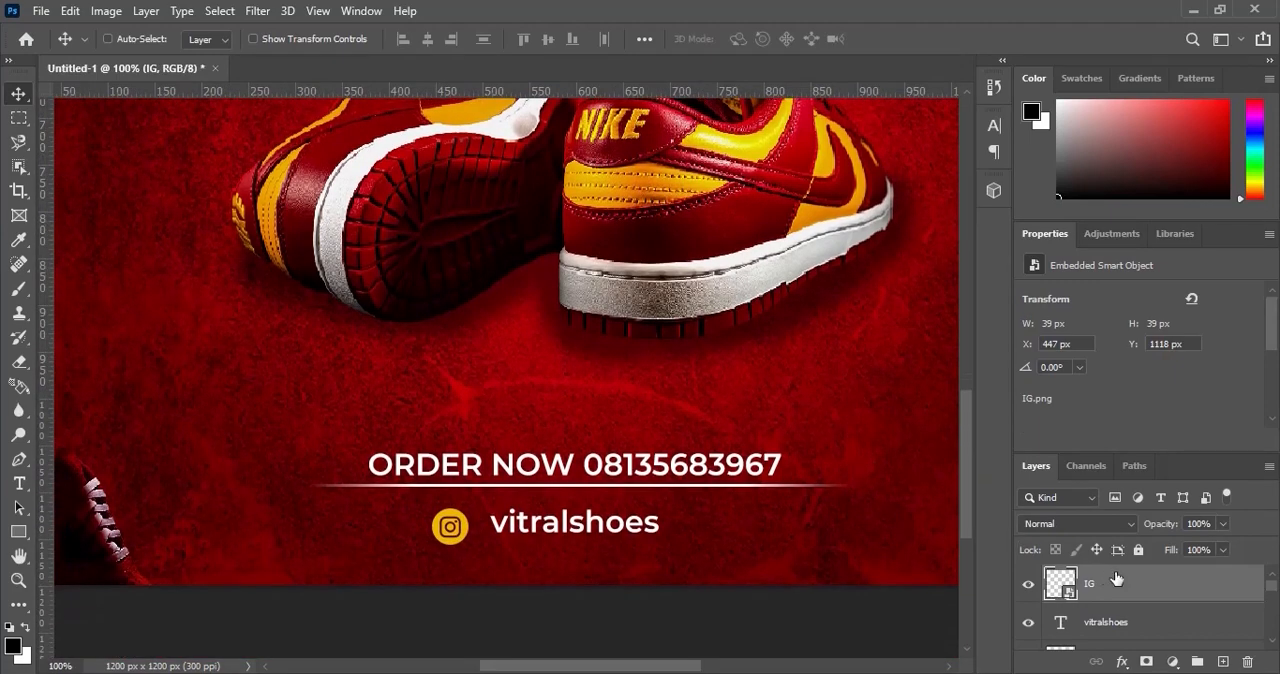
{"action": "left_click", "coordinate": [1134, 625], "text": "shift"}
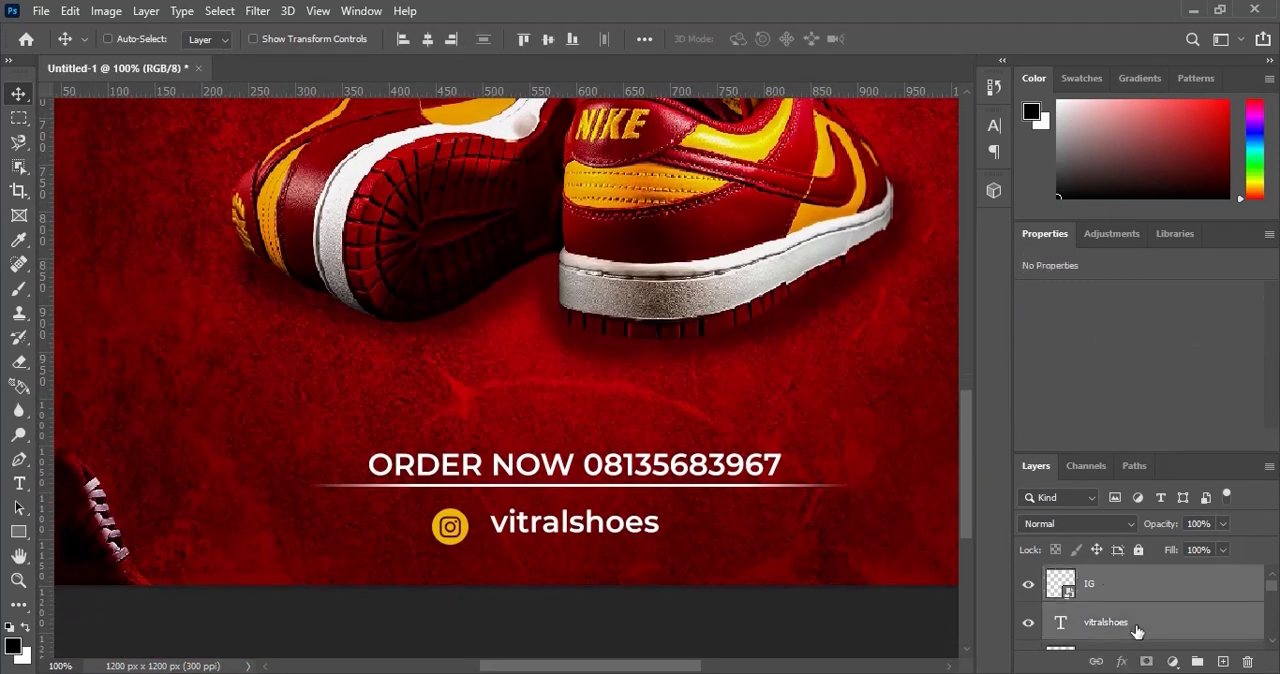
{"action": "left_click", "coordinate": [553, 42]}
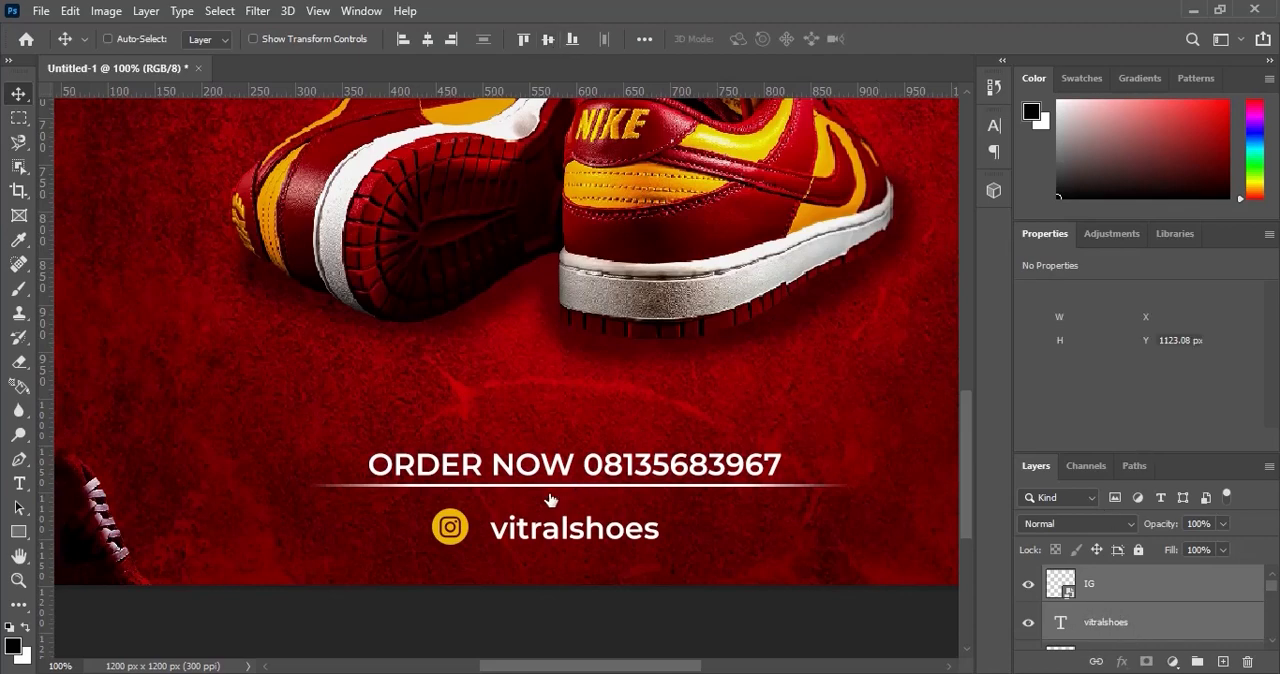
Move the vitralshoes text closer to the IG icon and nudge it to about X 495 px, Y 1118 px.
{"action": "left_click_drag", "start_coordinate": [600, 541], "coordinate": [582, 535]}
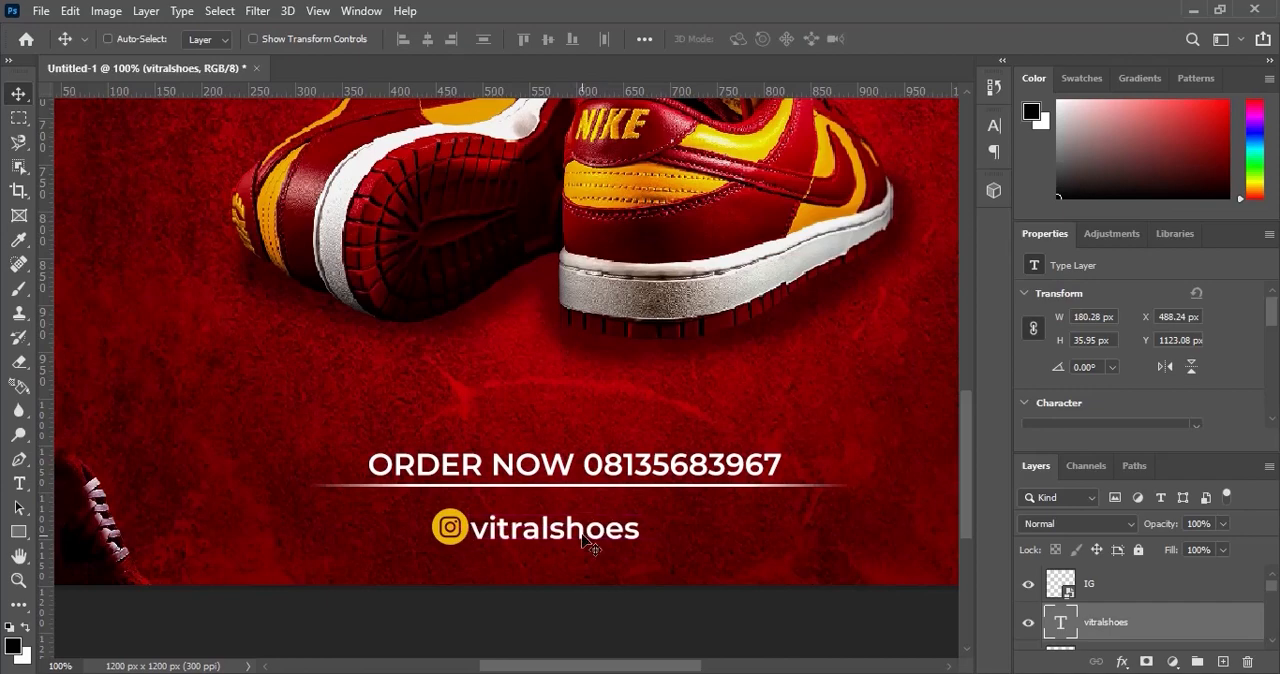
{"action": "key", "text": "Right"}
{"action": "key", "text": "Right"}
{"action": "key", "text": "Right"}
{"action": "key", "text": "Right"}
{"action": "key", "text": "Up"}
{"action": "key", "text": "Up"}
{"action": "key", "text": "Up"}
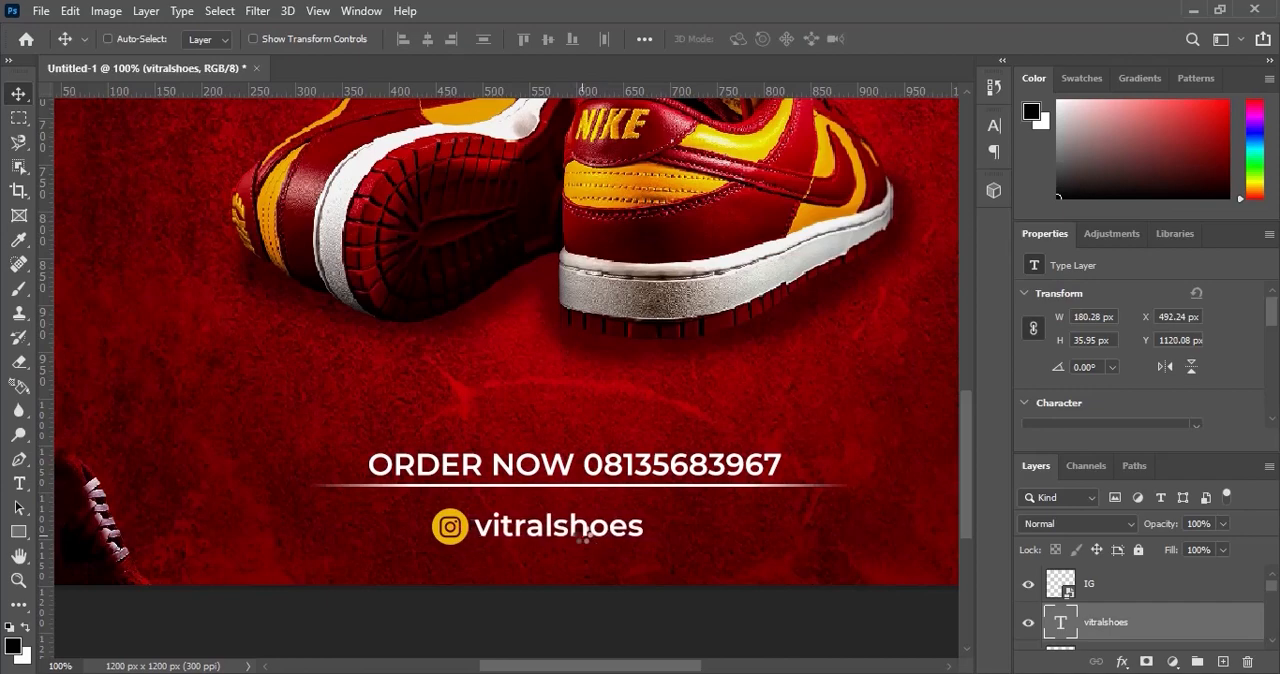
{"action": "key", "text": "Right"}
{"action": "key", "text": "Right"}
{"action": "key", "text": "Right"}
{"action": "key", "text": "Up"}
{"action": "key", "text": "Up"}
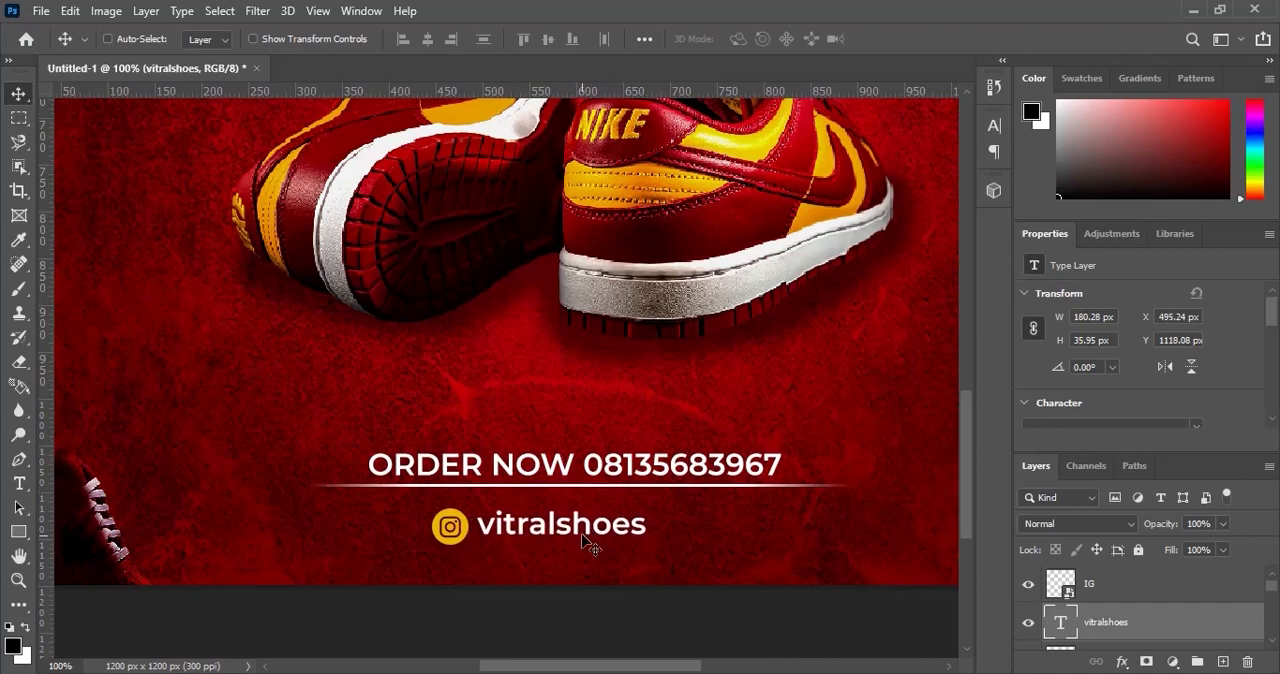
Group the IG icon with the vitralshoes text and name the group Instagram.
{"action": "left_click", "coordinate": [1127, 593], "text": "shift"}
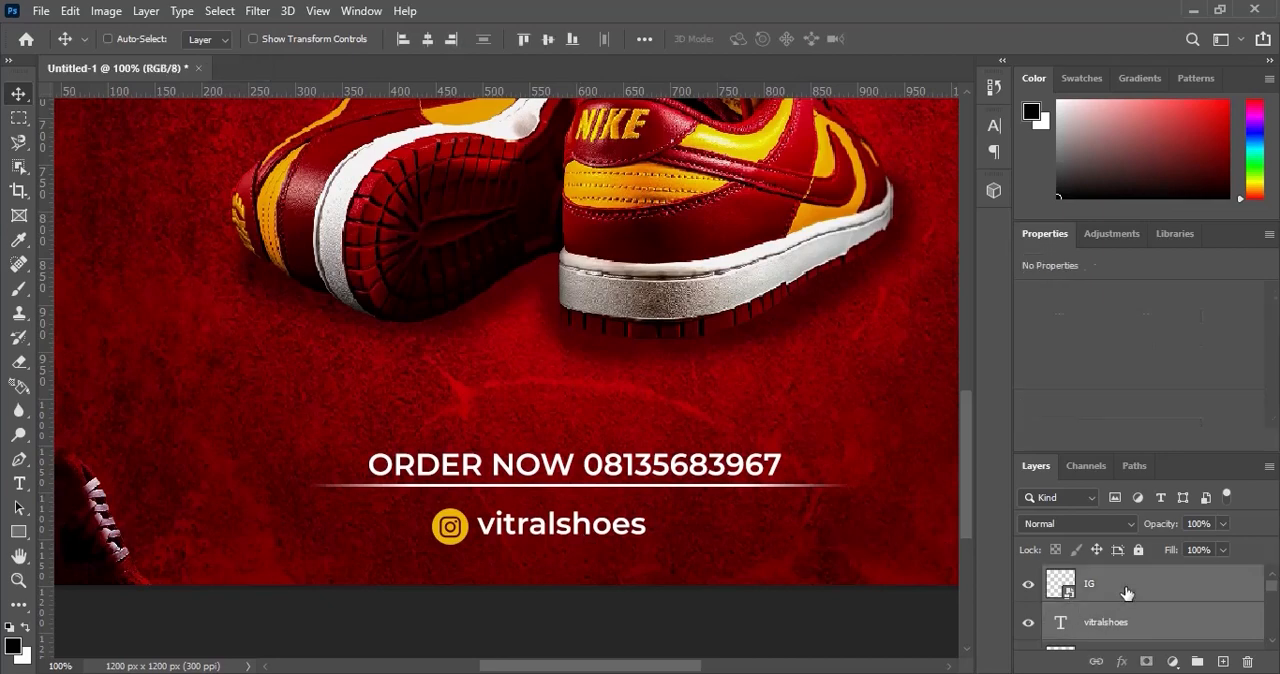
{"action": "key", "text": "ctrl+g"}
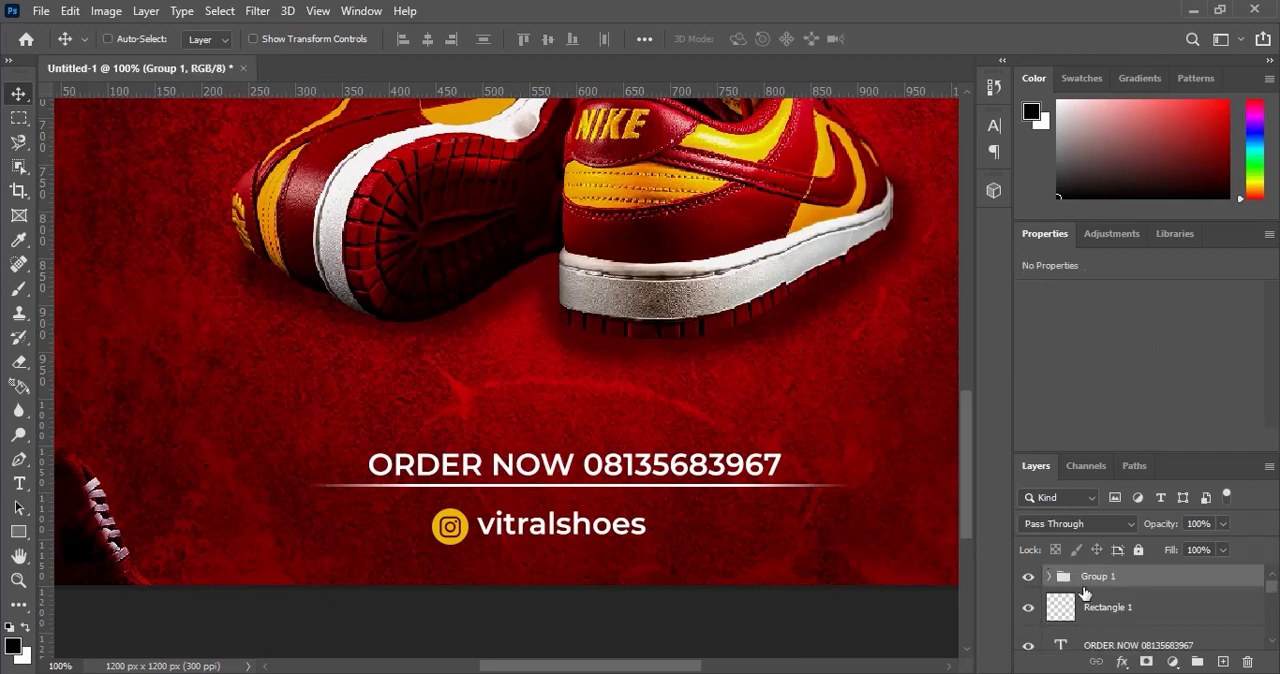
{"action": "double_click", "coordinate": [1104, 578]}
{"action": "type", "text": "Instagram"}
{"action": "key", "text": "Return"}
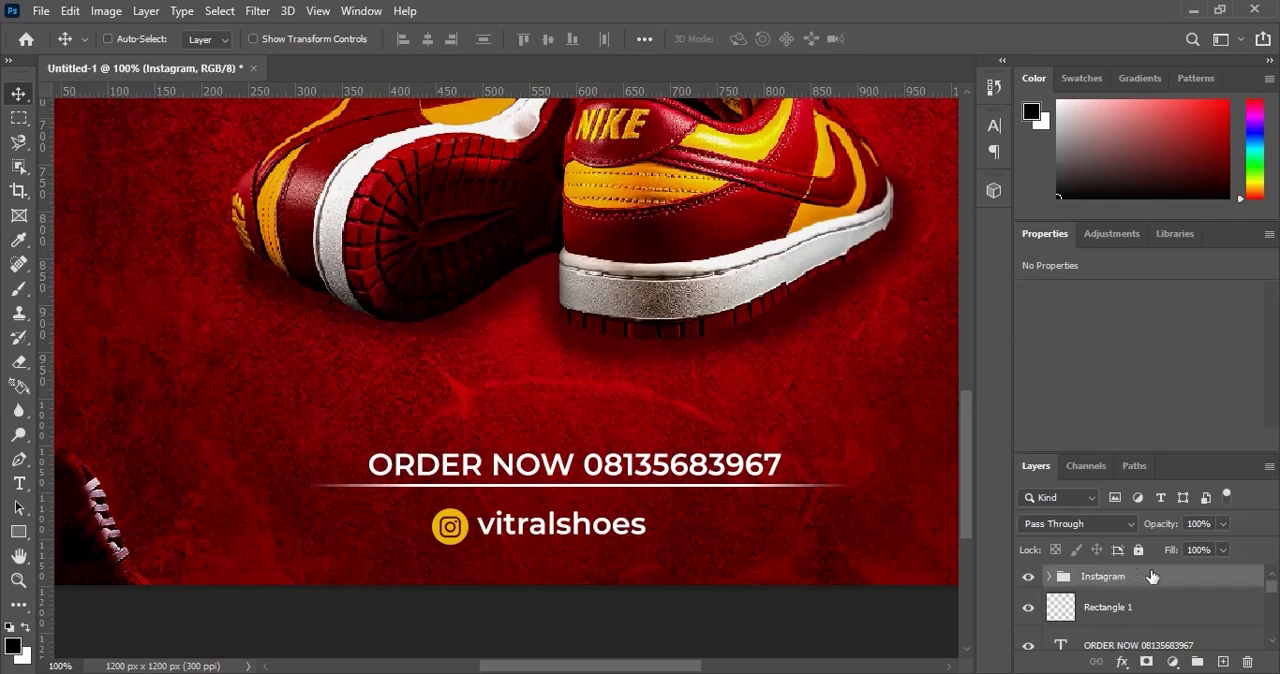
Paste the copied colour overlay style onto the Instagram group and centre the group horizontally on the canvas.
{"action": "right_click", "coordinate": [1153, 577]}
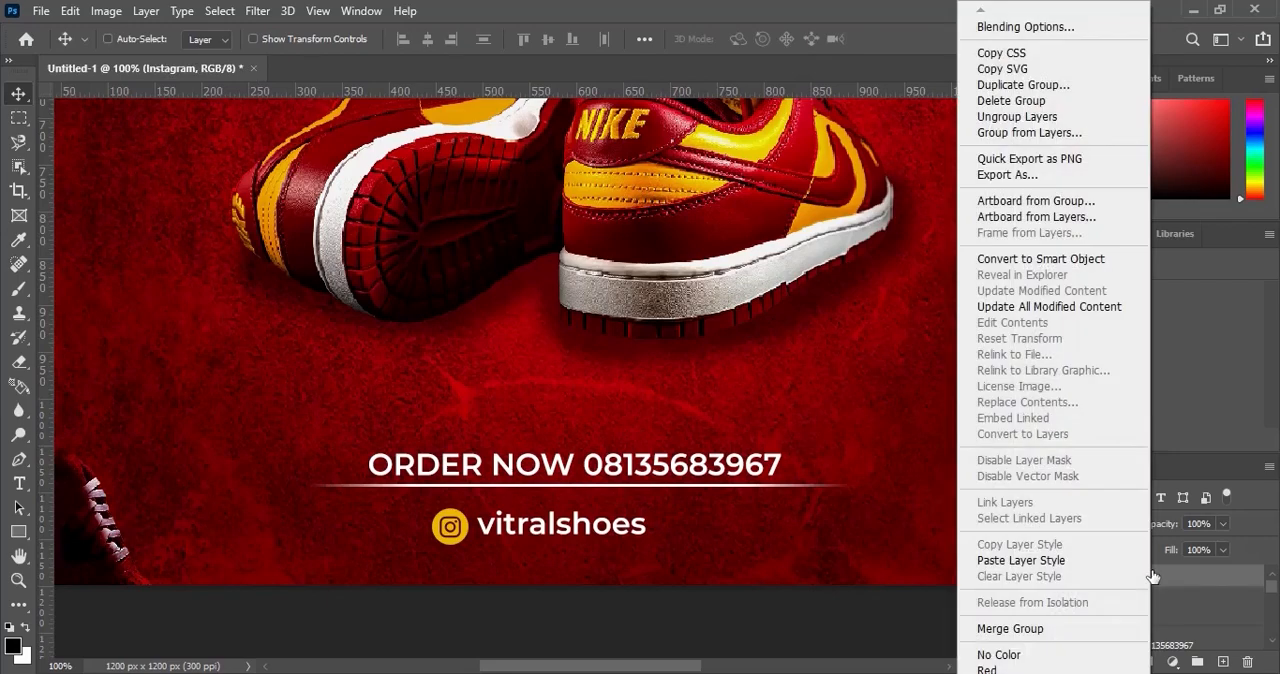
{"action": "left_click", "coordinate": [1091, 565]}
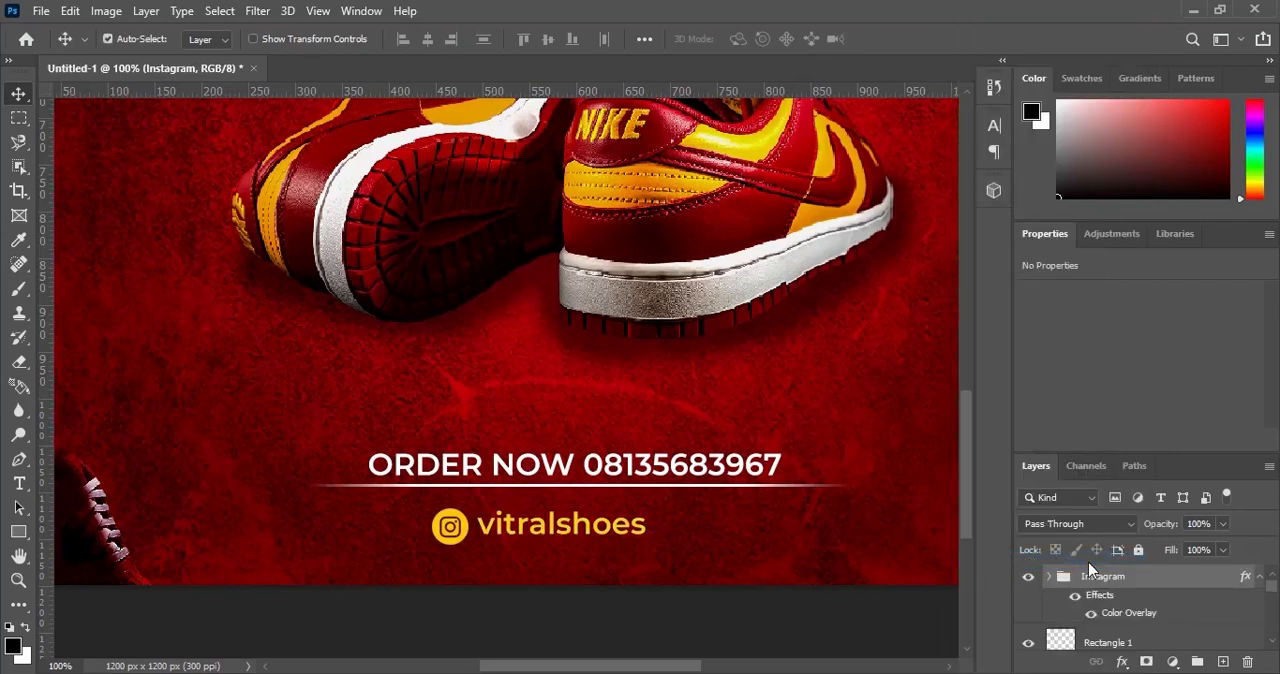
{"action": "key", "text": "ctrl+a"}
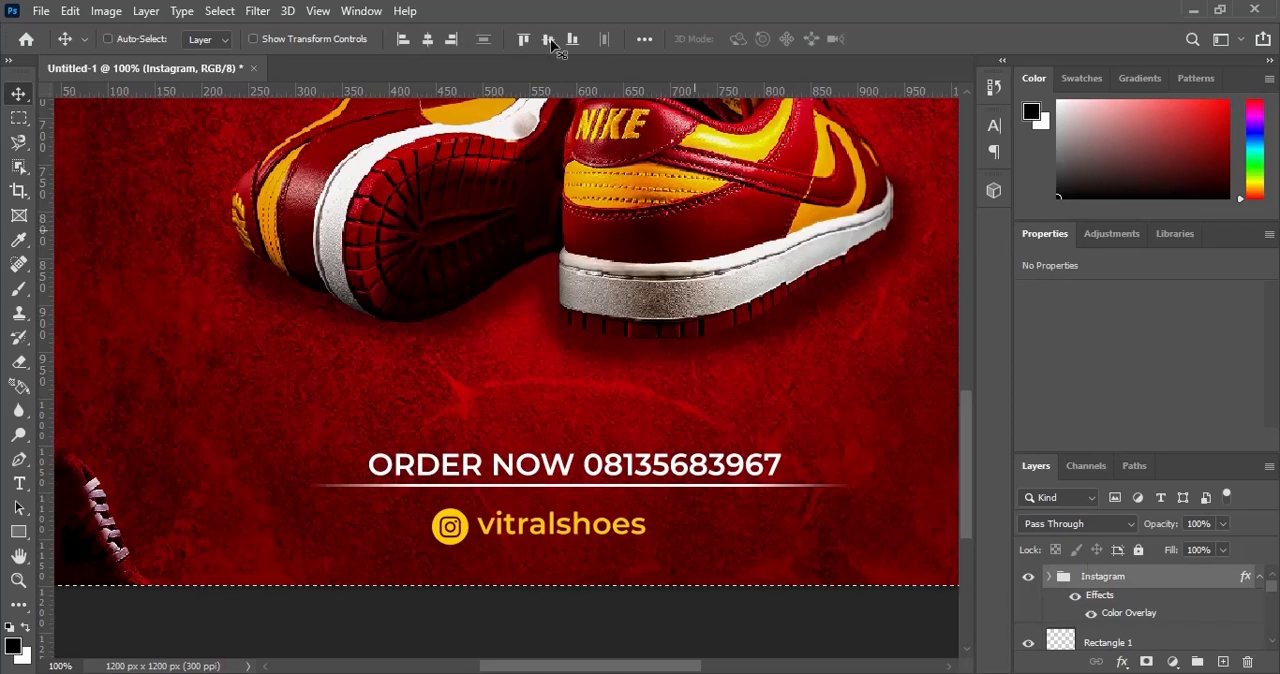
{"action": "left_click", "coordinate": [427, 39]}
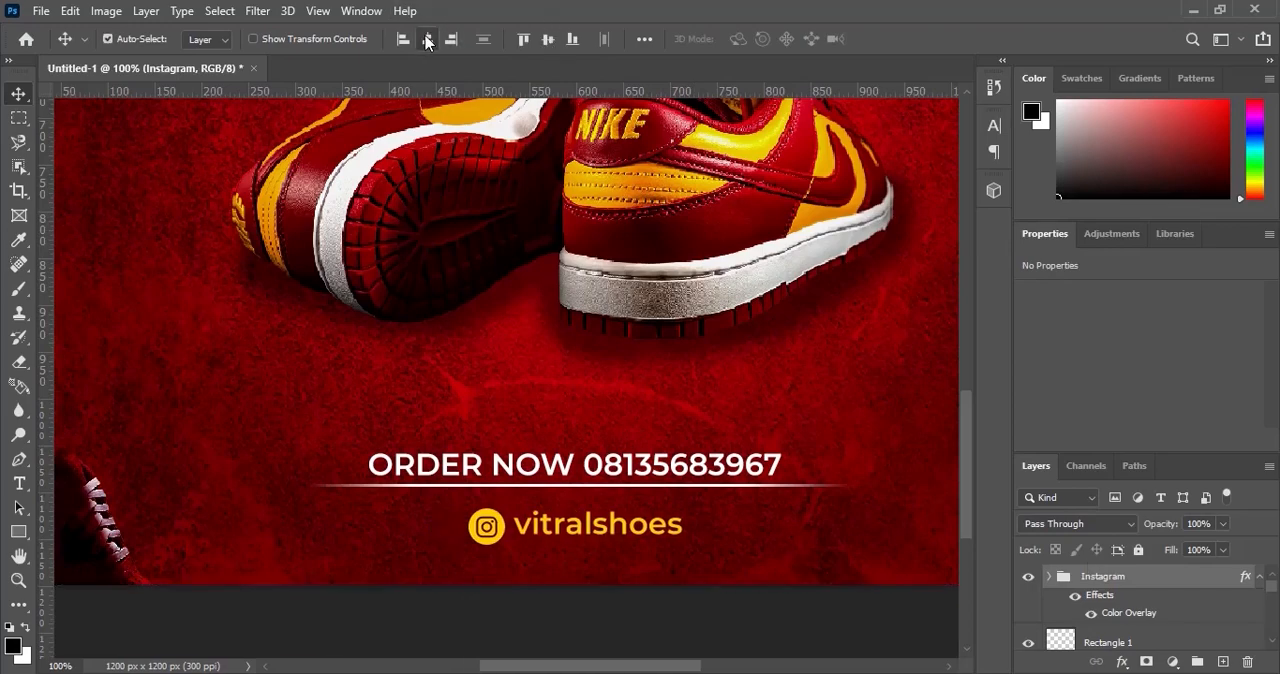
{"action": "key", "text": "ctrl+d"}
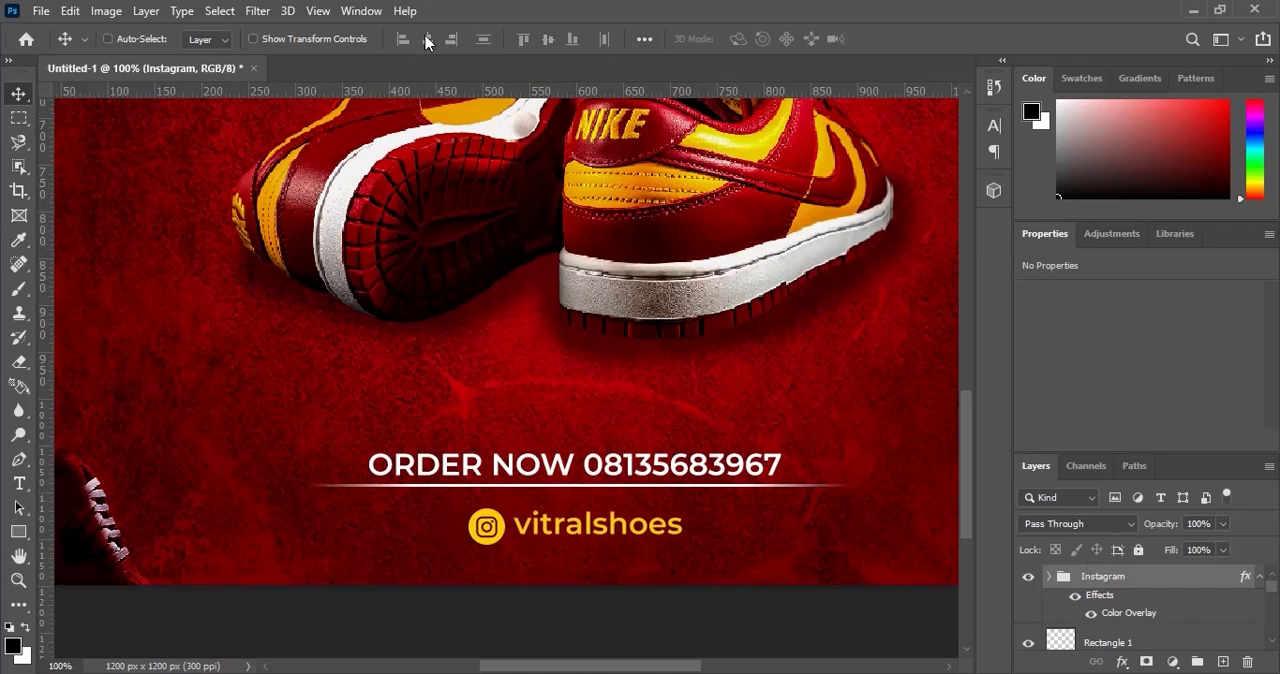
{"action": "left_click", "coordinate": [1258, 578]}
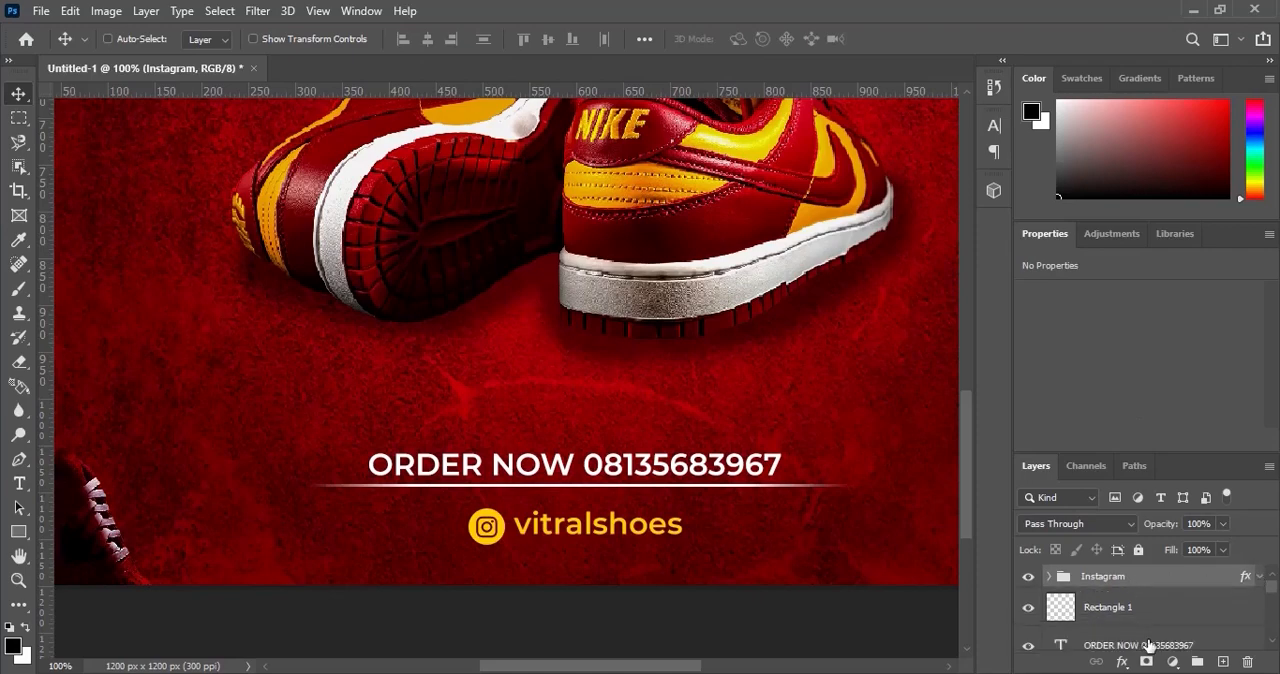
Distribute the Instagram group, the thin divider line and the ORDER NOW text evenly in the vertical direction.
{"action": "left_click", "coordinate": [1150, 646], "text": "shift"}
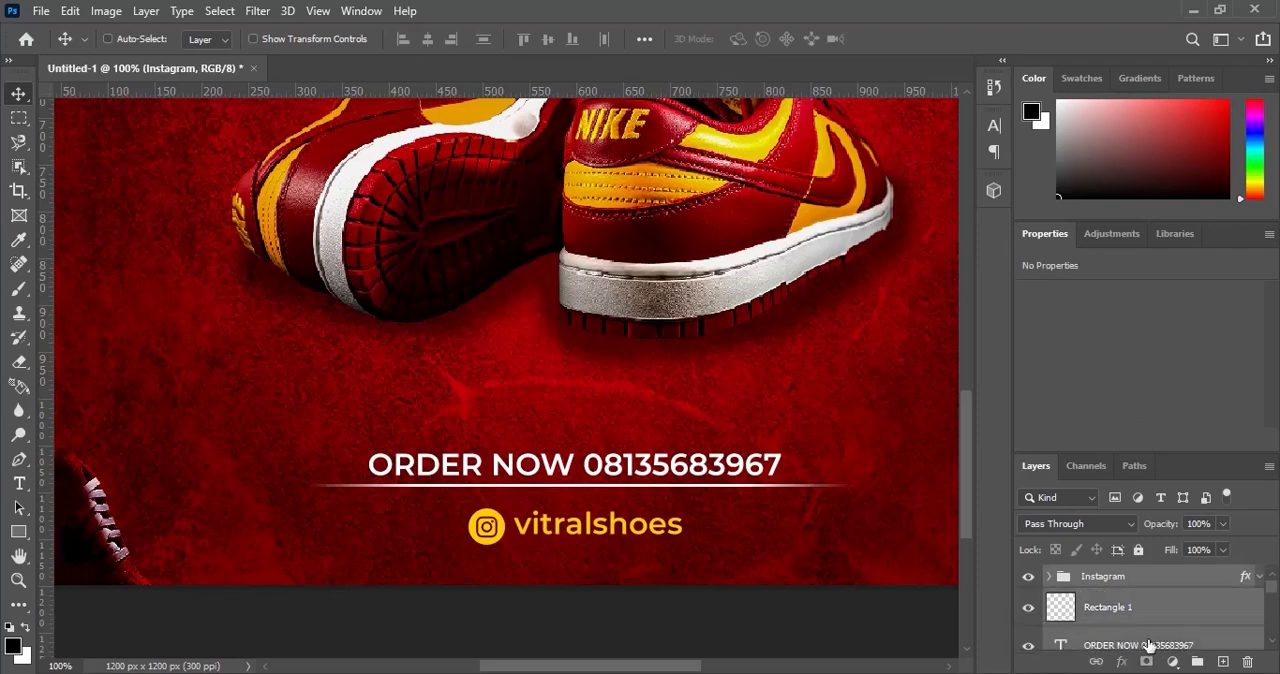
{"action": "left_click", "coordinate": [484, 40]}
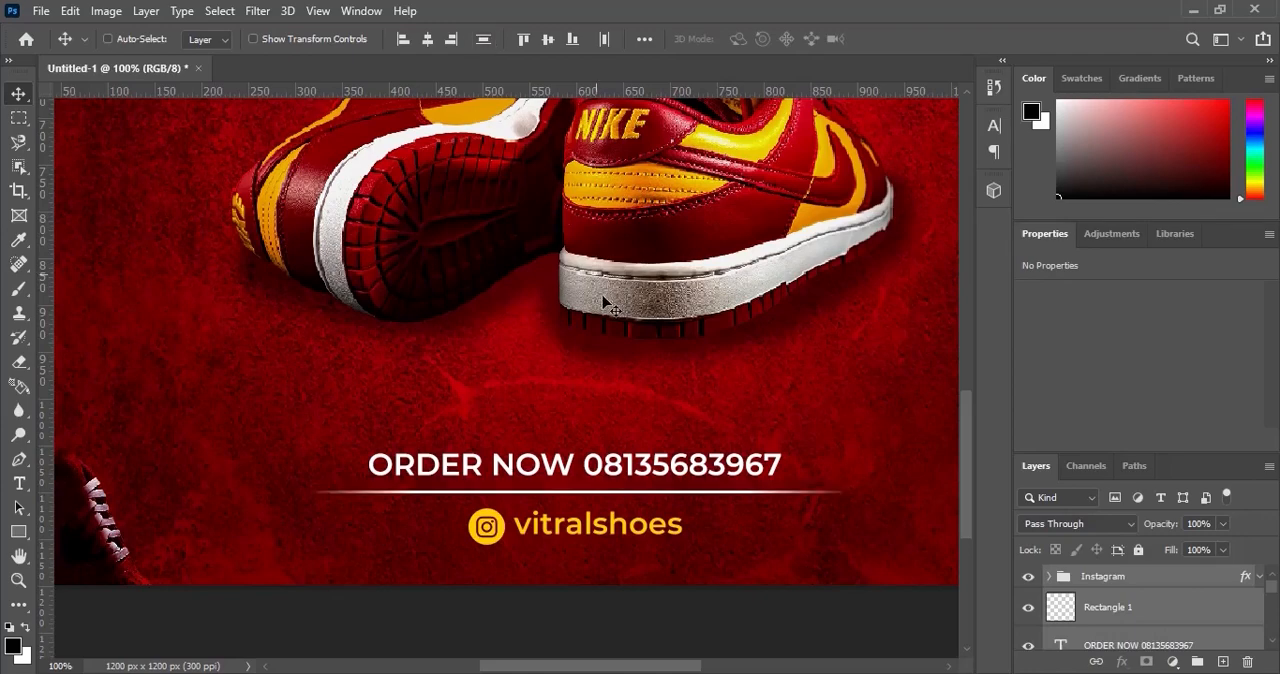
{"action": "key", "text": "ctrl"}
{"action": "key", "text": "ctrl+0"}
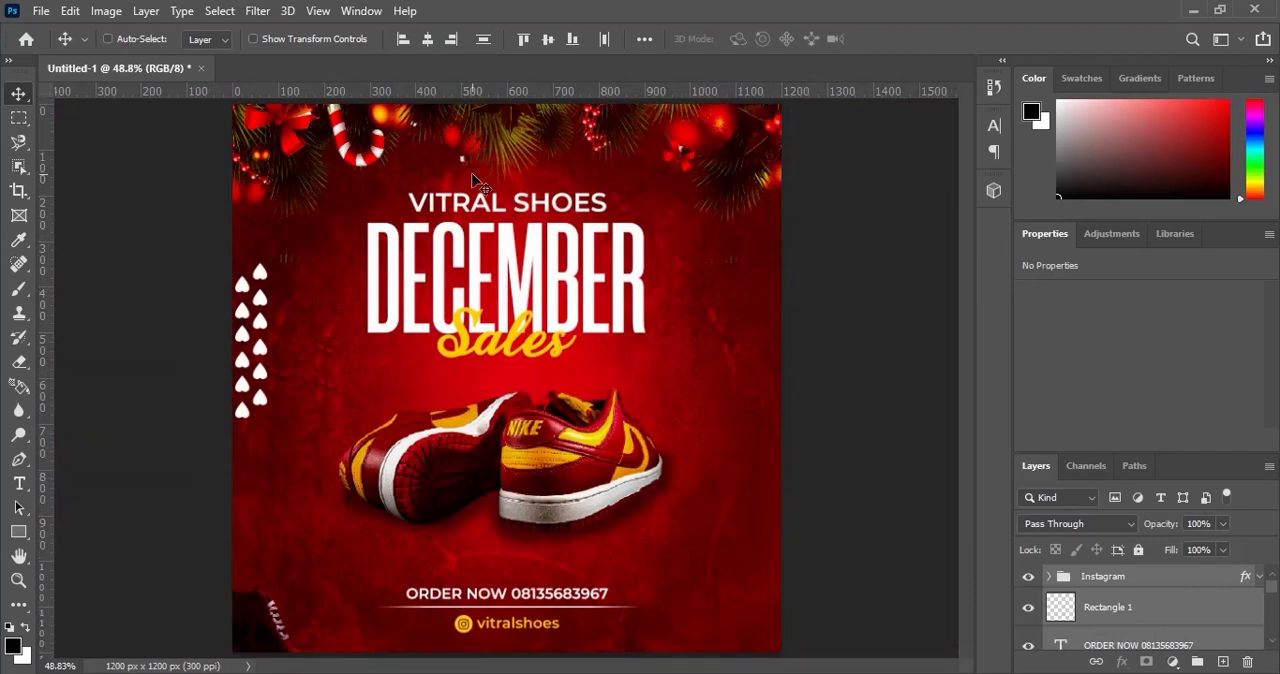
{"action": "left_click_drag", "start_coordinate": [454, 198], "coordinate": [557, 430]}
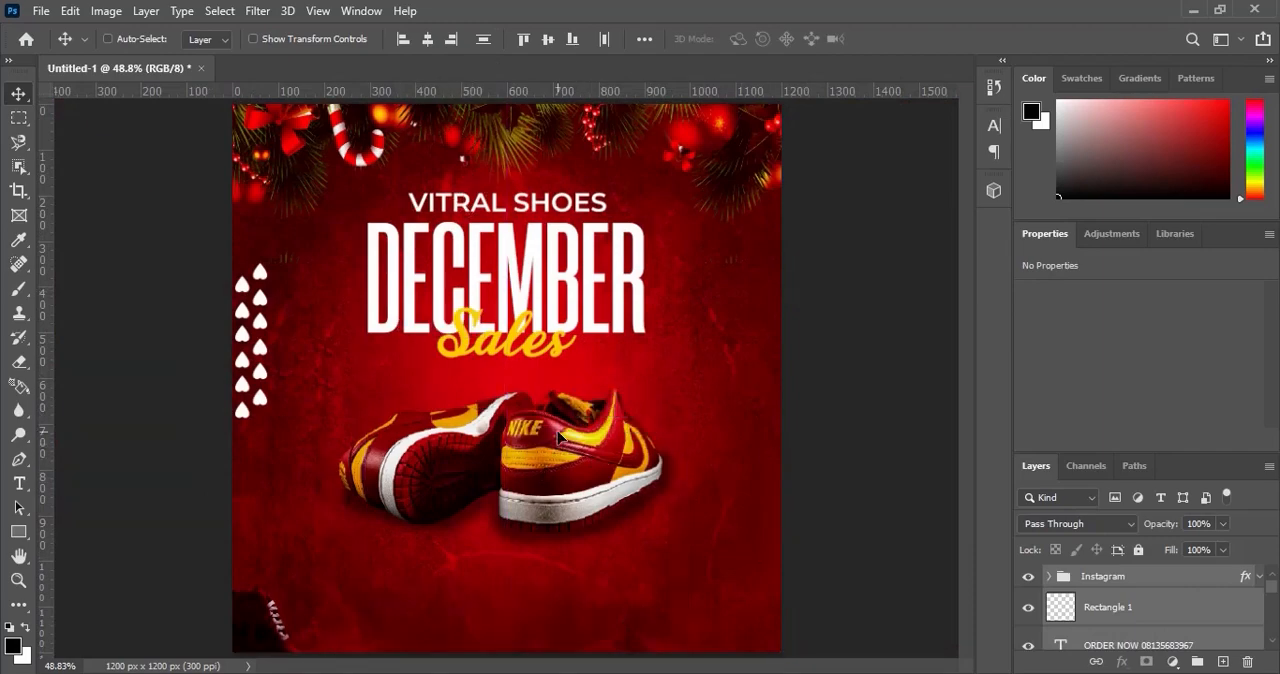
{"action": "key", "text": "ctrl+z"}
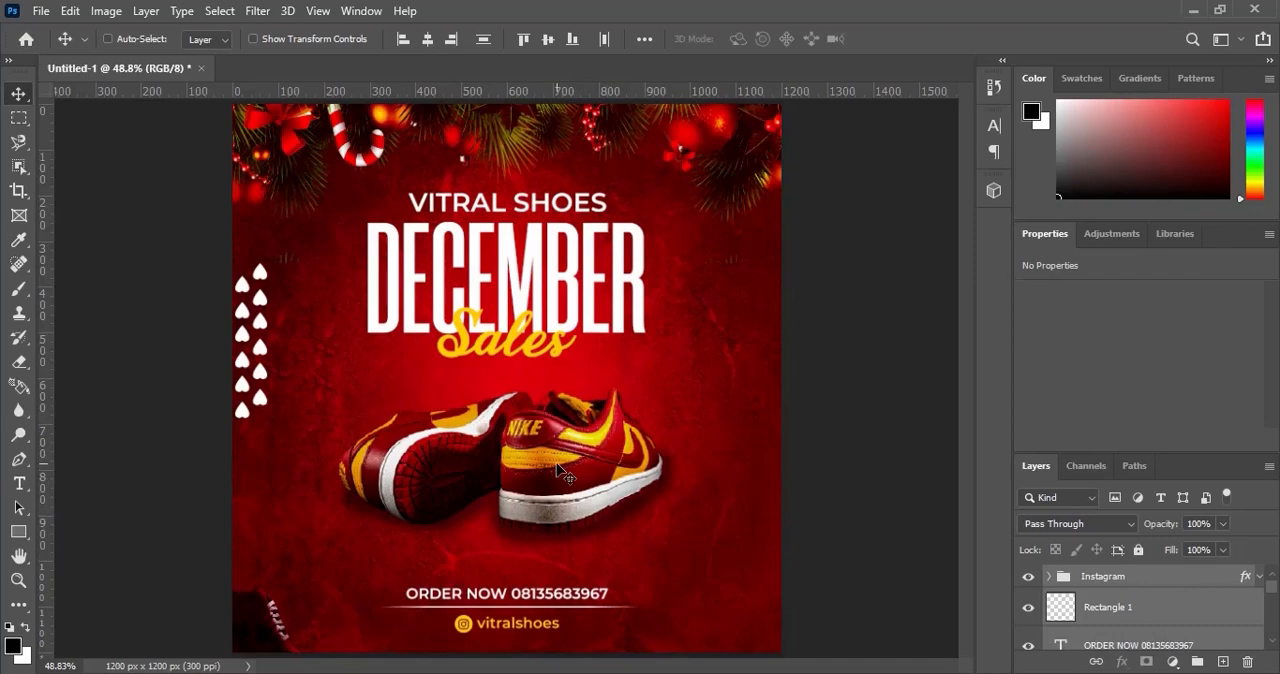
Enlarge the Image group with the sneakers proportionally from its centre to about 107%.
{"action": "right_click", "coordinate": [557, 472]}
{"action": "left_click", "coordinate": [615, 475]}
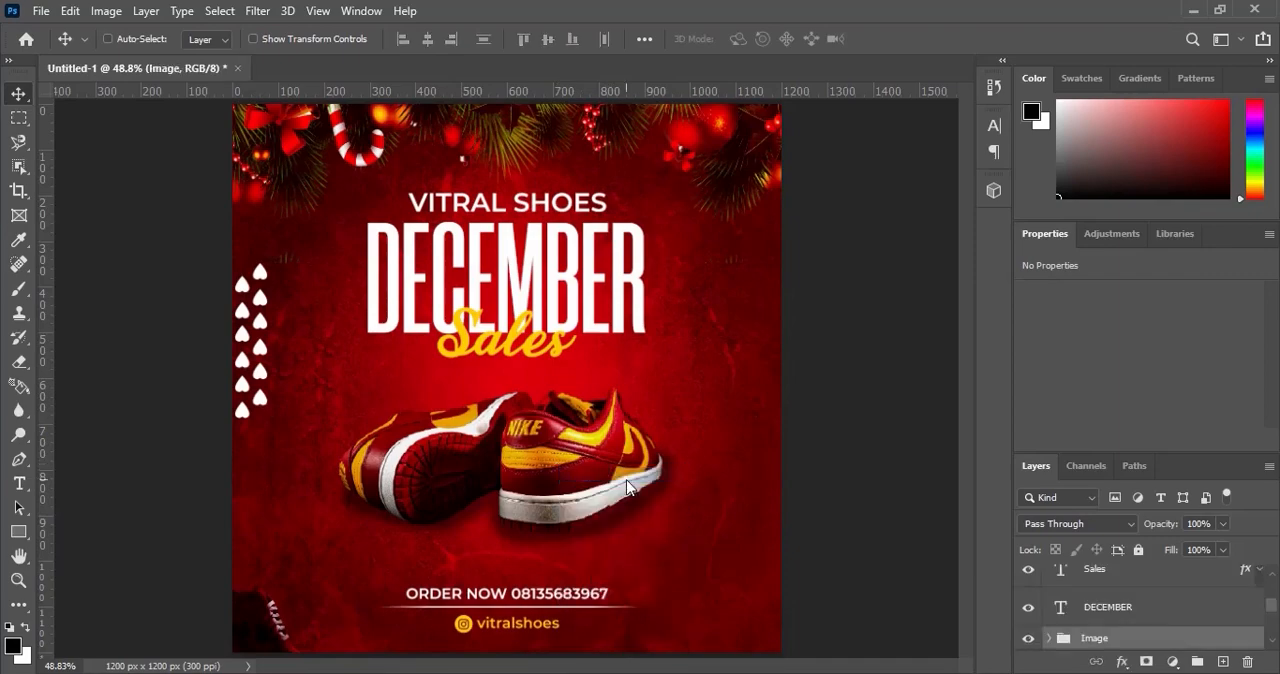
{"action": "key", "text": "ctrl"}
{"action": "key", "text": "ctrl+t"}
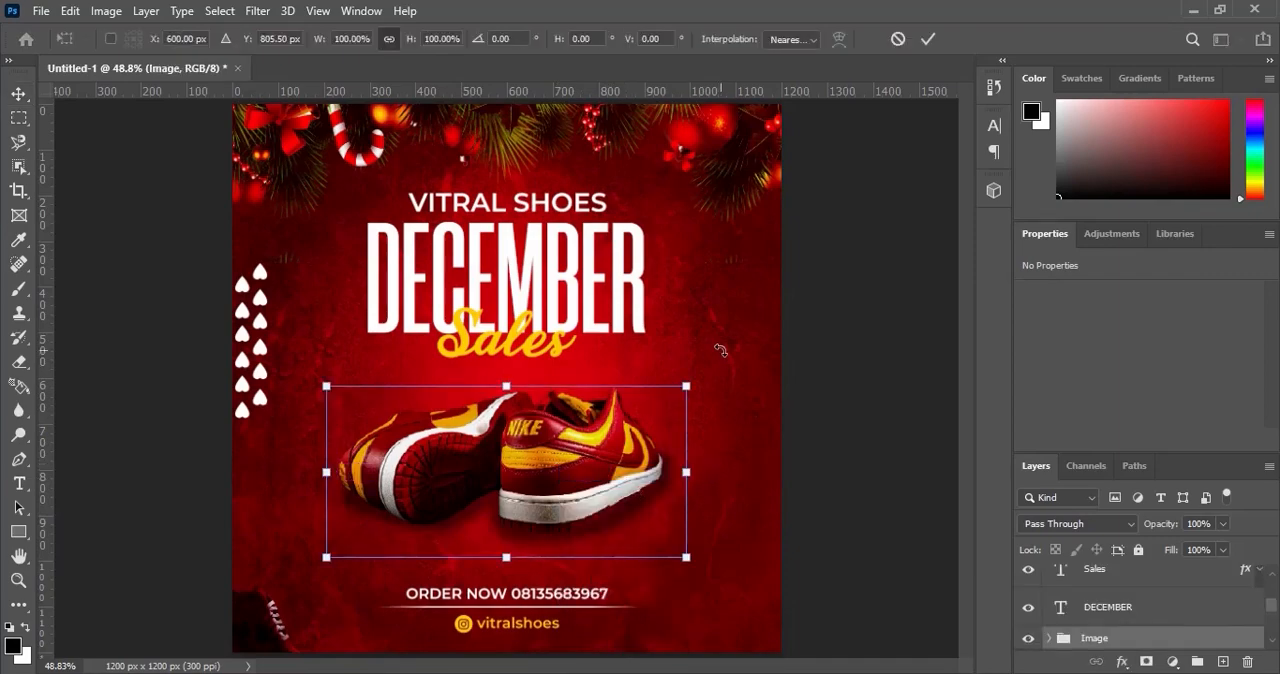
{"action": "left_click_drag", "start_coordinate": [686, 386], "coordinate": [698, 381]}
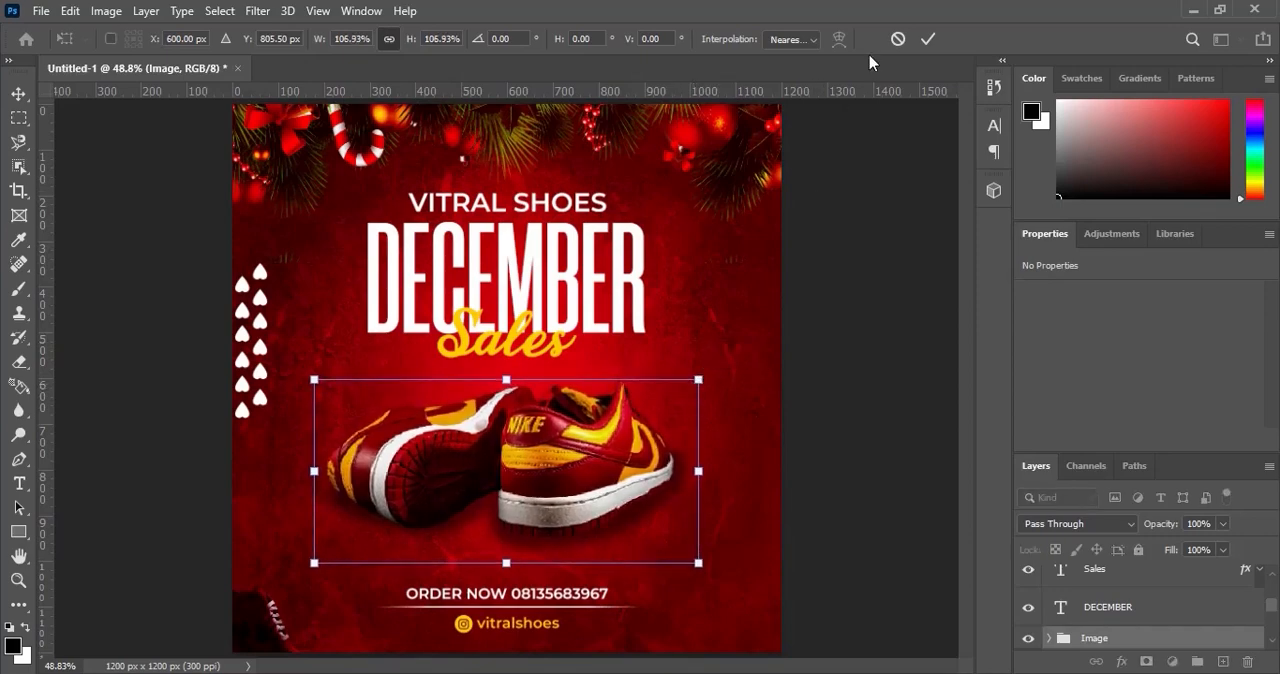
{"action": "left_click", "coordinate": [928, 38]}
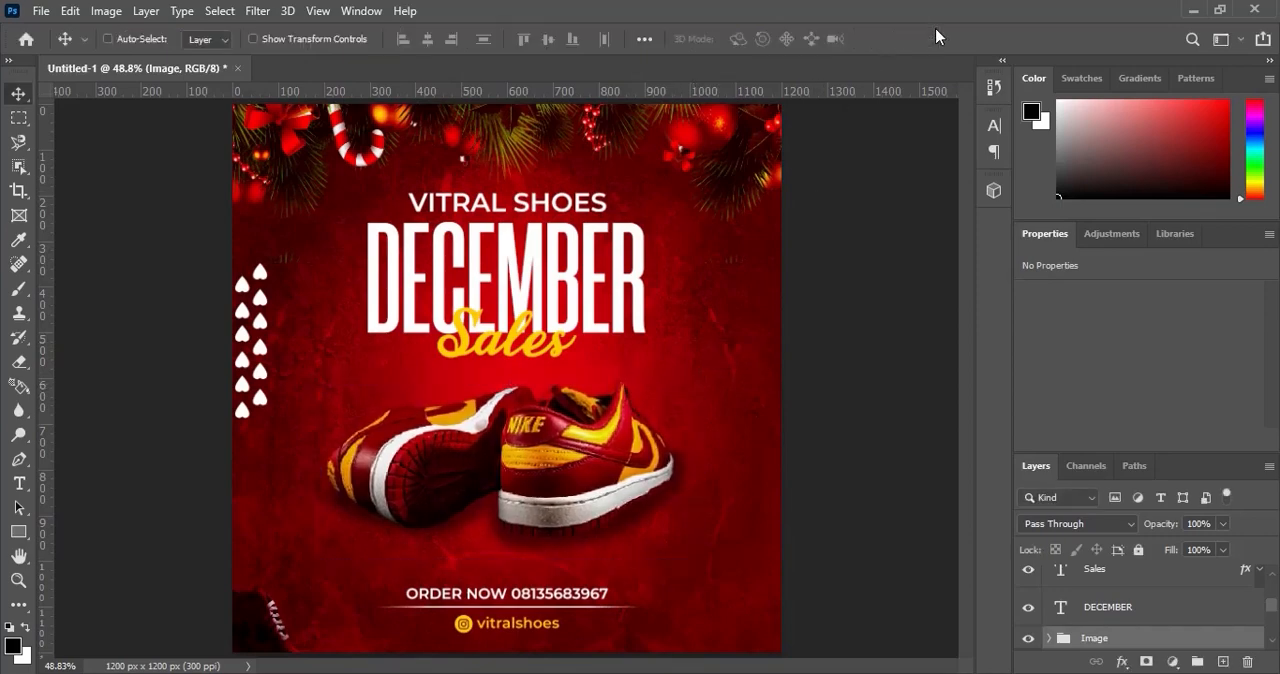
Scale the VITRAL SHOES title down to 83.5% about its centre and nudge it up to about Y 188 px.
{"action": "right_click", "coordinate": [595, 198]}
{"action": "left_click", "coordinate": [665, 207]}
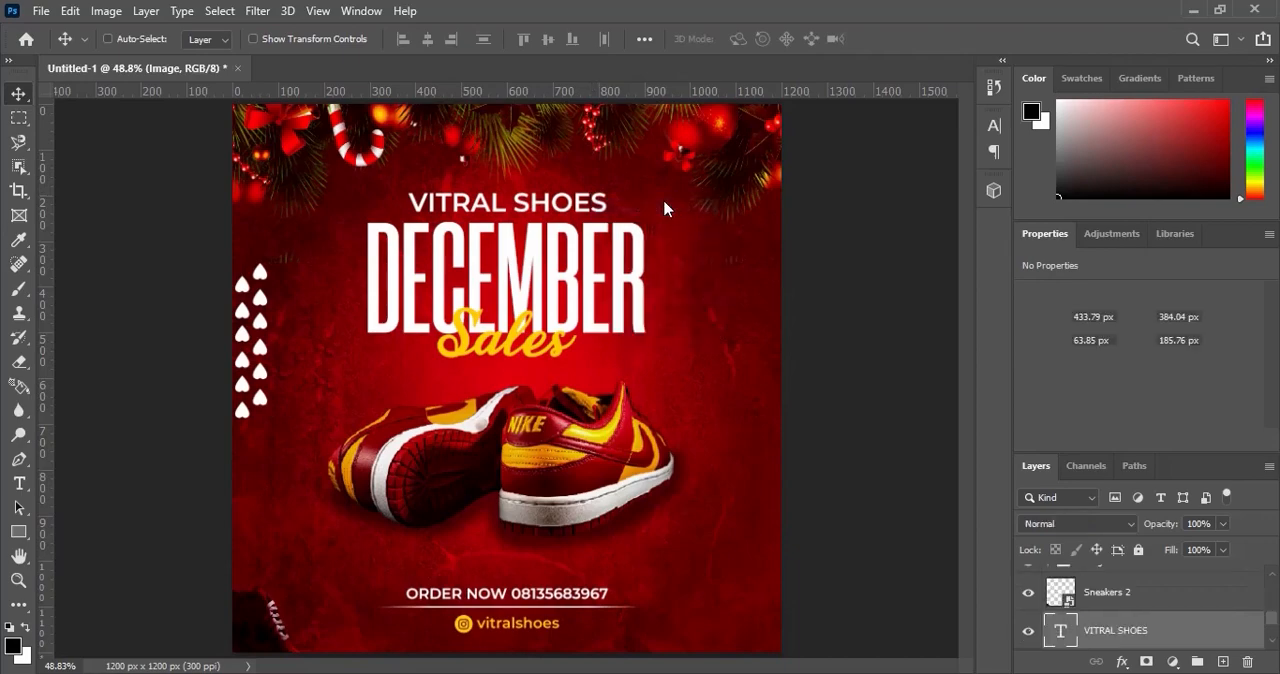
{"action": "key", "text": "ctrl+t"}
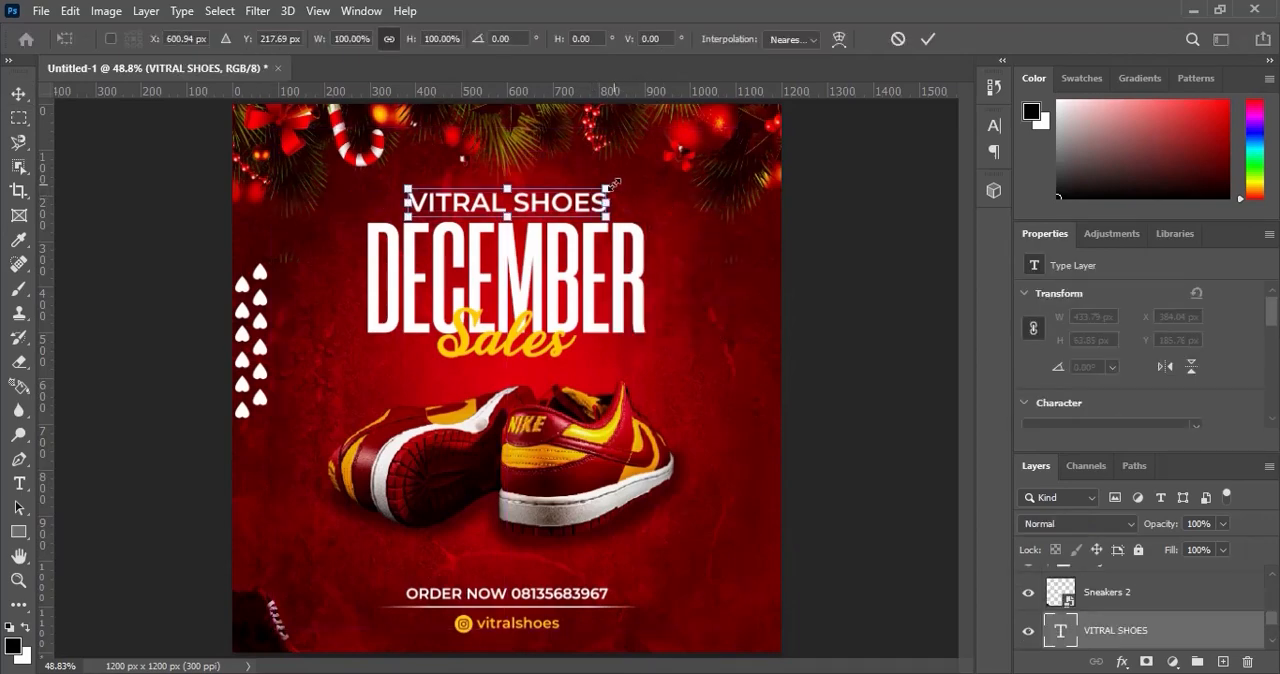
{"action": "left_click_drag", "start_coordinate": [609, 187], "coordinate": [597, 183]}
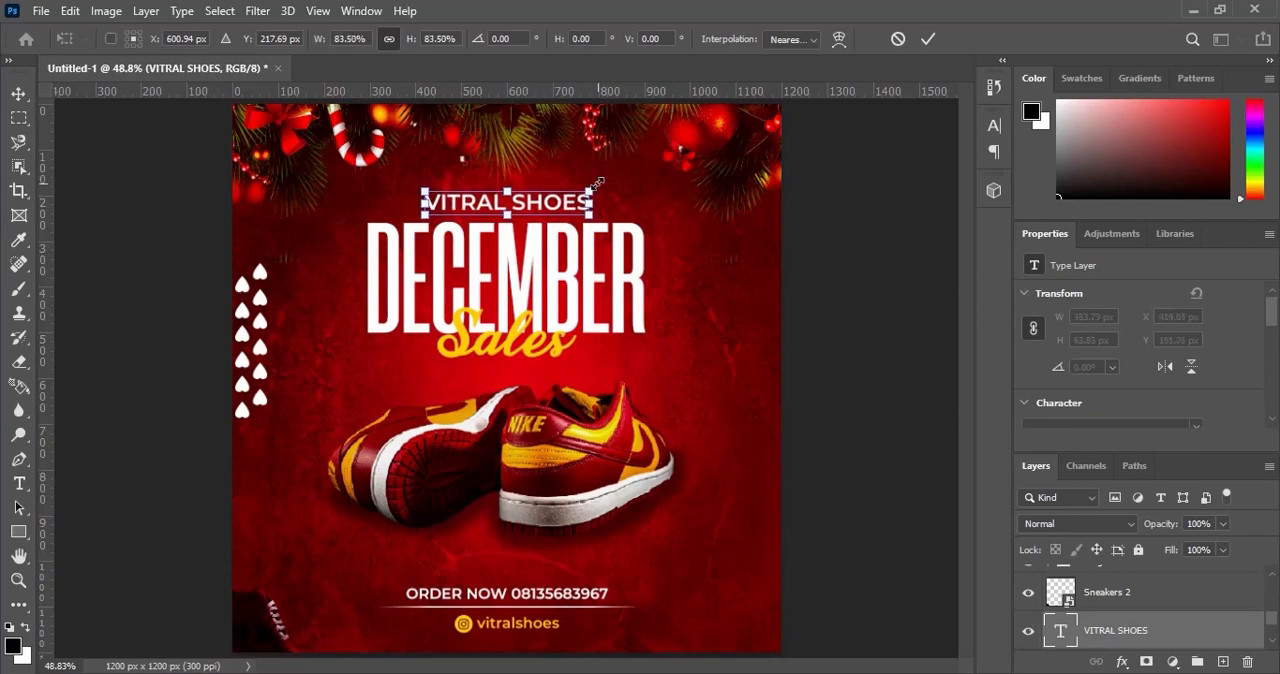
{"action": "key", "text": "Return"}
{"action": "key", "text": "Up"}
{"action": "key", "text": "Up"}
{"action": "key", "text": "Up"}
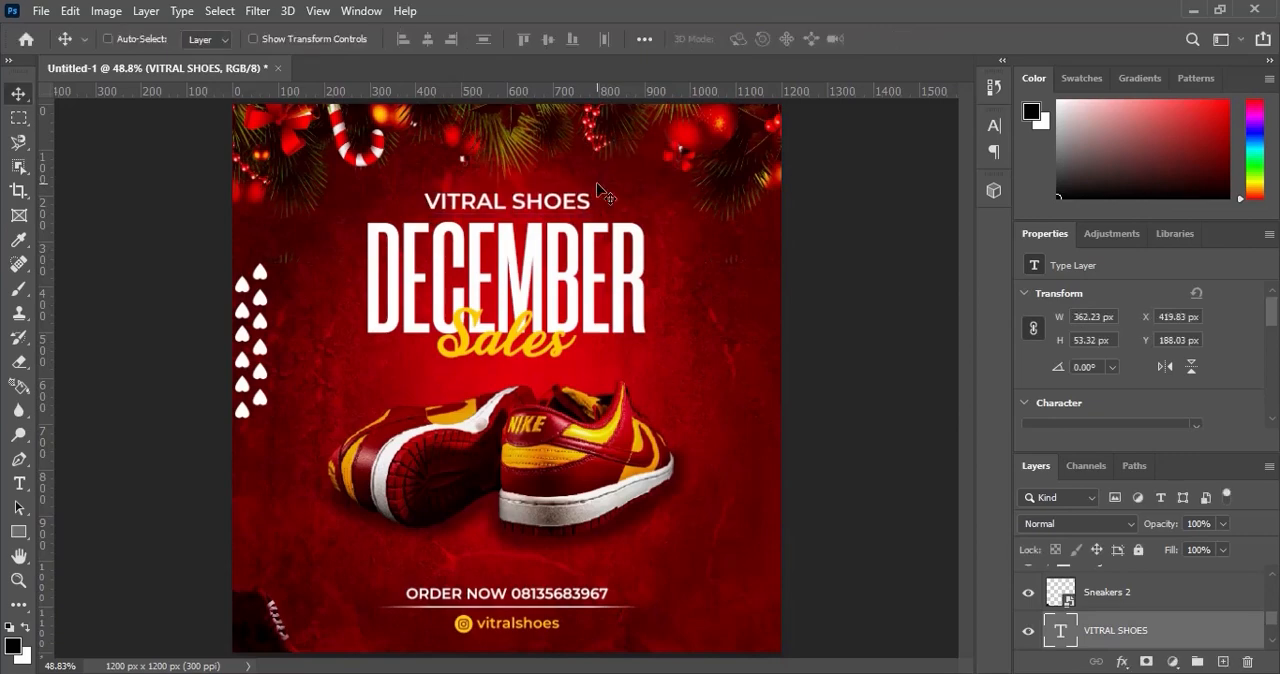